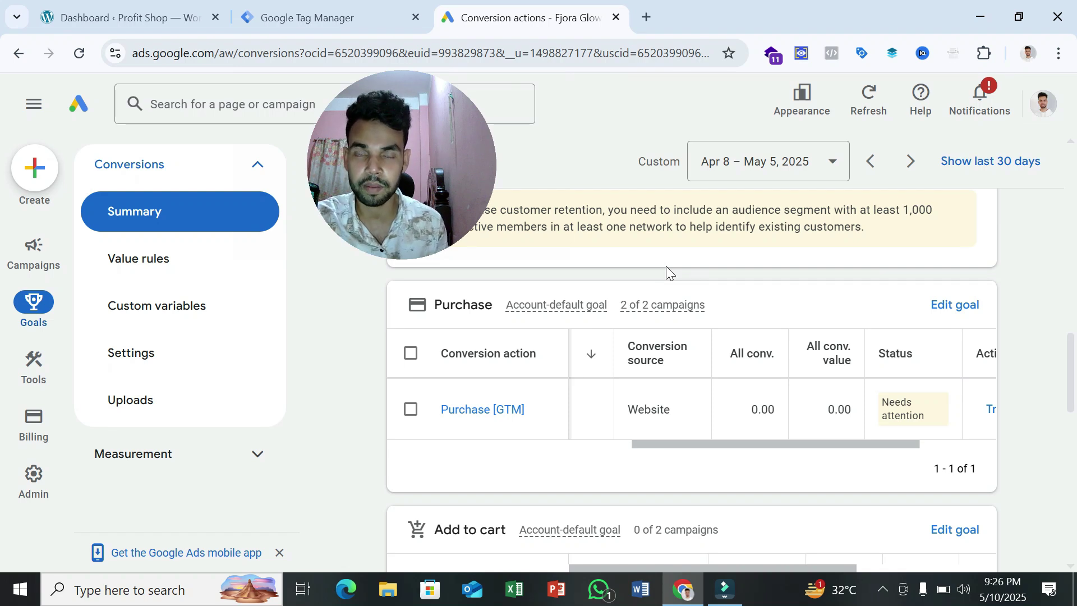
Look over the Tag Manager workspace, the WordPress dashboard and the Google Ads conversion actions
{"action": "mouse_move", "coordinate": [909, 414]}
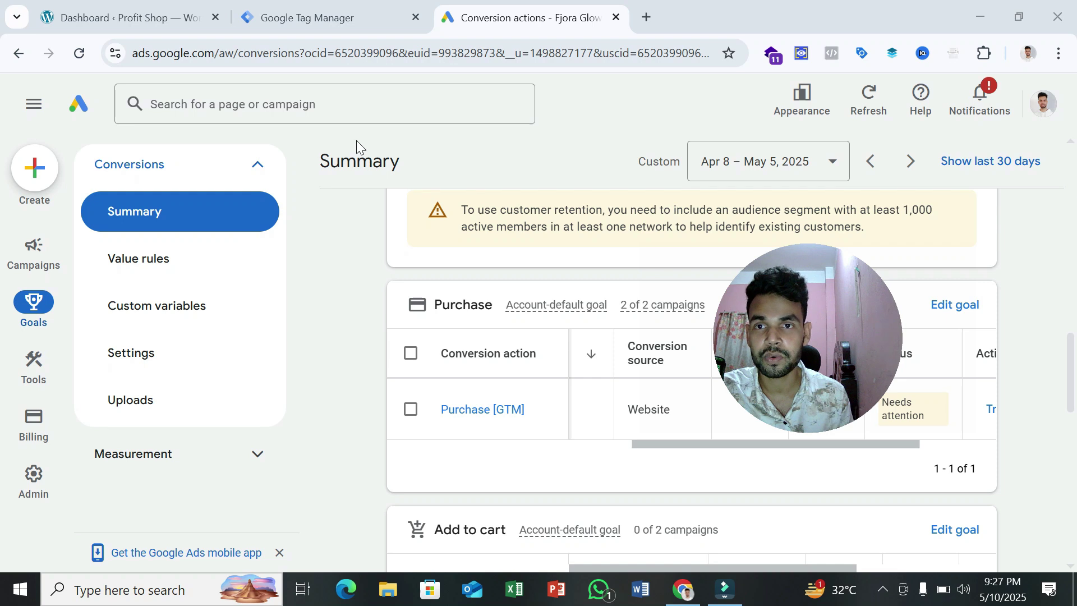
{"action": "left_click", "coordinate": [328, 21]}
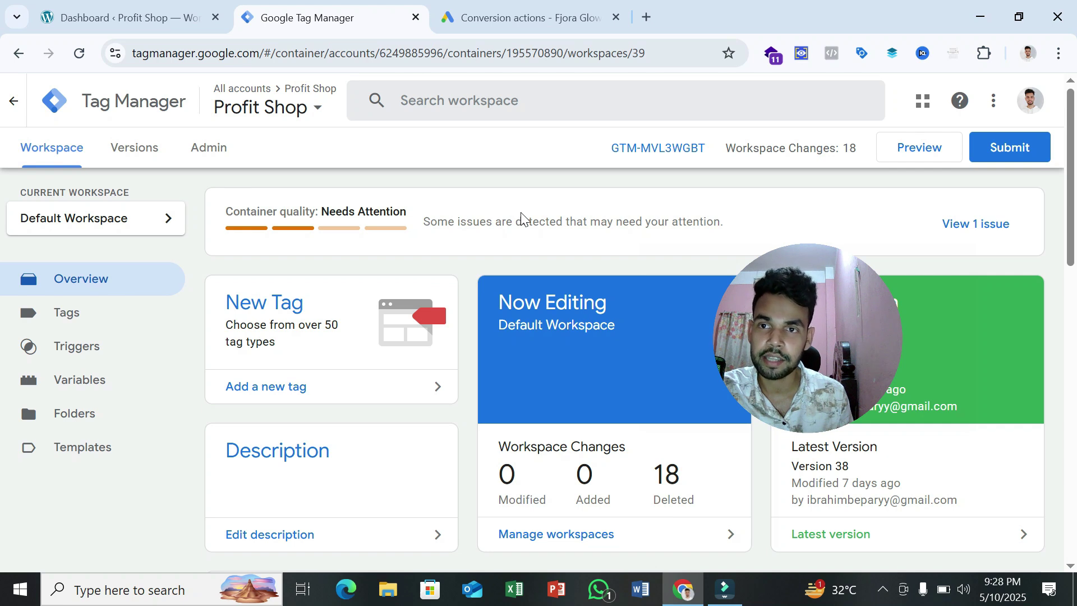
{"action": "left_click", "coordinate": [122, 15]}
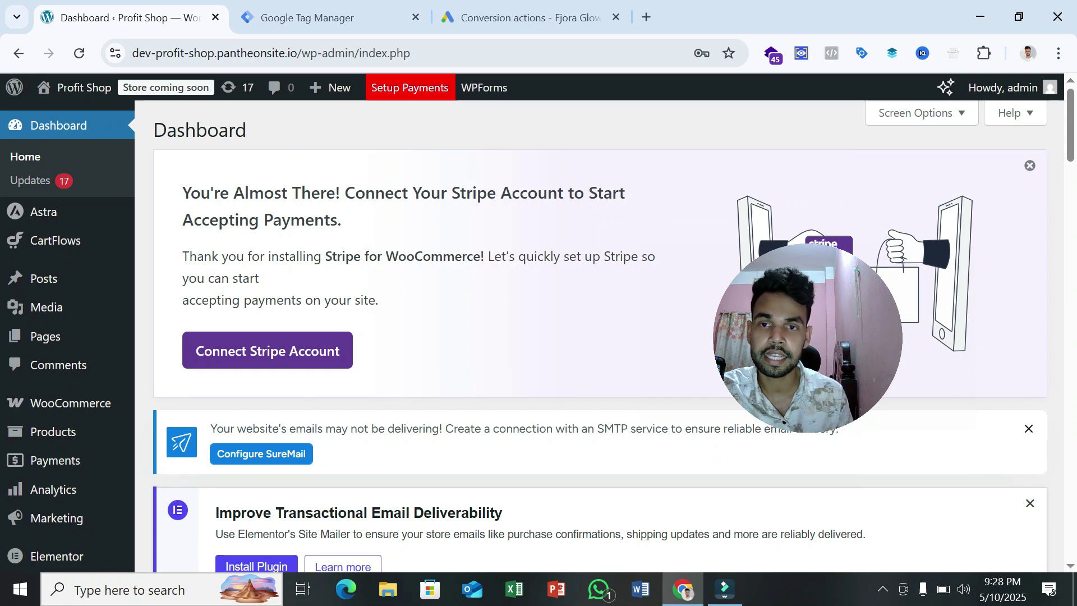
{"action": "left_click", "coordinate": [523, 7]}
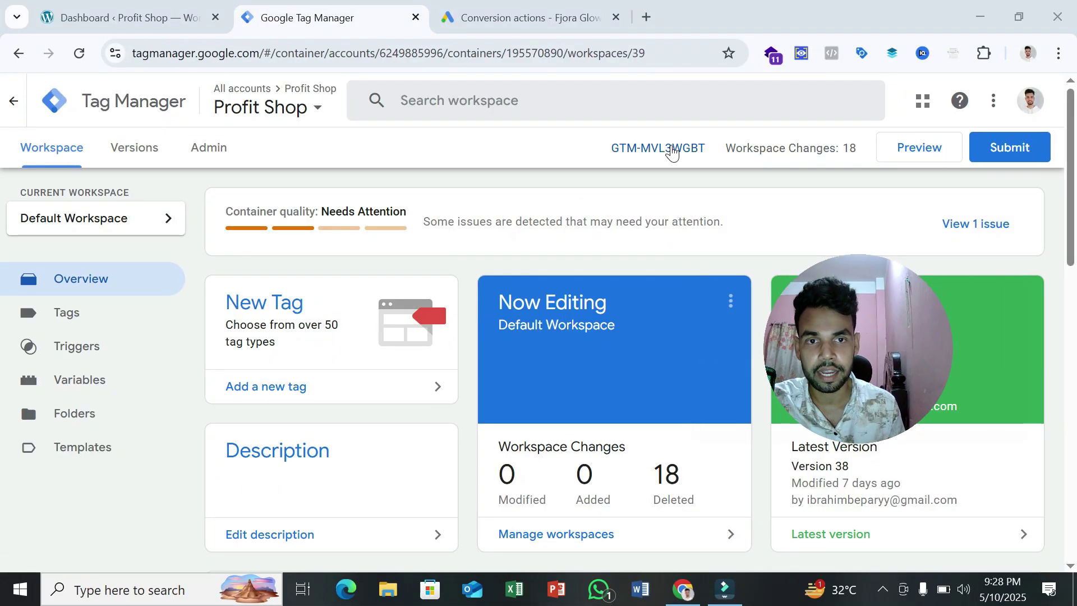
Copy container ID GTM-MVL3WGBT from the head install snippet and return to the WordPress dashboard
{"action": "left_click", "coordinate": [672, 149]}
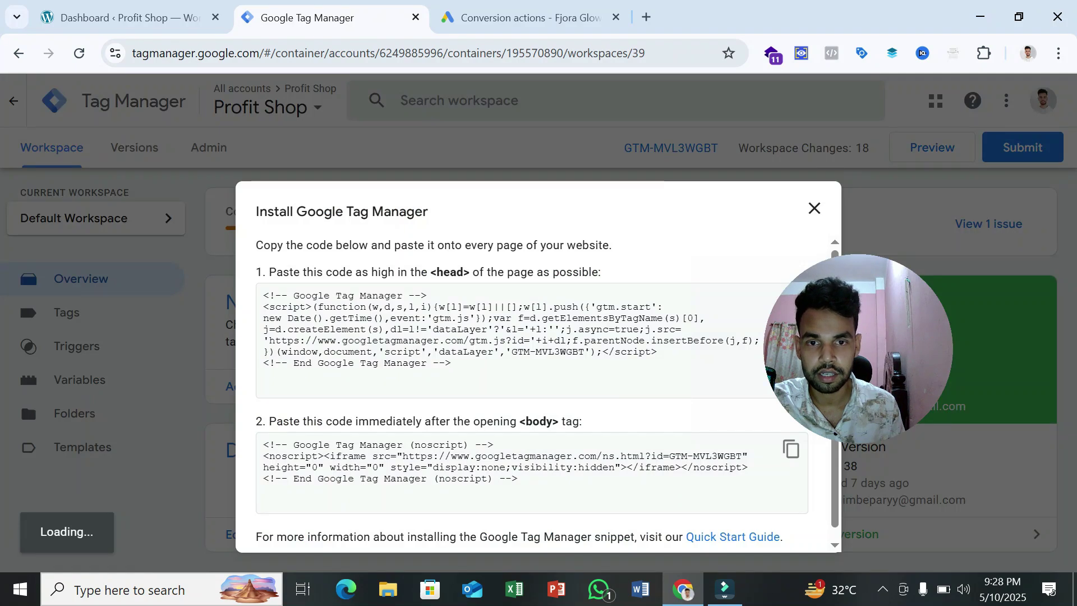
{"action": "left_click_drag", "start_coordinate": [512, 353], "coordinate": [584, 352]}
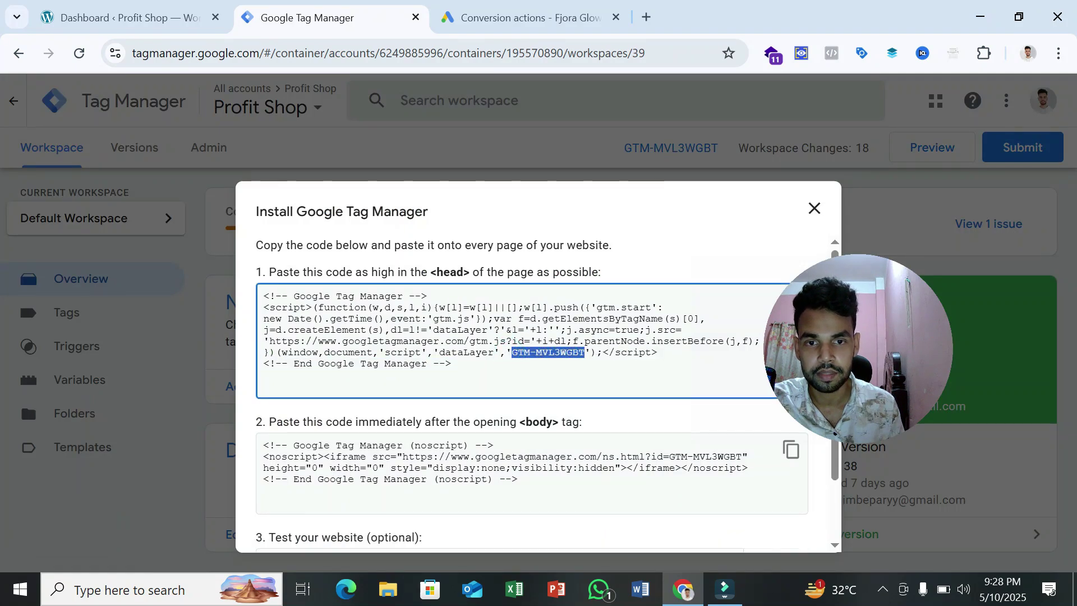
{"action": "right_click", "coordinate": [586, 354]}
{"action": "left_click", "coordinate": [610, 372]}
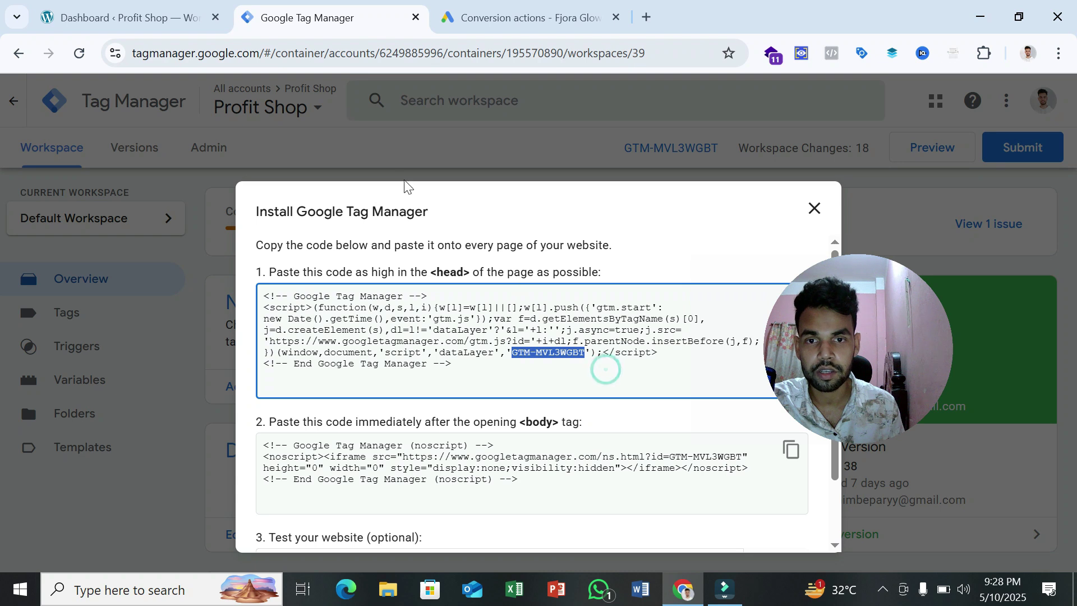
{"action": "left_click", "coordinate": [129, 18]}
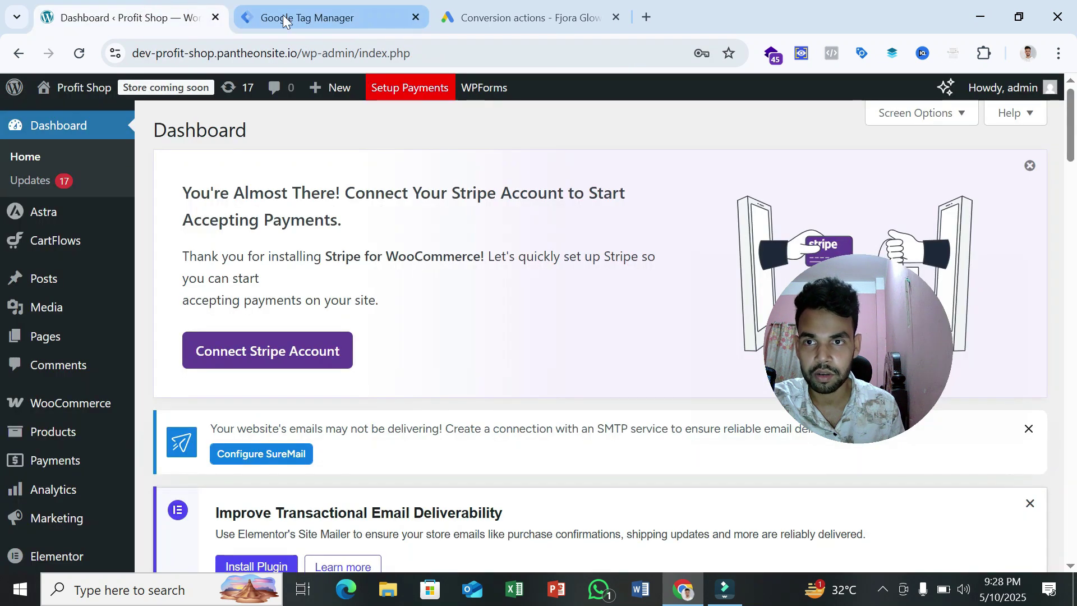
Go to Plugins > Add Plugin in the WordPress admin sidebar
{"action": "scroll", "coordinate": [49, 513], "scroll_direction": "down", "scroll_amount": 4}
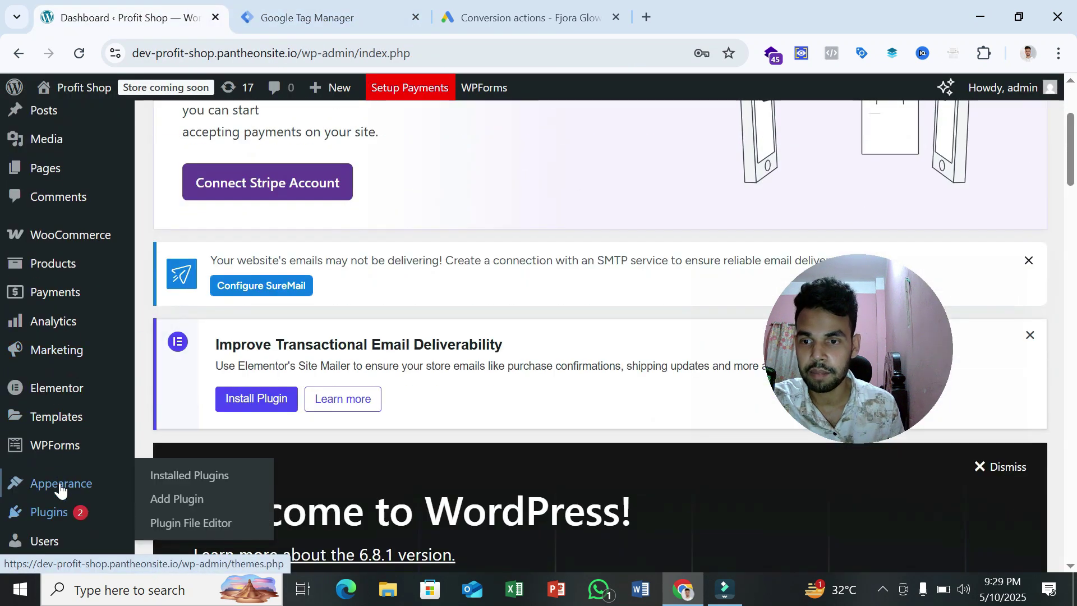
{"action": "mouse_move", "coordinate": [53, 439]}
{"action": "left_click", "coordinate": [170, 467]}
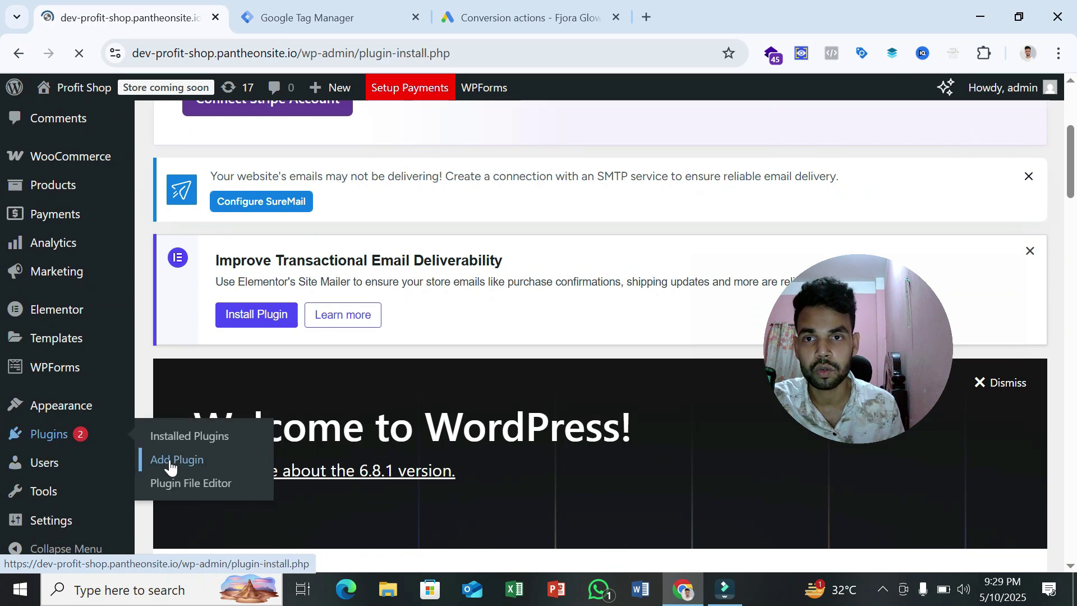
{"action": "scroll", "coordinate": [408, 247], "scroll_direction": "down", "scroll_amount": 2}
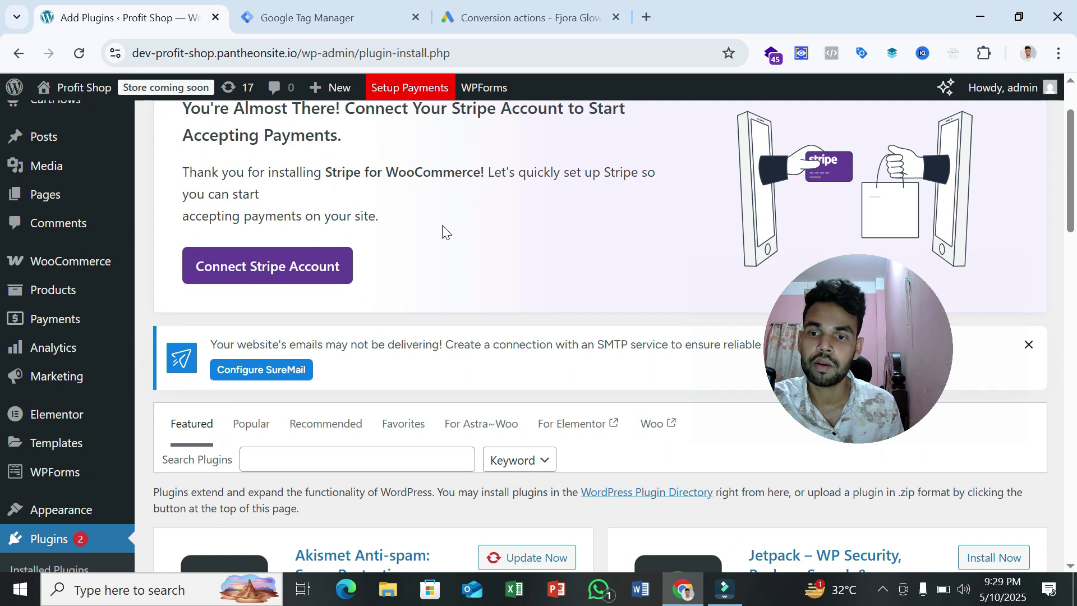
{"action": "scroll", "coordinate": [112, 258], "scroll_direction": "down", "scroll_amount": 3}
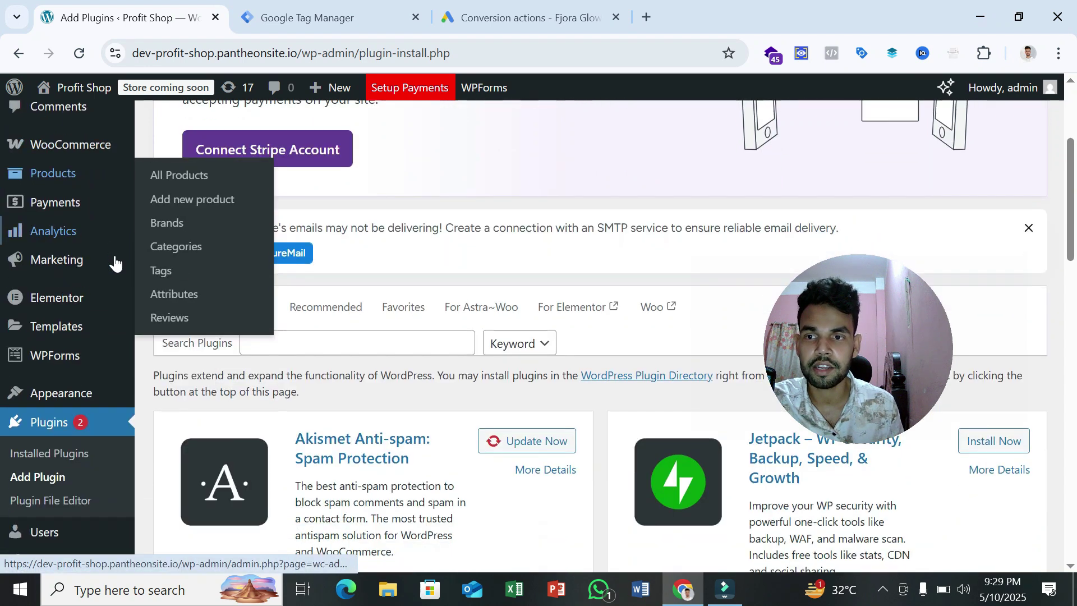
Glance at the Google Ads conversion actions, then come back to the Add Plugins page
{"action": "left_click", "coordinate": [521, 18]}
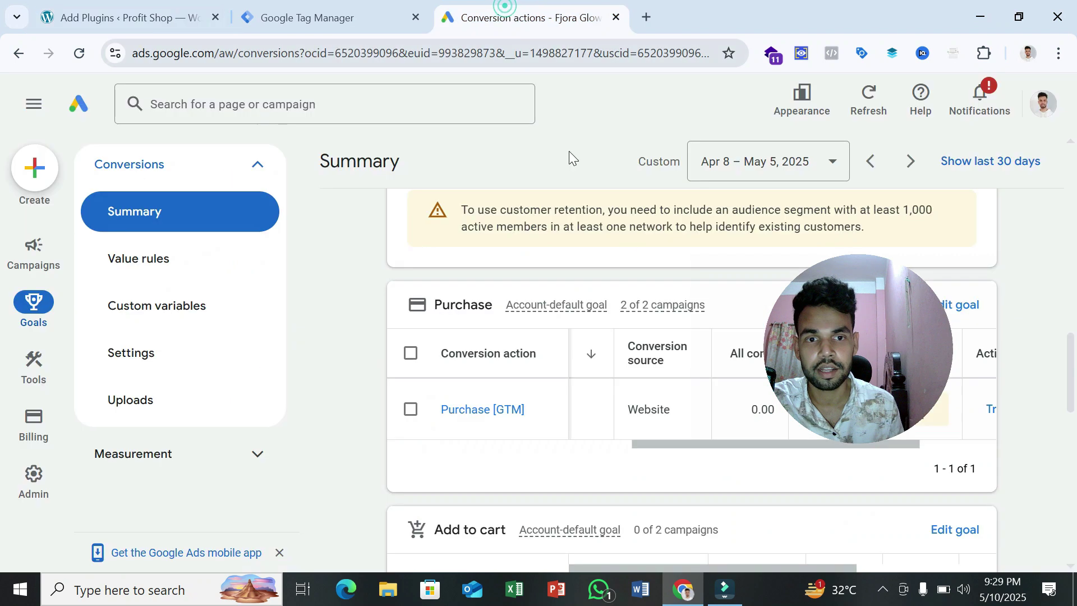
{"action": "left_click_drag", "start_coordinate": [830, 362], "coordinate": [794, 266]}
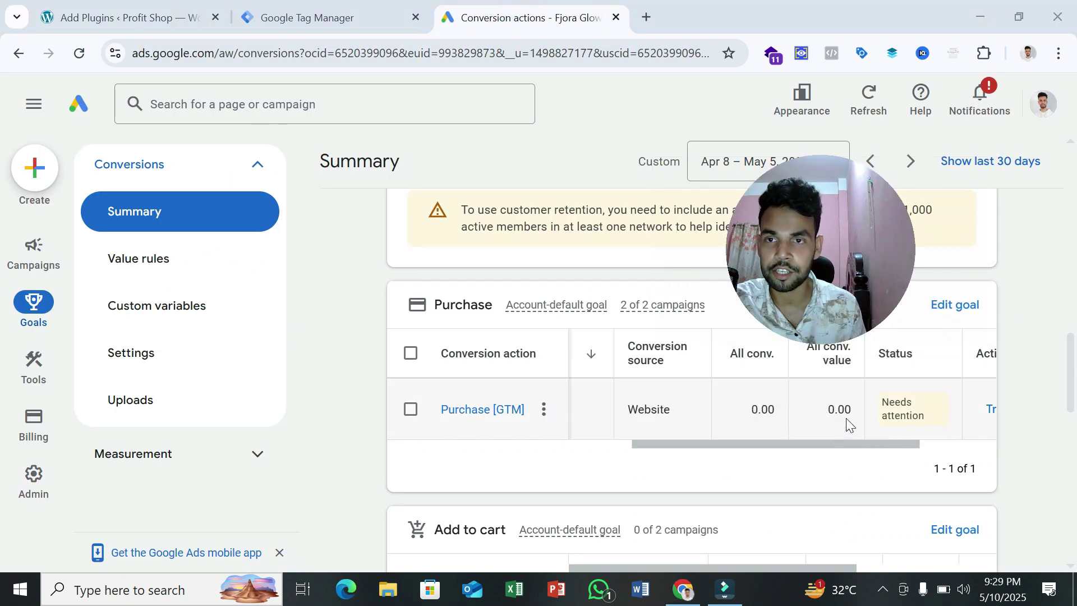
{"action": "left_click", "coordinate": [178, 16]}
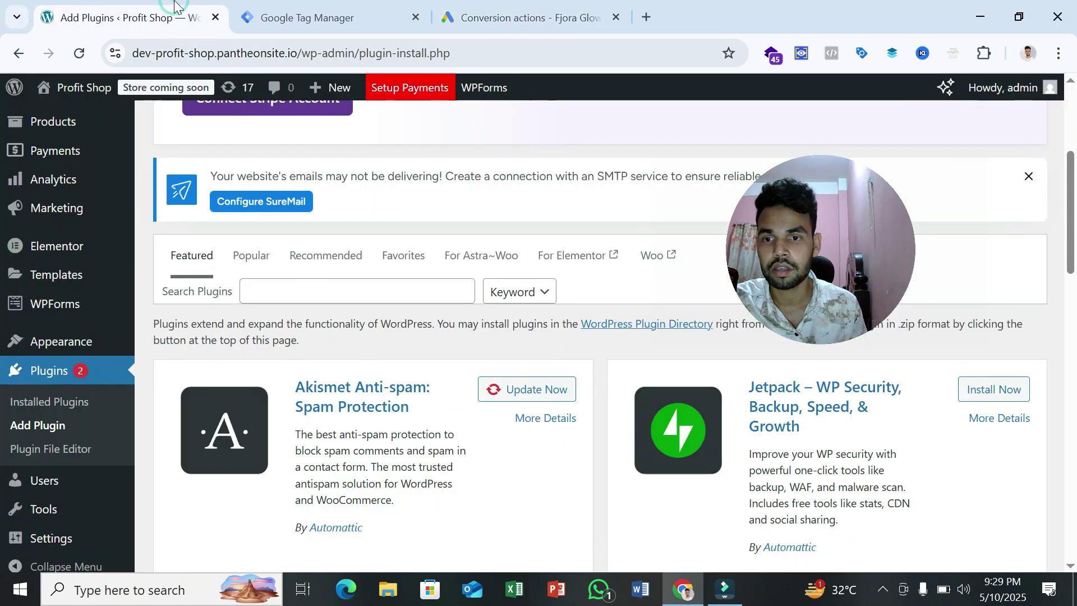
{"action": "mouse_move", "coordinate": [60, 277]}
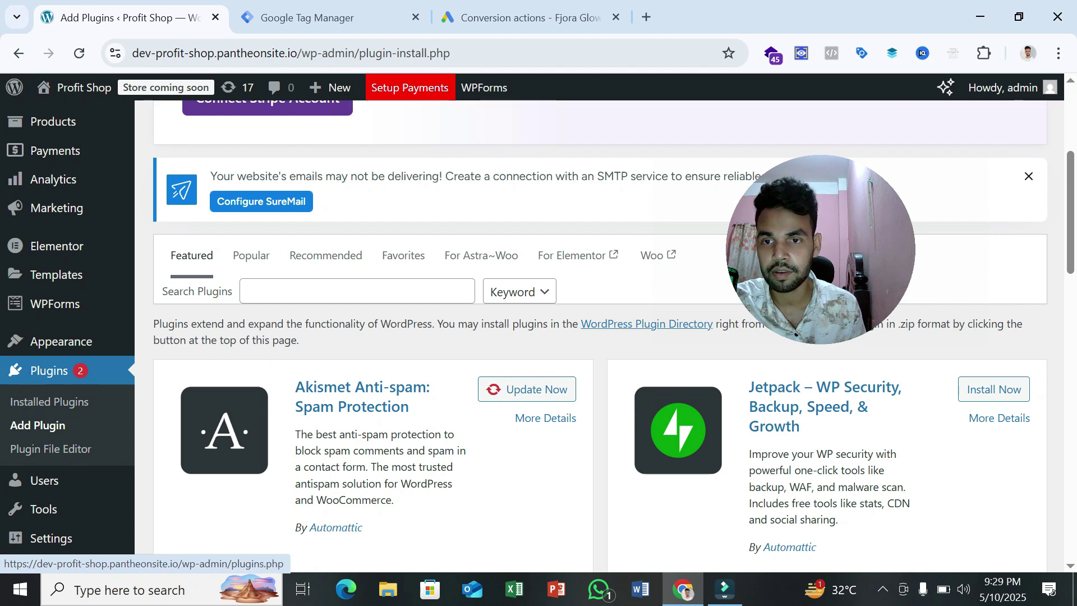
Search plugins for 'gtm4wp', then install and activate the GTM4WP plugin
{"action": "left_click", "coordinate": [299, 295]}
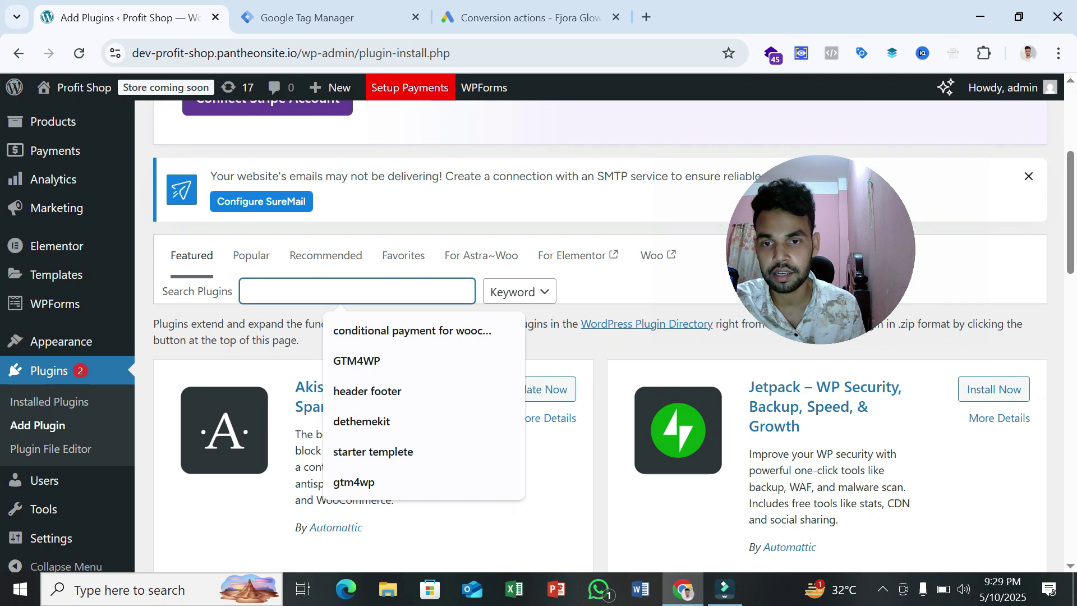
{"action": "left_click", "coordinate": [315, 288]}
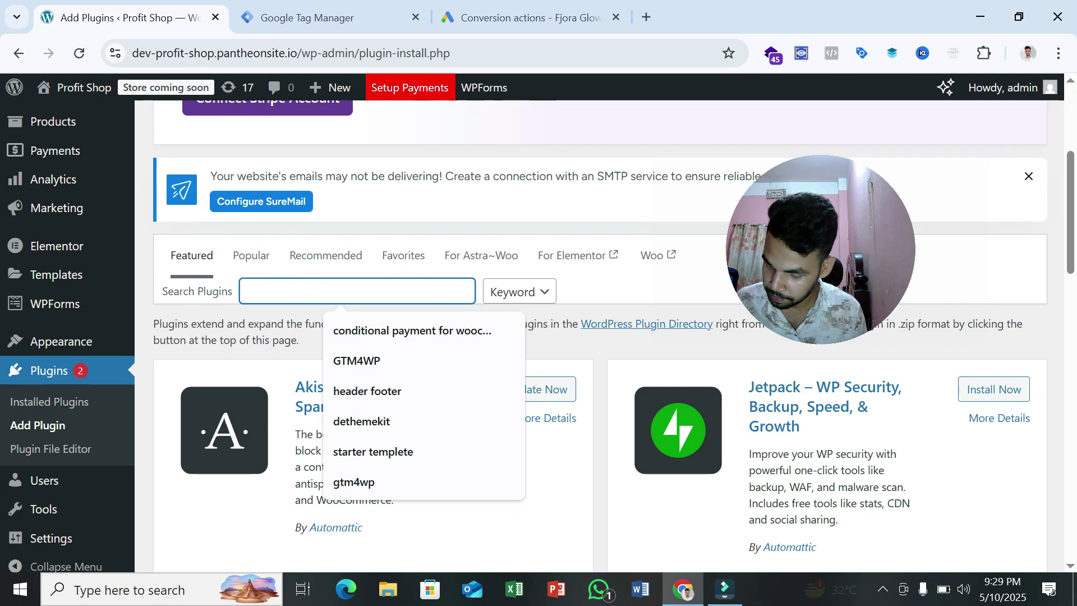
{"action": "type", "text": "gtm"}
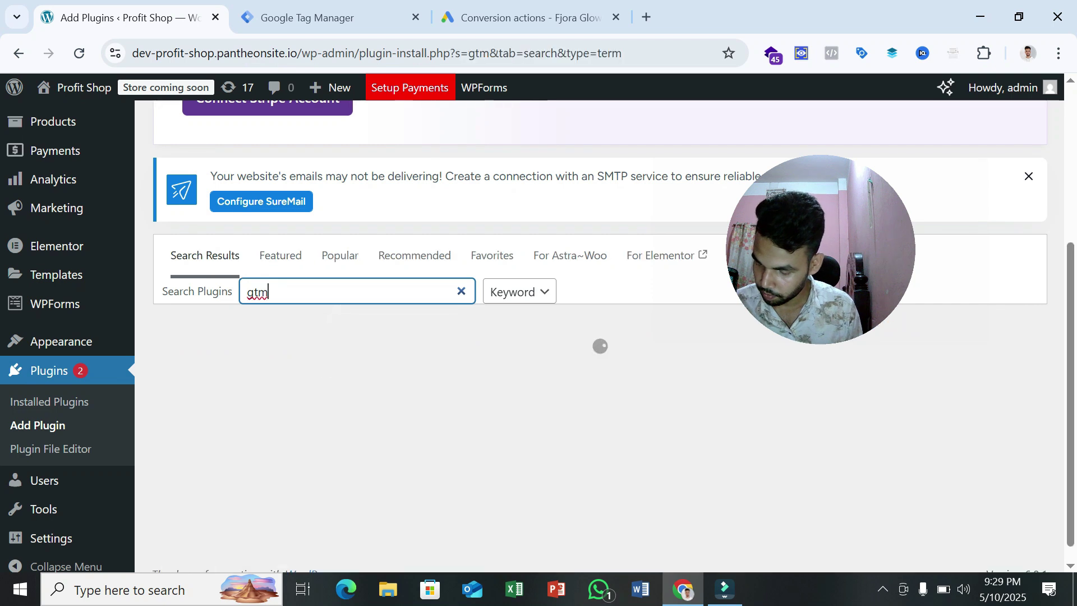
{"action": "type", "text": "4wp"}
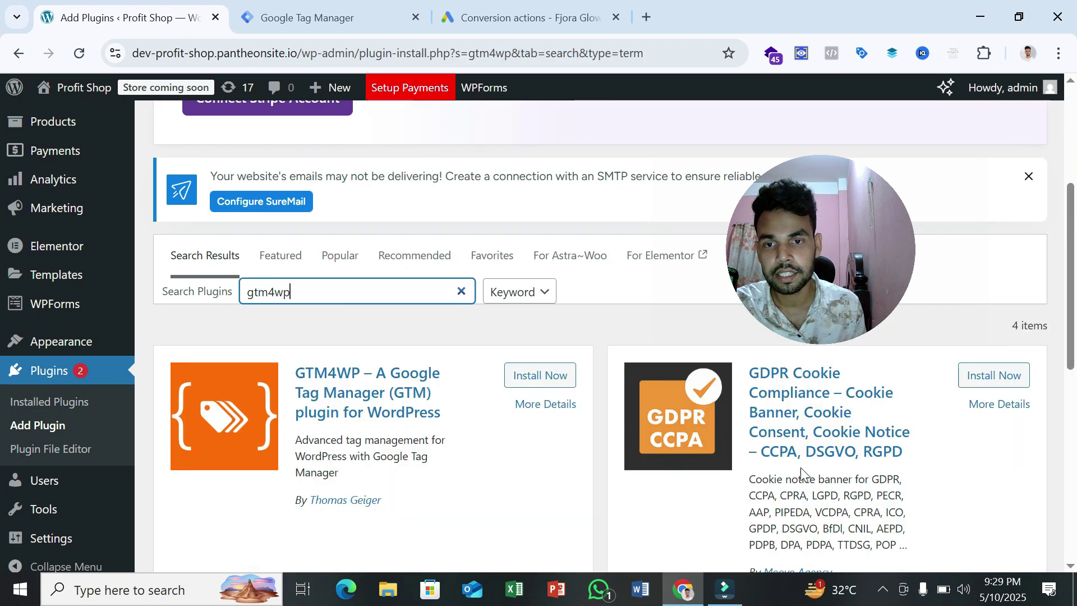
{"action": "left_click", "coordinate": [557, 380]}
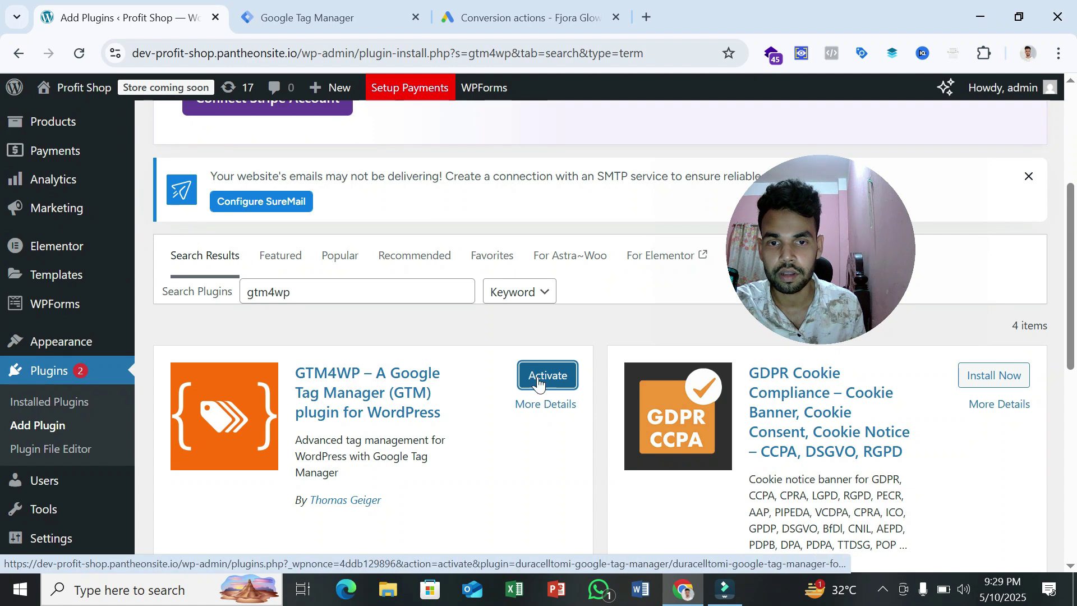
{"action": "left_click", "coordinate": [554, 378]}
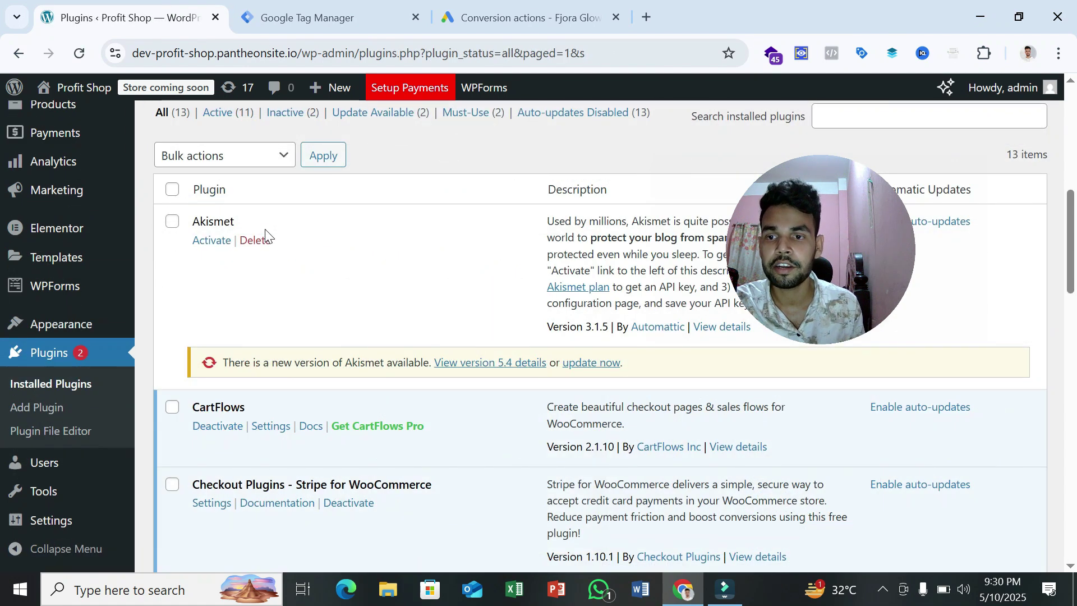
Open the Settings > Google Tag Manager page of the GTM4WP plugin
{"action": "scroll", "coordinate": [16, 235], "scroll_direction": "down", "scroll_amount": 3}
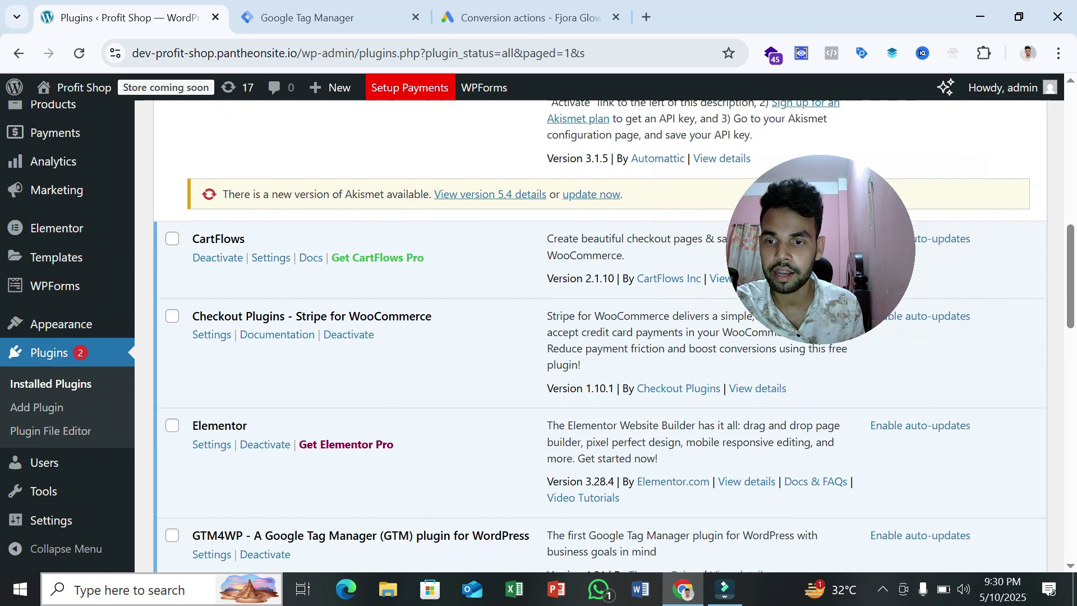
{"action": "mouse_move", "coordinate": [68, 528]}
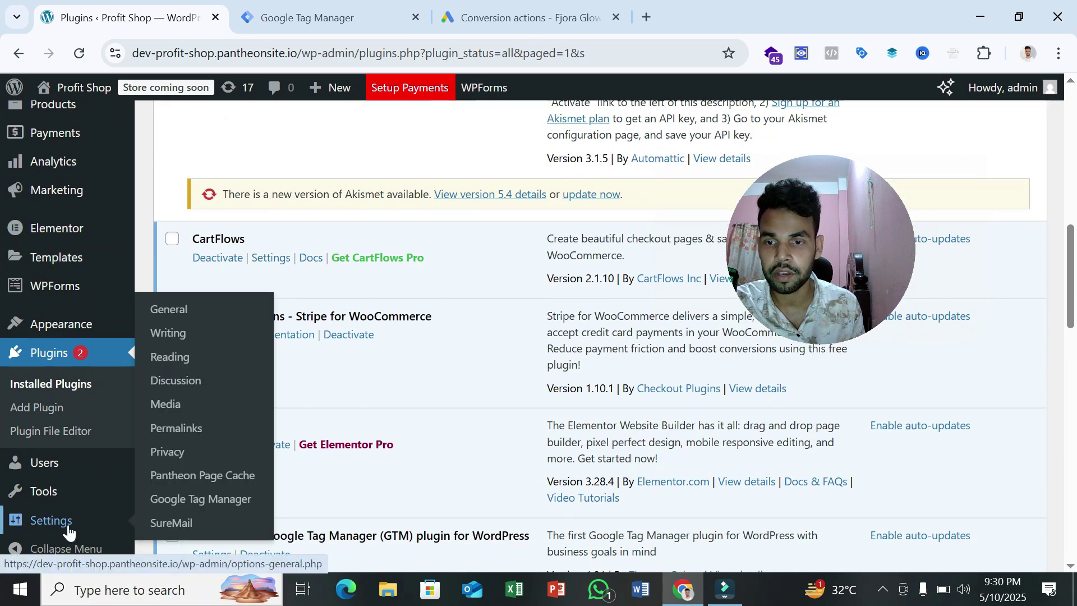
{"action": "left_click", "coordinate": [200, 500]}
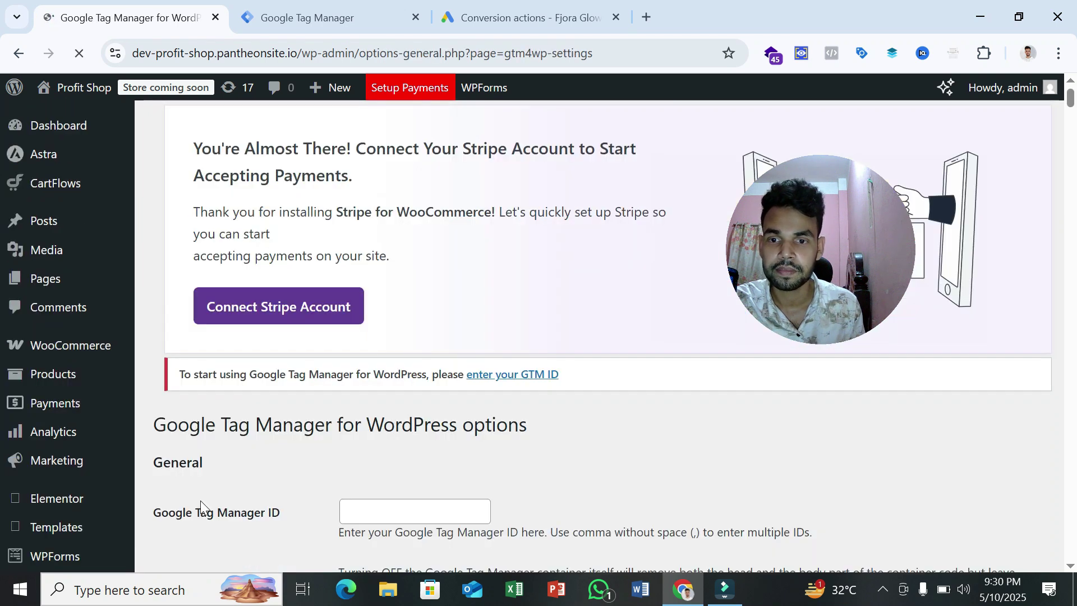
{"action": "scroll", "coordinate": [392, 468], "scroll_direction": "down", "scroll_amount": 3}
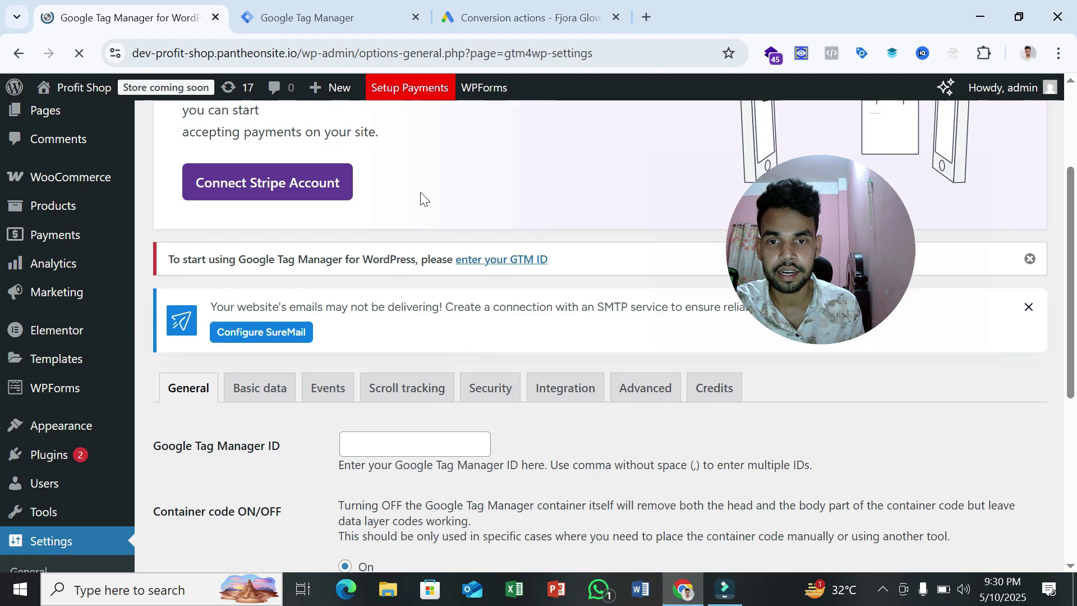
{"action": "left_click", "coordinate": [337, 16]}
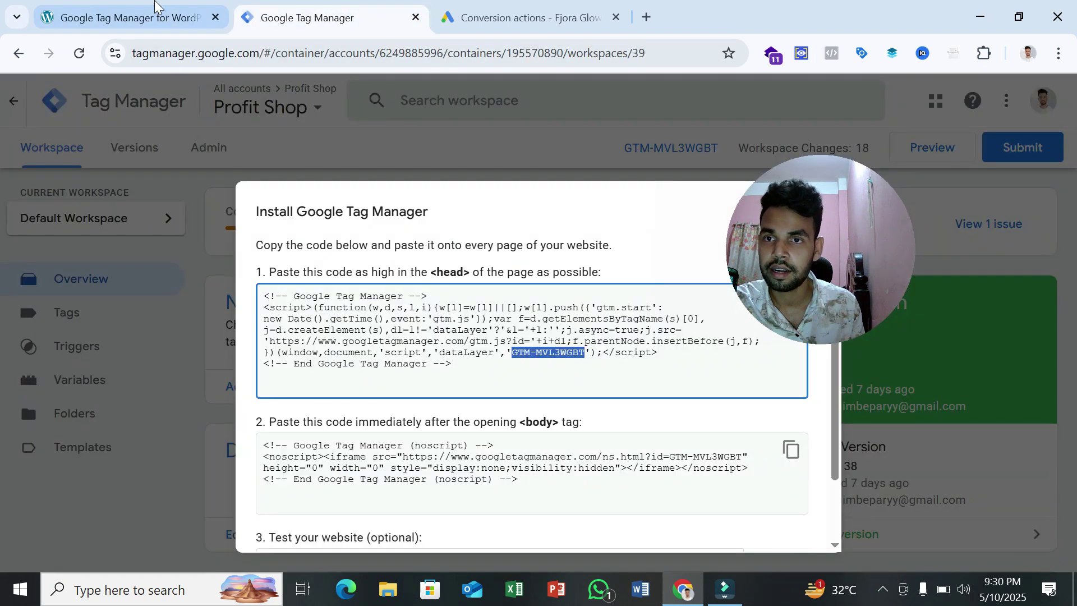
{"action": "left_click", "coordinate": [129, 17]}
Paste GTM-MVL3WGBT into the Google Tag Manager ID field and save the settings
{"action": "left_click", "coordinate": [415, 444]}
{"action": "right_click", "coordinate": [406, 445]}
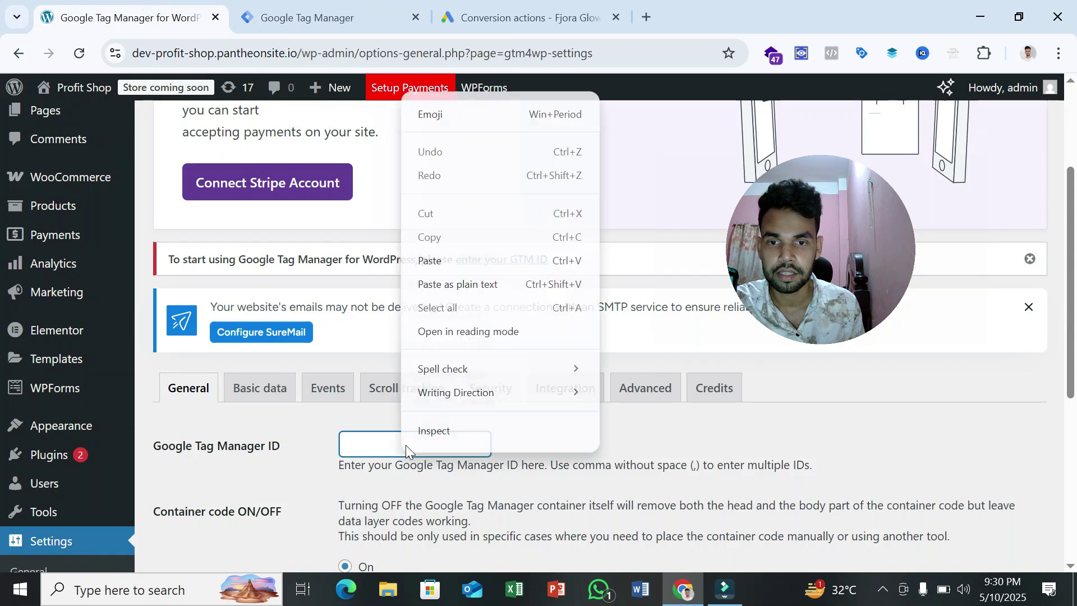
{"action": "left_click", "coordinate": [449, 254]}
{"action": "scroll", "coordinate": [449, 254], "scroll_direction": "down", "scroll_amount": 3}
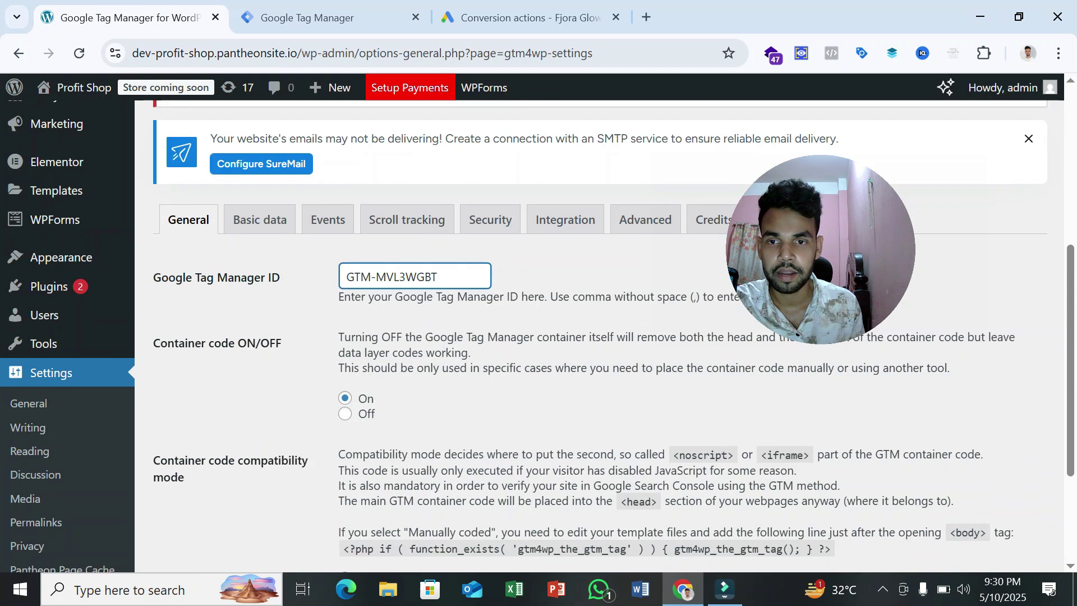
{"action": "scroll", "coordinate": [494, 344], "scroll_direction": "down", "scroll_amount": 3}
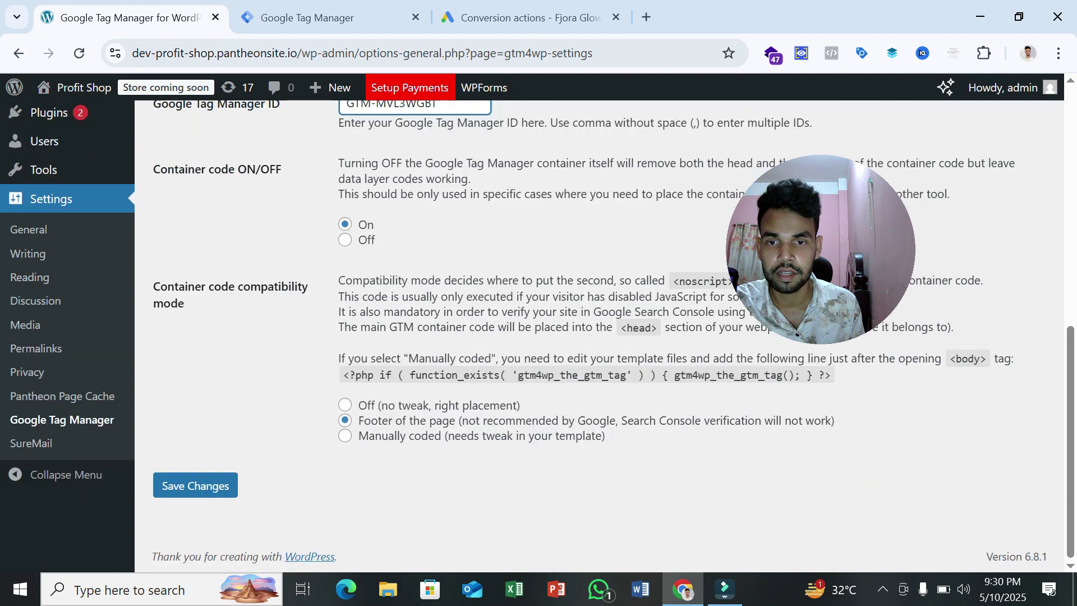
{"action": "left_click", "coordinate": [227, 486]}
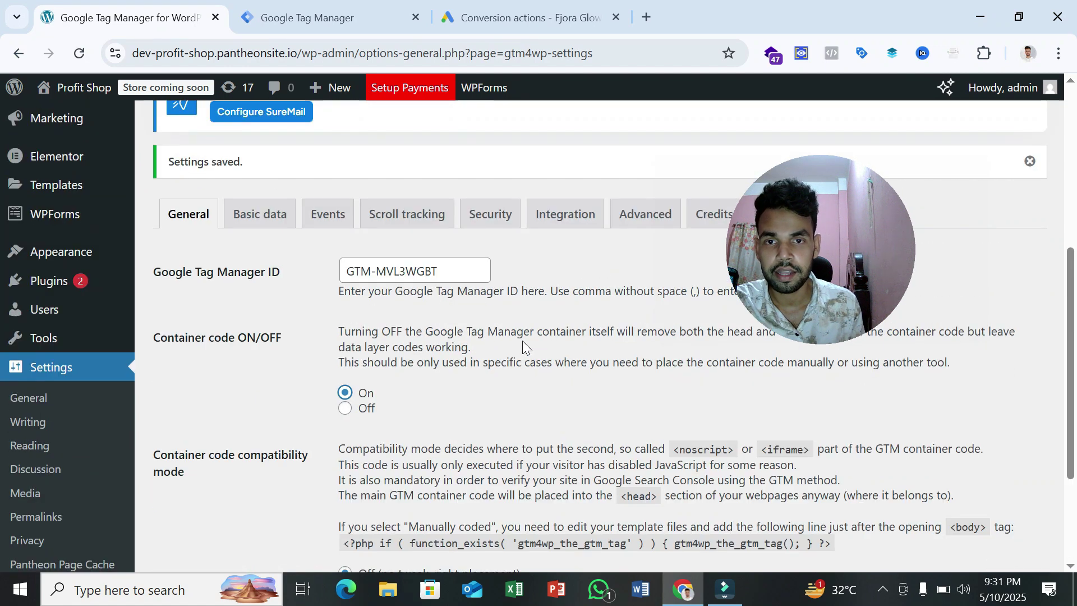
Under Integration > WooCommerce, enable Track e-commerce and Customer data in data layer, then save
{"action": "left_click", "coordinate": [563, 214]}
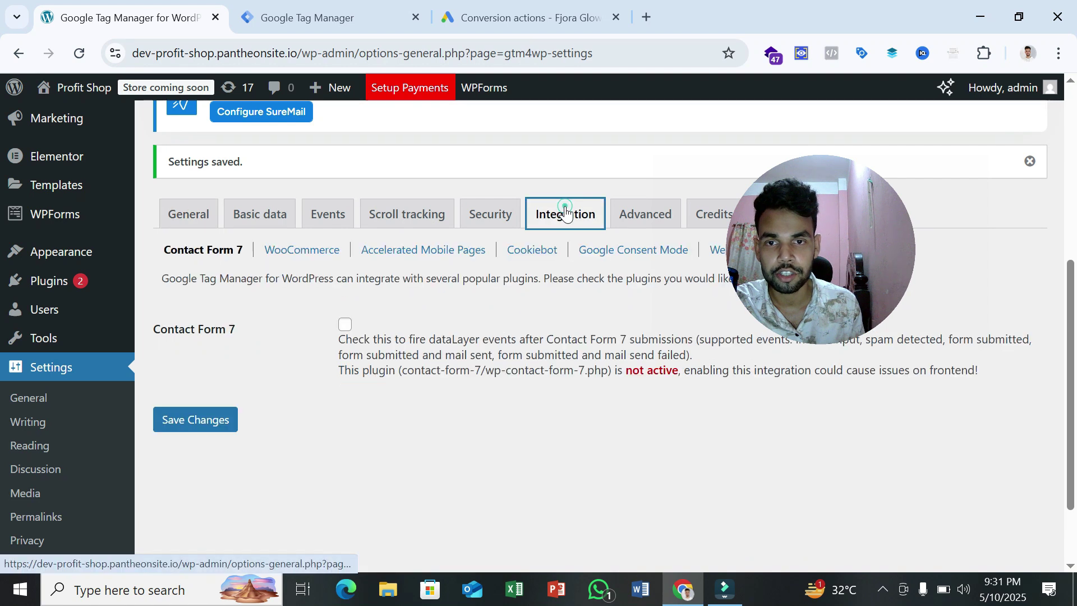
{"action": "left_click", "coordinate": [286, 252]}
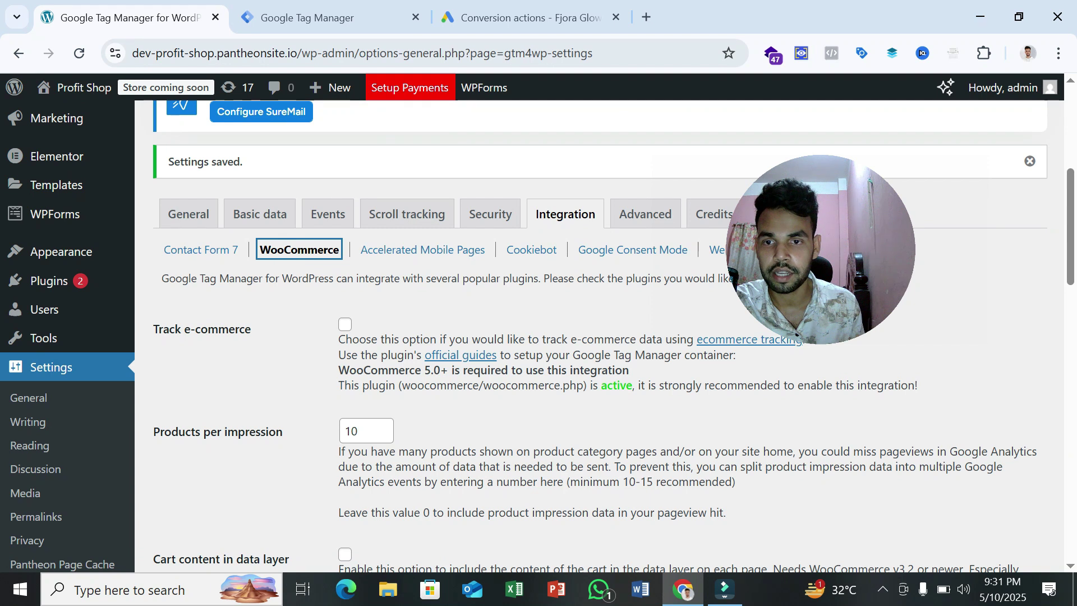
{"action": "left_click", "coordinate": [345, 324]}
{"action": "left_click", "coordinate": [344, 324]}
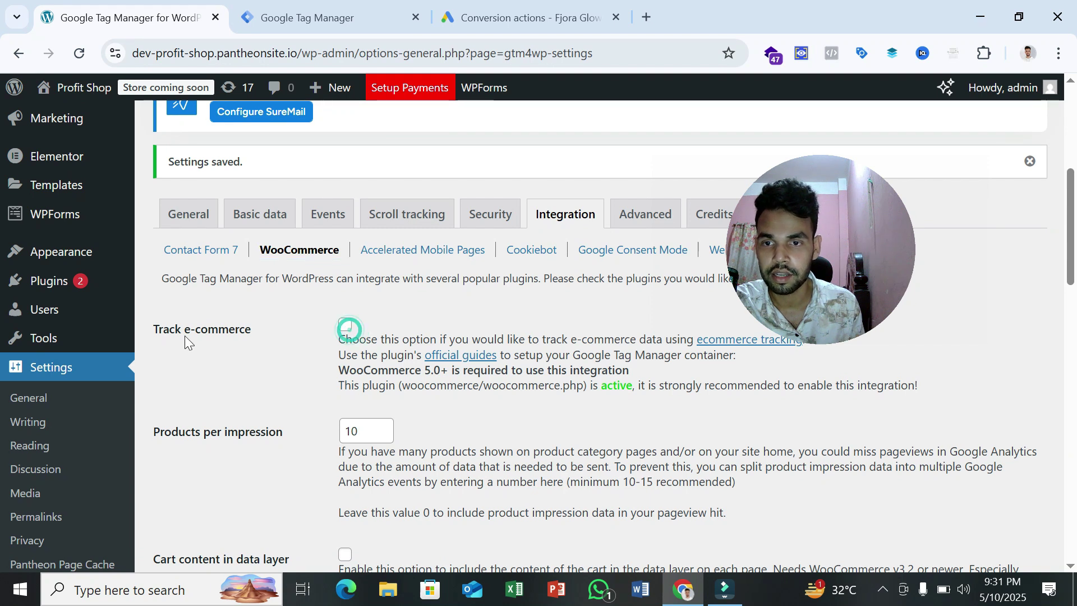
{"action": "left_click", "coordinate": [344, 324]}
{"action": "scroll", "coordinate": [406, 322], "scroll_direction": "down", "scroll_amount": 7}
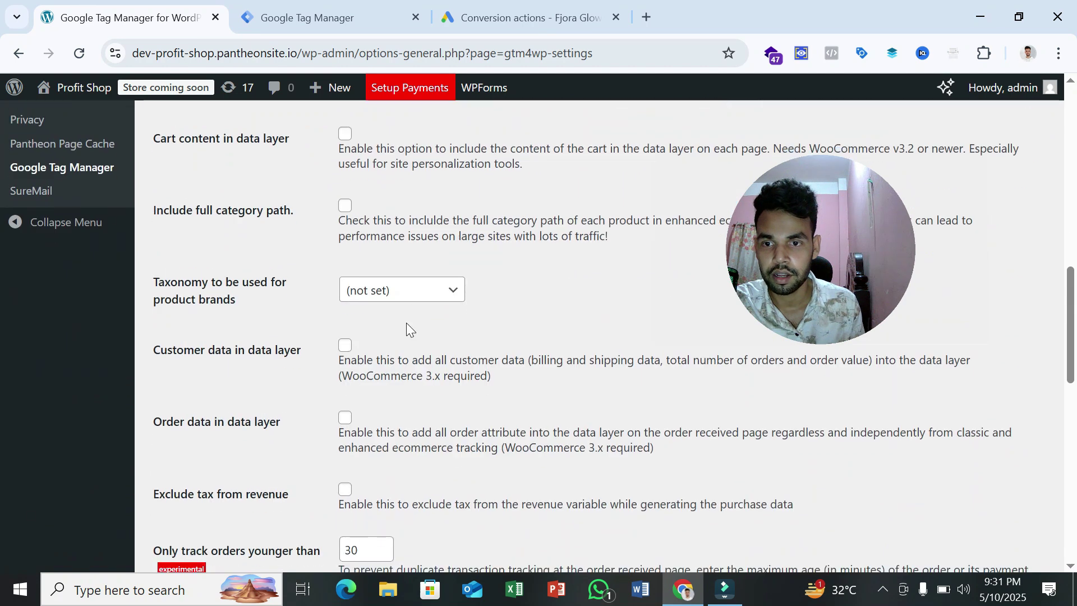
{"action": "scroll", "coordinate": [406, 322], "scroll_direction": "down", "scroll_amount": 1}
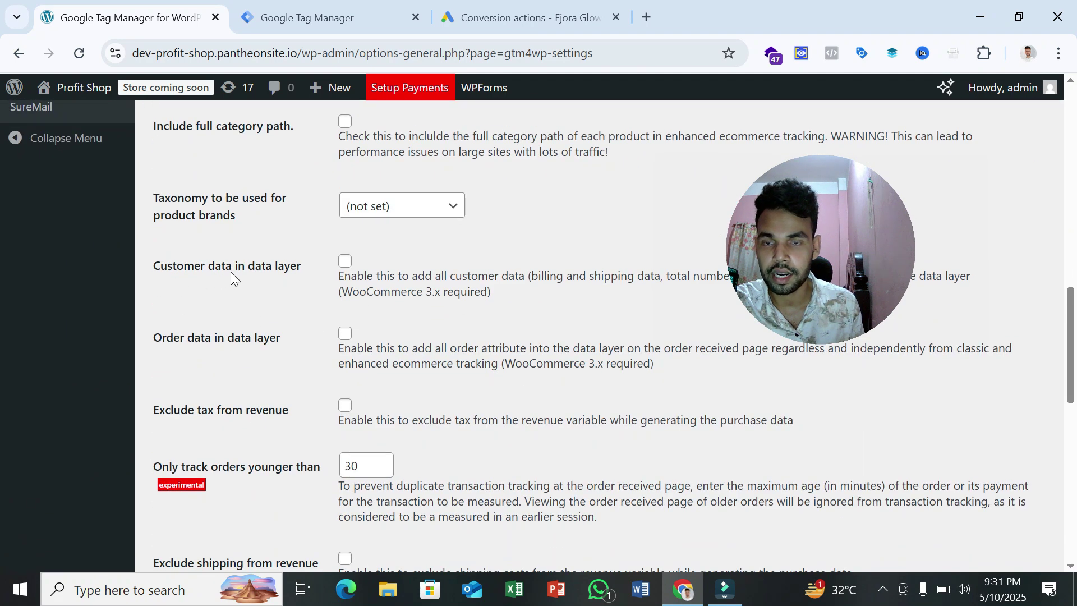
{"action": "left_click", "coordinate": [343, 266]}
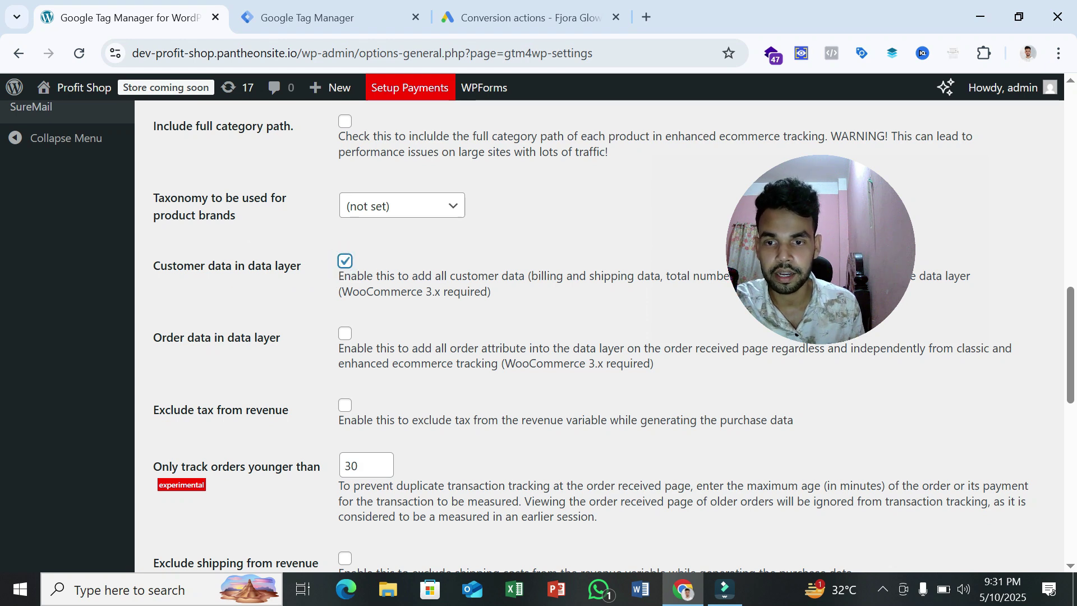
{"action": "scroll", "coordinate": [371, 286], "scroll_direction": "down", "scroll_amount": 10}
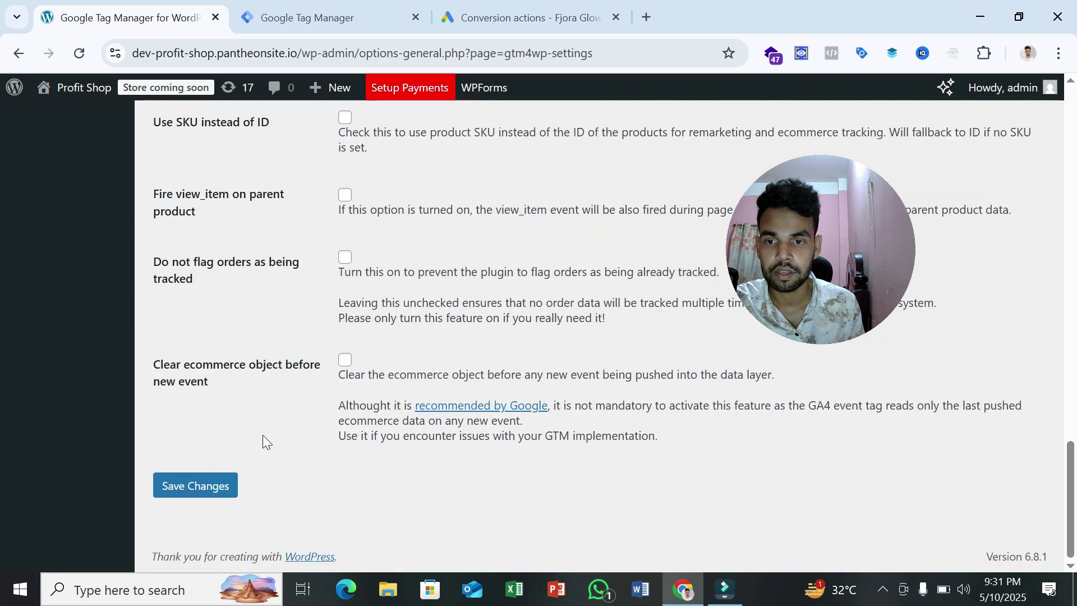
{"action": "left_click", "coordinate": [210, 488]}
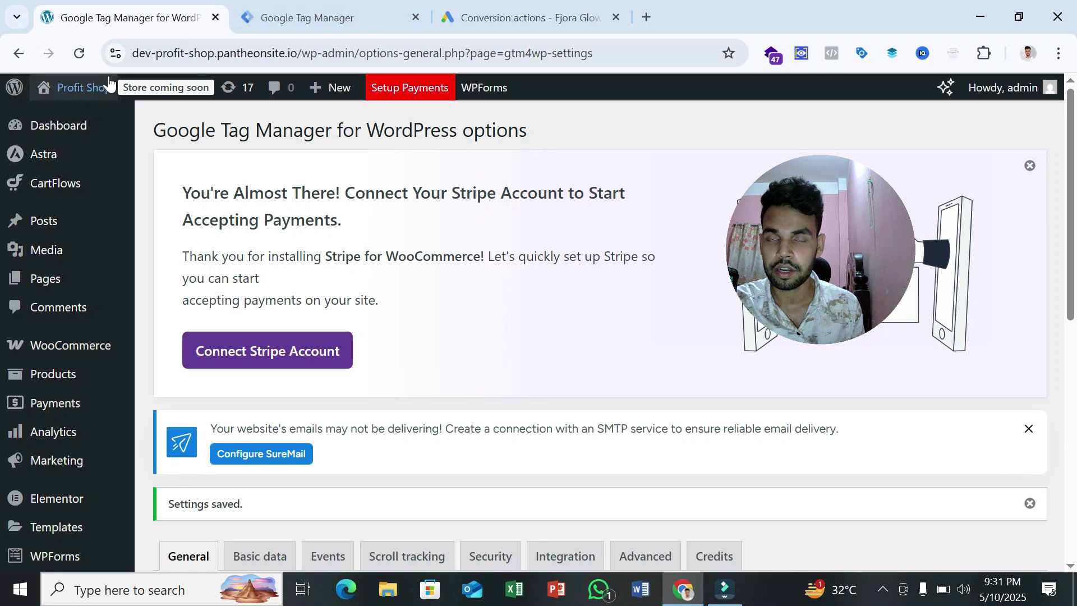
Close the install dialog and start Preview, connecting Tag Assistant to dev-profit-shop.pantheonsite.io
{"action": "left_click", "coordinate": [289, 23]}
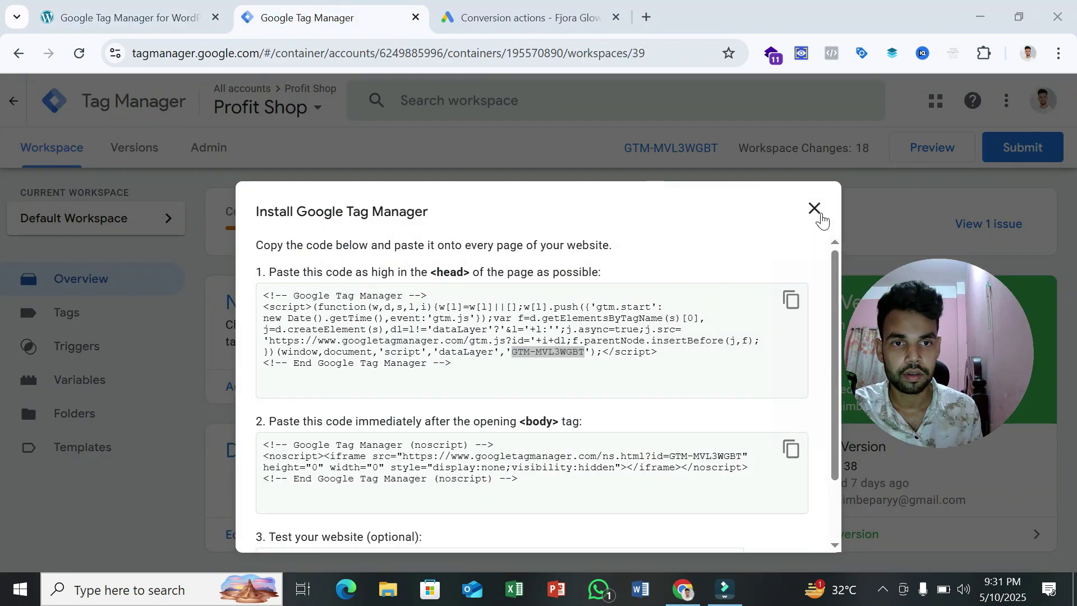
{"action": "left_click", "coordinate": [815, 211]}
{"action": "left_click", "coordinate": [918, 153]}
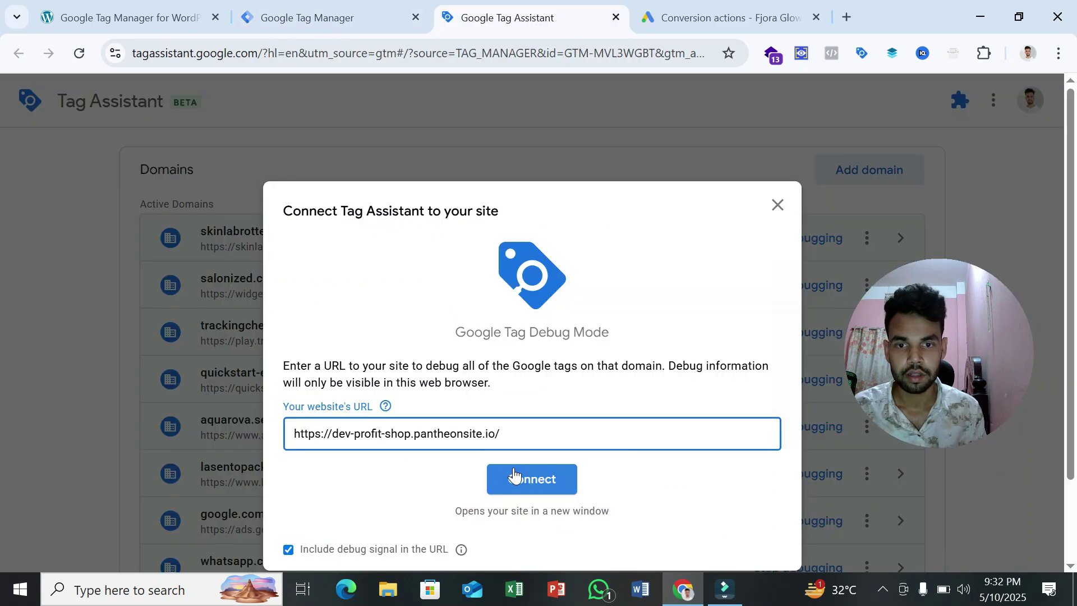
{"action": "left_click", "coordinate": [527, 477]}
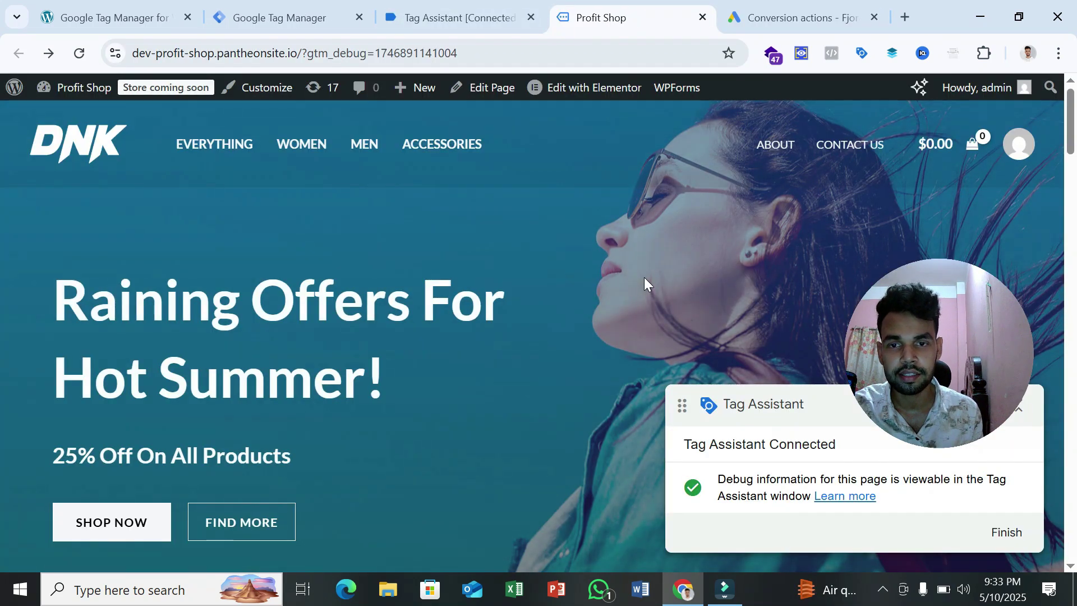
Check the Tag Assistant summary, then open DNK Blue Shoes in the shop and add it to the cart
{"action": "left_click", "coordinate": [457, 17]}
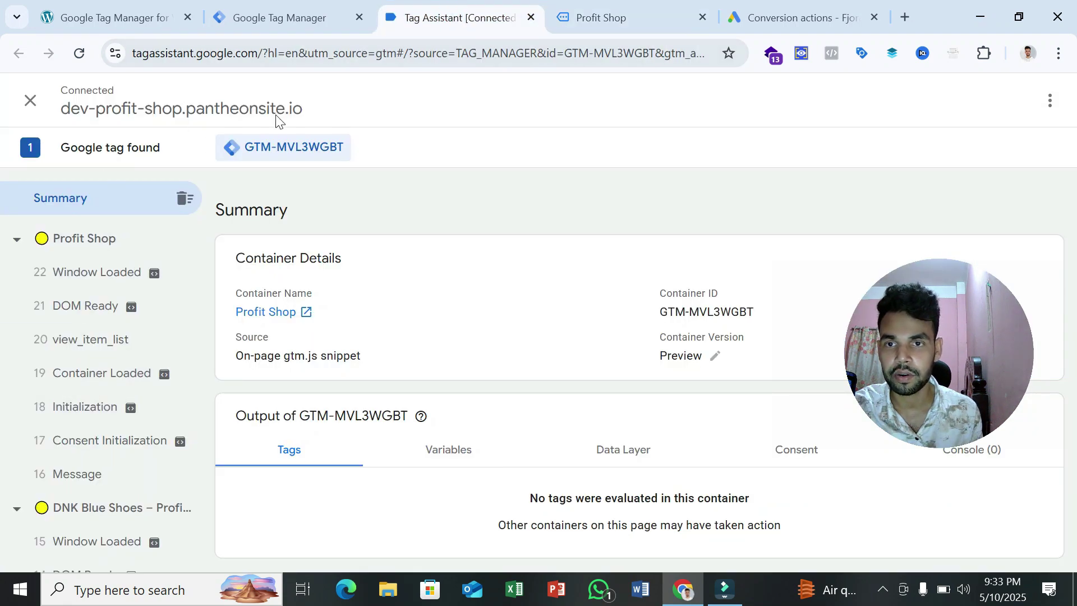
{"action": "left_click", "coordinate": [633, 14]}
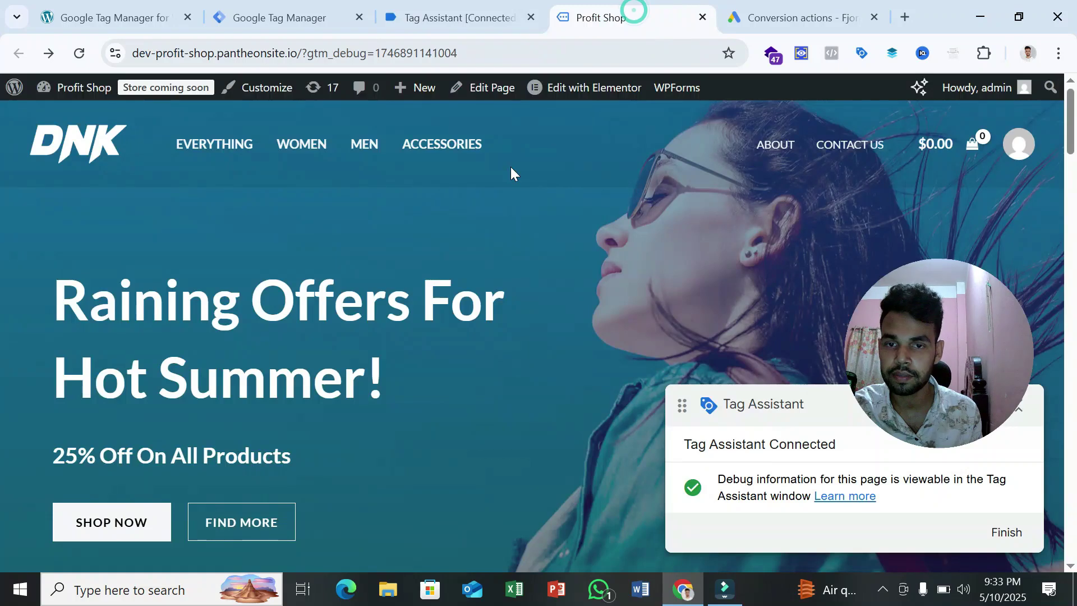
{"action": "scroll", "coordinate": [511, 318], "scroll_direction": "down", "scroll_amount": 10}
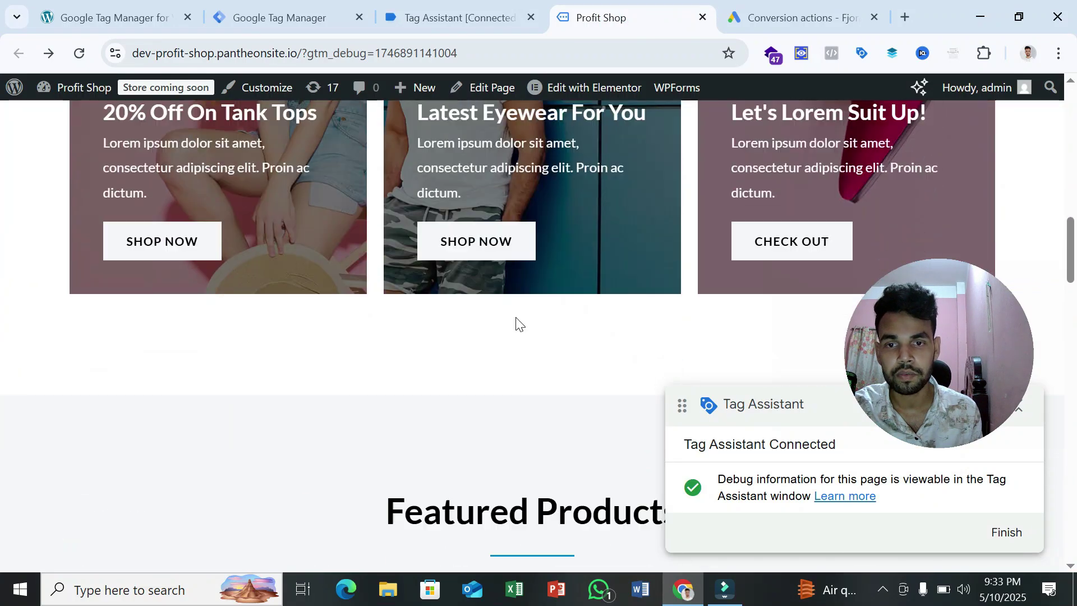
{"action": "scroll", "coordinate": [515, 320], "scroll_direction": "down", "scroll_amount": 10}
{"action": "scroll", "coordinate": [515, 323], "scroll_direction": "up", "scroll_amount": 1}
{"action": "left_click", "coordinate": [375, 205]}
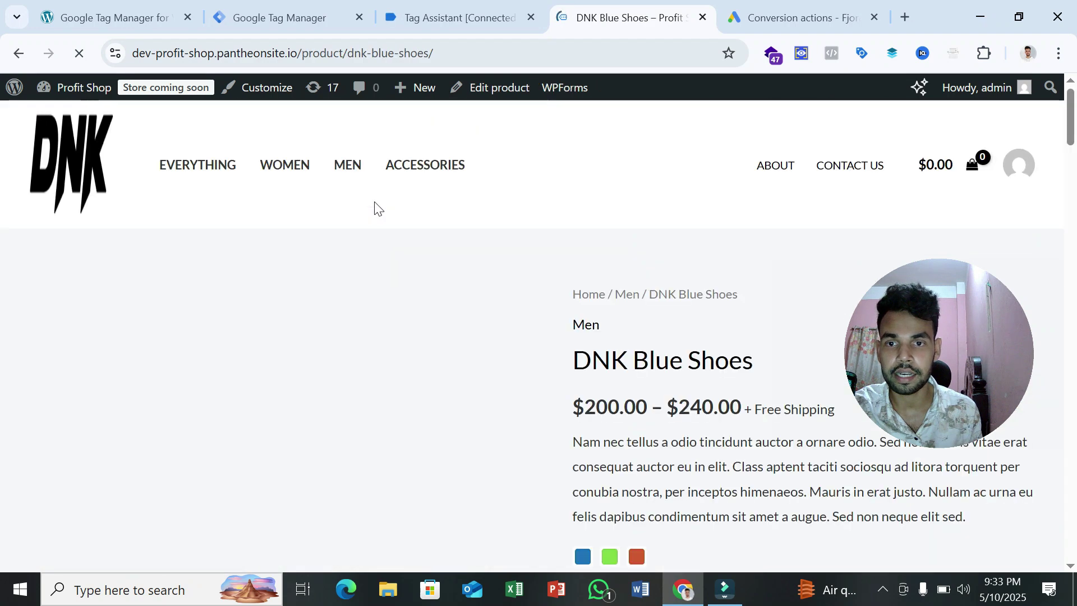
{"action": "scroll", "coordinate": [564, 260], "scroll_direction": "down", "scroll_amount": 5}
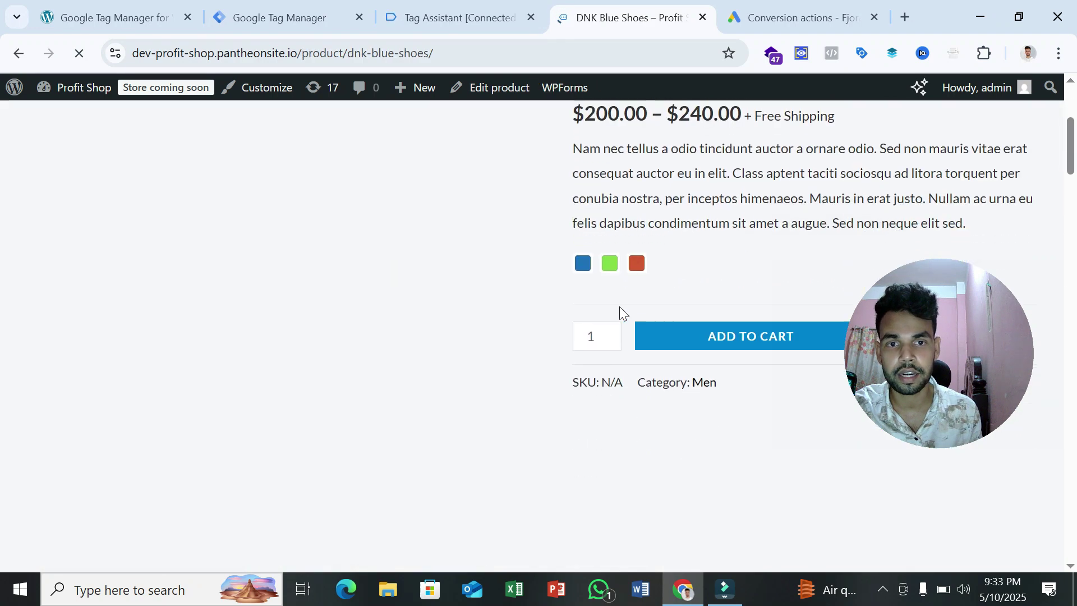
{"action": "left_click", "coordinate": [670, 339]}
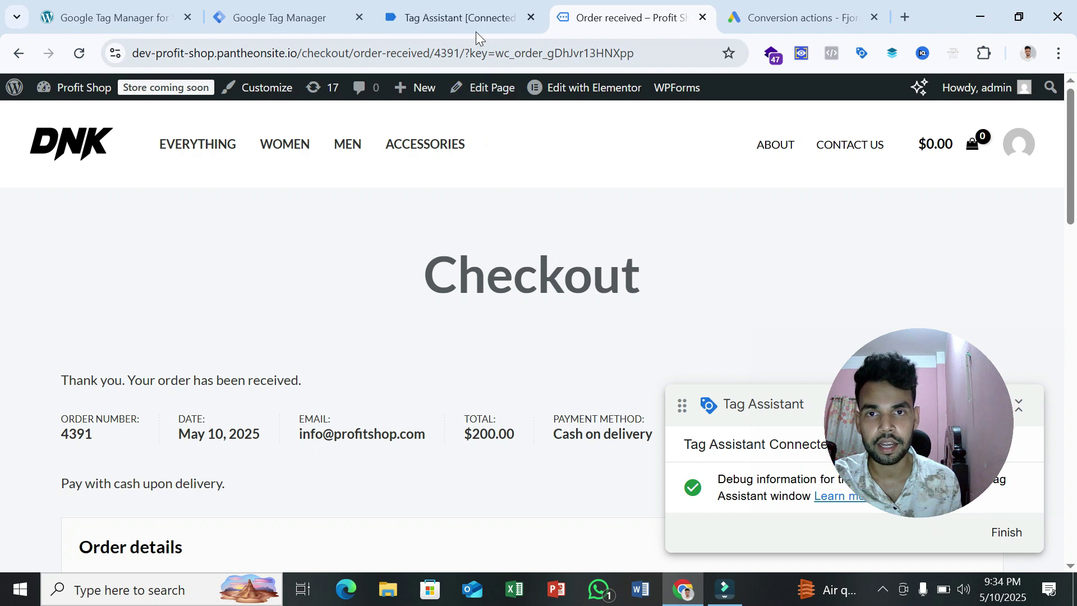
Review the purchase event's Data Layer in Tag Assistant: USD 200, DNK Blue Shoes, and billing fields
{"action": "left_click", "coordinate": [466, 11]}
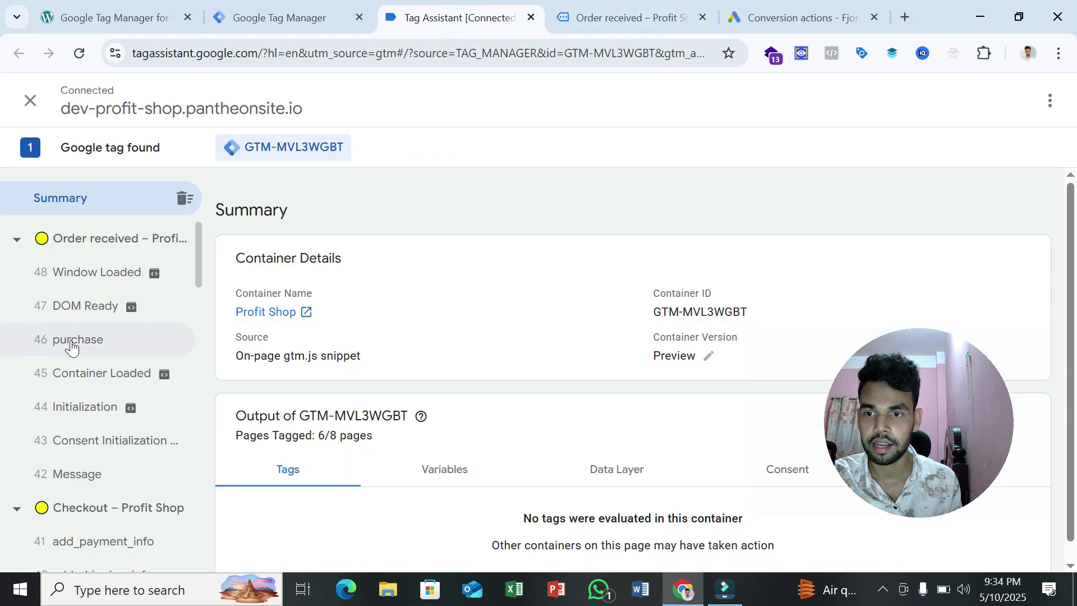
{"action": "left_click", "coordinate": [129, 346]}
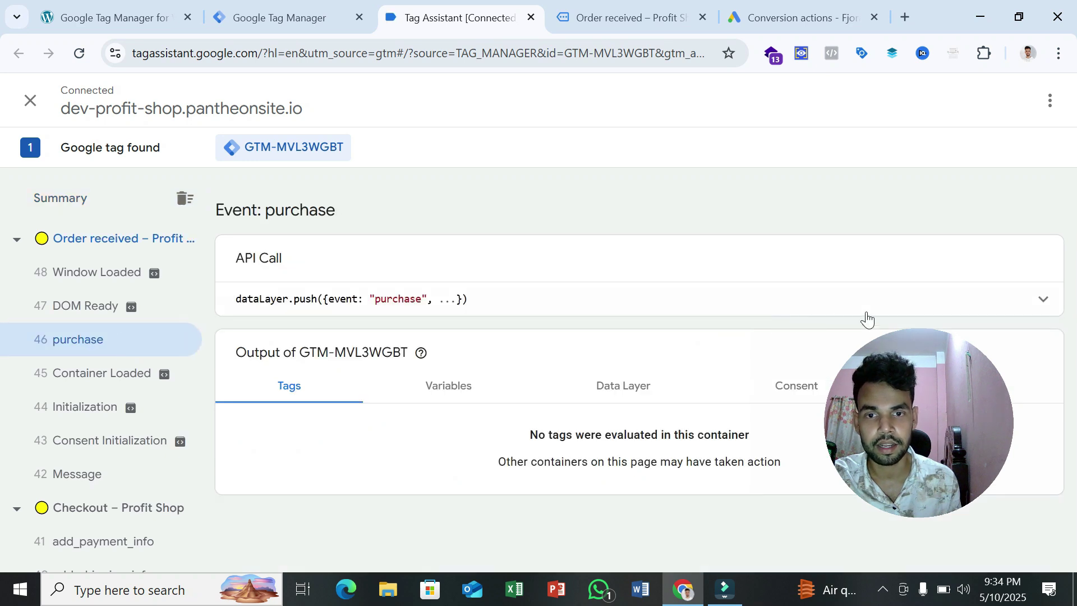
{"action": "left_click", "coordinate": [630, 393]}
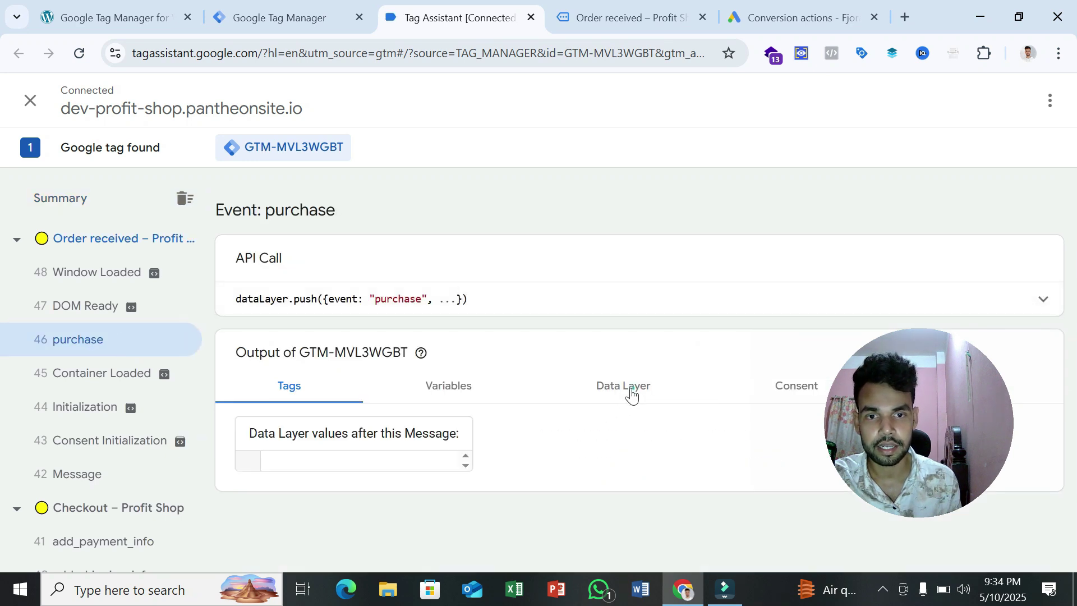
{"action": "scroll", "coordinate": [622, 339], "scroll_direction": "down", "scroll_amount": 3}
{"action": "scroll", "coordinate": [623, 335], "scroll_direction": "down", "scroll_amount": 1}
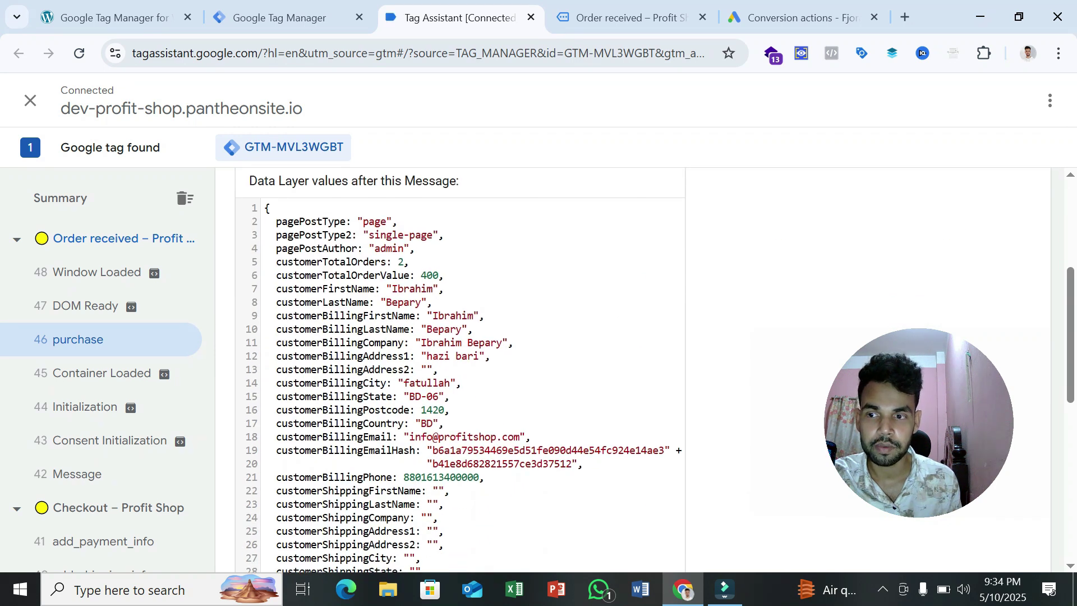
{"action": "scroll", "coordinate": [460, 370], "scroll_direction": "down", "scroll_amount": 2}
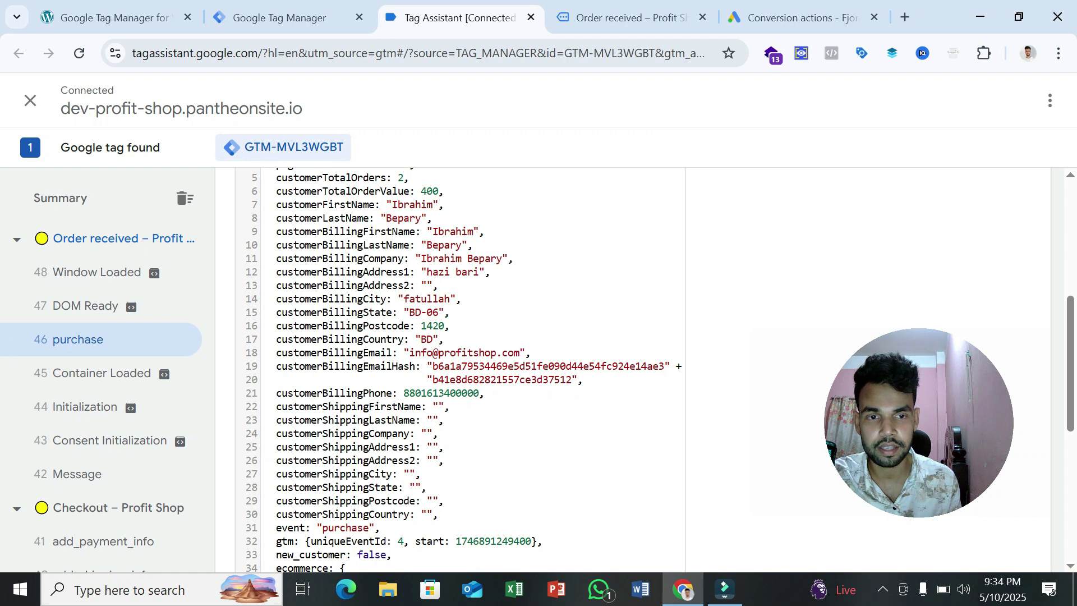
{"action": "scroll", "coordinate": [460, 370], "scroll_direction": "down", "scroll_amount": 3}
{"action": "scroll", "coordinate": [460, 370], "scroll_direction": "up", "scroll_amount": 2}
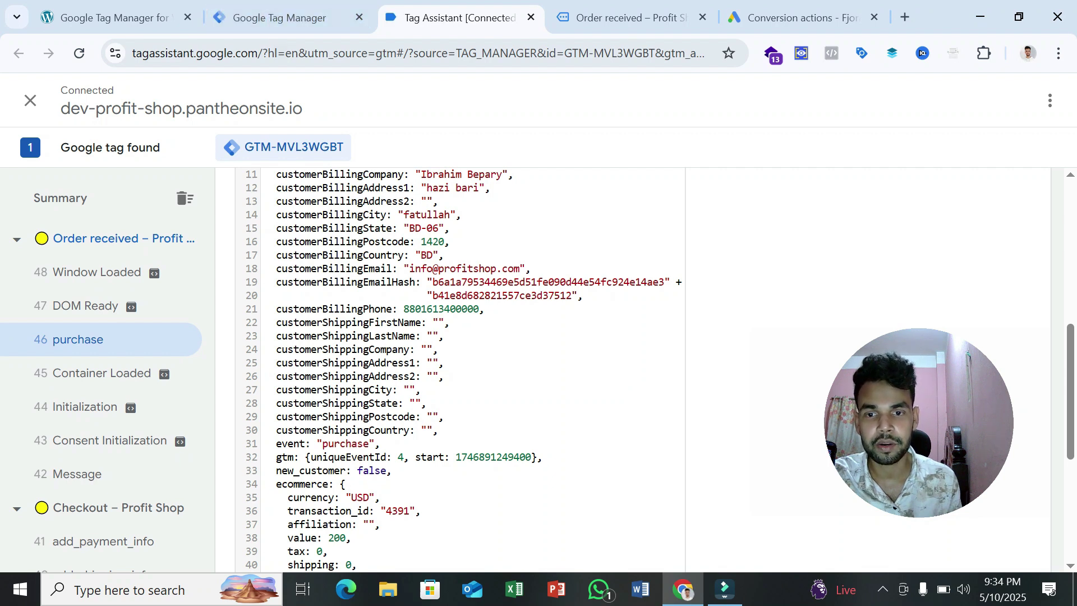
{"action": "scroll", "coordinate": [460, 370], "scroll_direction": "down", "scroll_amount": 5}
{"action": "scroll", "coordinate": [460, 370], "scroll_direction": "up", "scroll_amount": 8}
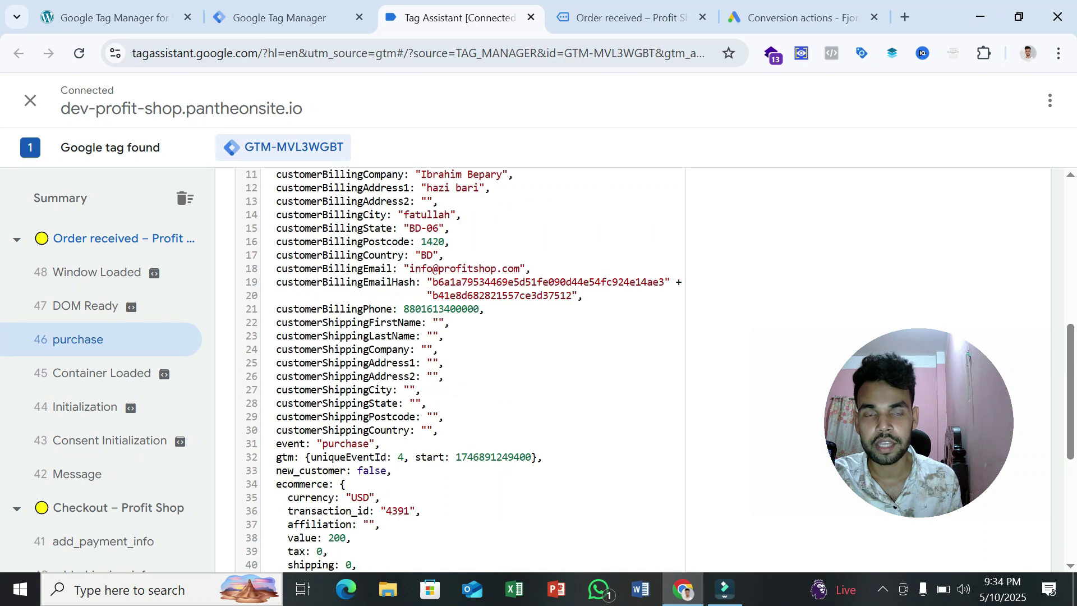
{"action": "scroll", "coordinate": [460, 370], "scroll_direction": "down", "scroll_amount": 4}
{"action": "scroll", "coordinate": [460, 370], "scroll_direction": "down", "scroll_amount": 1}
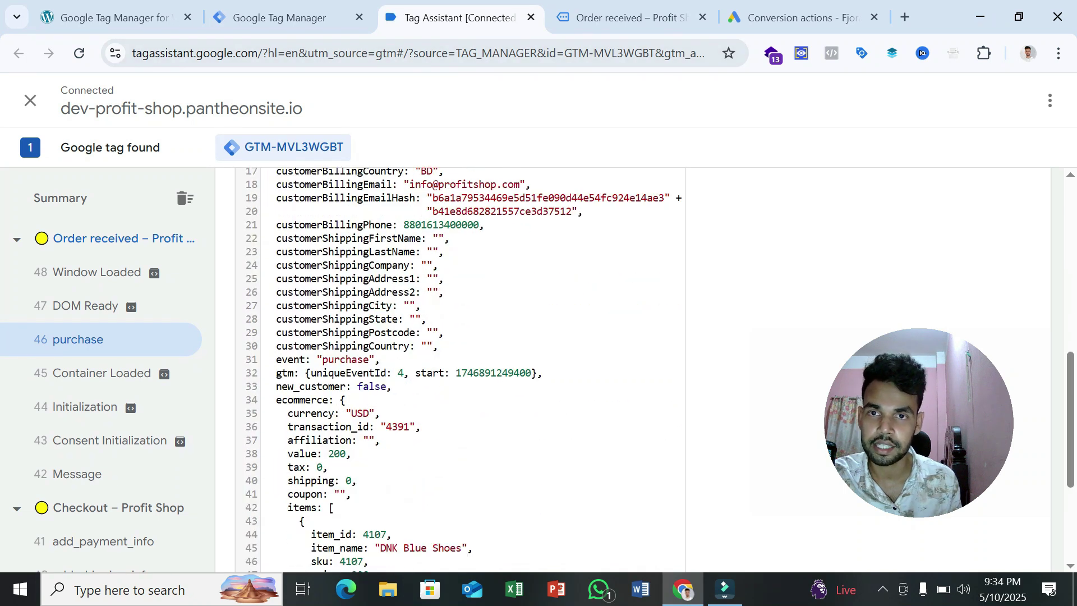
{"action": "left_click", "coordinate": [287, 17]}
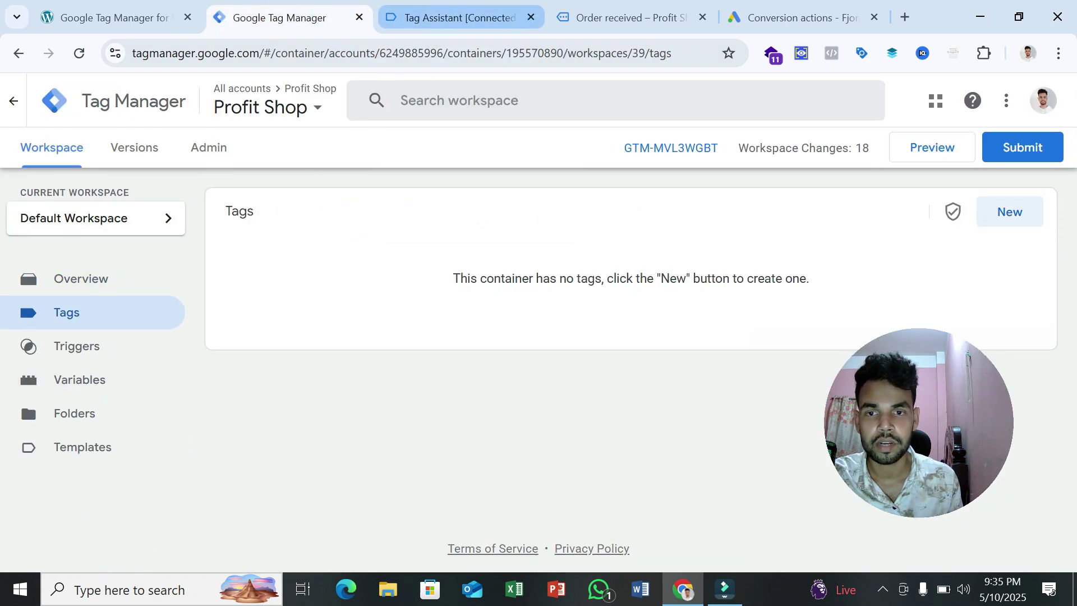
Start a new trigger of type Custom Event
{"action": "left_click", "coordinate": [112, 340]}
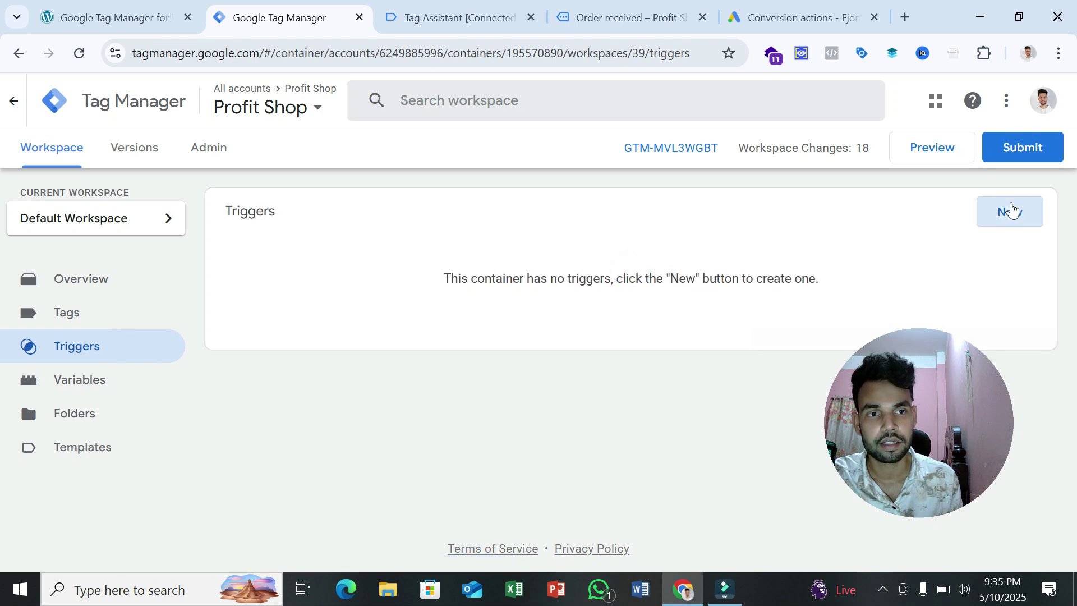
{"action": "left_click", "coordinate": [1011, 210]}
{"action": "left_click", "coordinate": [583, 210]}
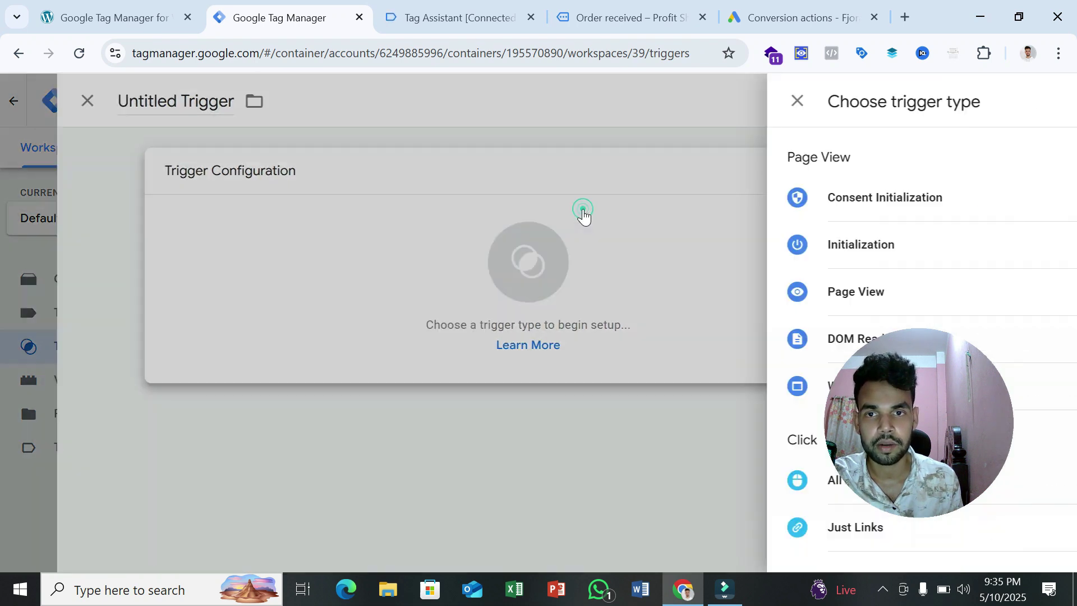
{"action": "scroll", "coordinate": [629, 312], "scroll_direction": "down", "scroll_amount": 6}
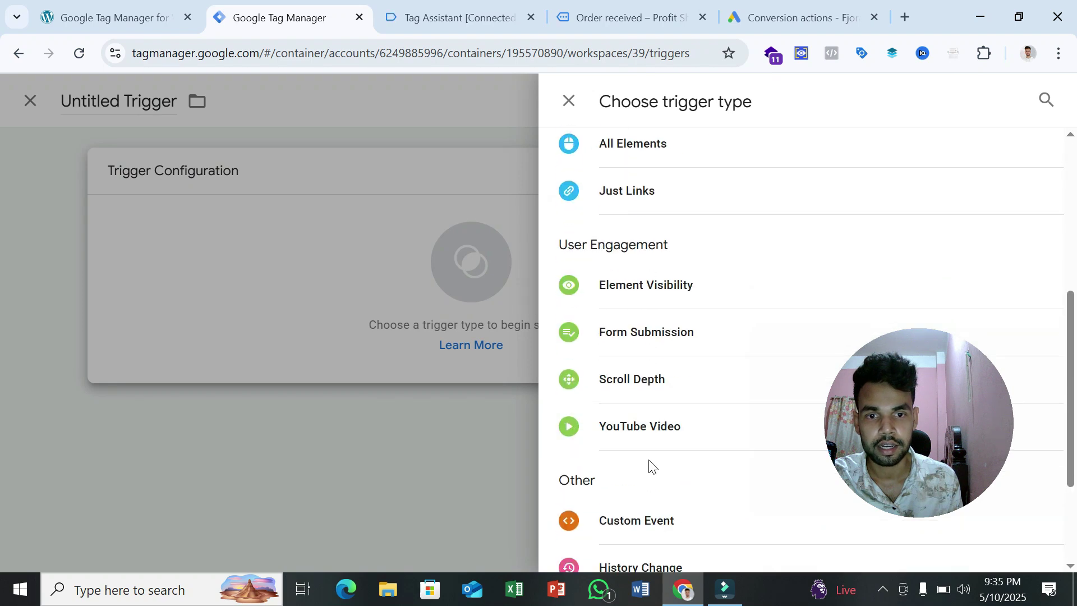
{"action": "left_click", "coordinate": [650, 521]}
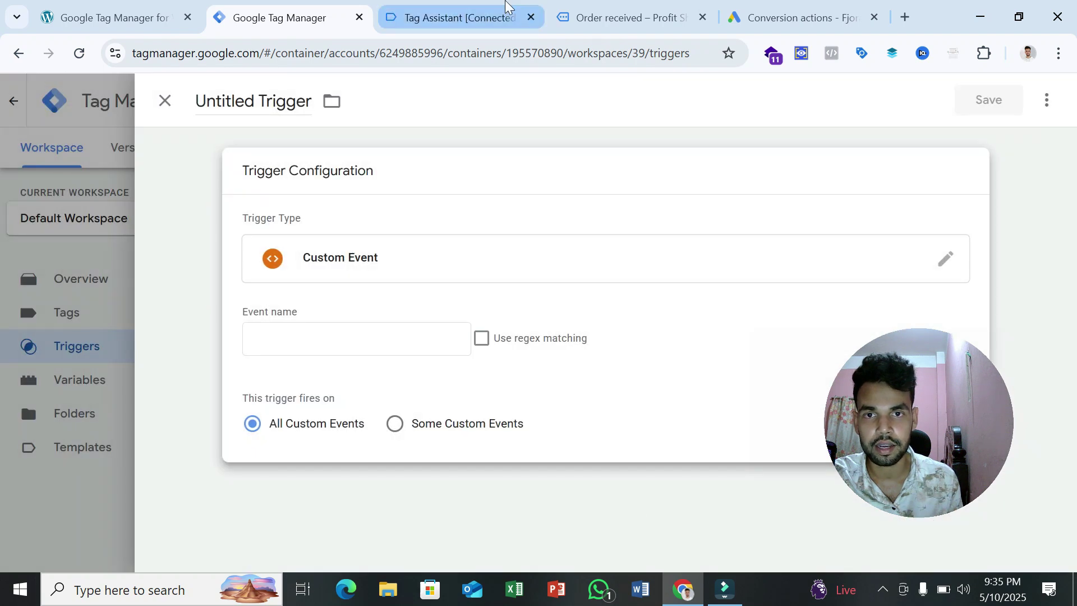
Set the trigger's Event name to 'purchase', copied from the Tag Assistant data layer
{"action": "left_click", "coordinate": [506, 4]}
{"action": "scroll", "coordinate": [582, 302], "scroll_direction": "up", "scroll_amount": 5}
{"action": "scroll", "coordinate": [505, 314], "scroll_direction": "up", "scroll_amount": 2}
{"action": "scroll", "coordinate": [436, 329], "scroll_direction": "down", "scroll_amount": 3}
{"action": "scroll", "coordinate": [436, 329], "scroll_direction": "up", "scroll_amount": 3}
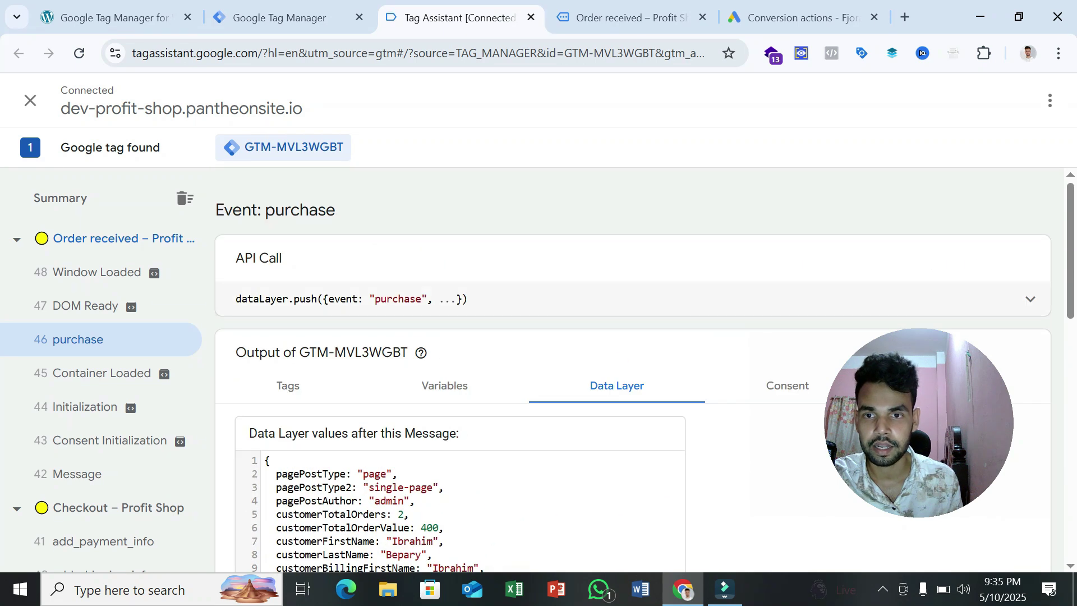
{"action": "double_click", "coordinate": [398, 298]}
{"action": "right_click", "coordinate": [406, 302]}
{"action": "left_click", "coordinate": [444, 321]}
{"action": "left_click", "coordinate": [264, 2]}
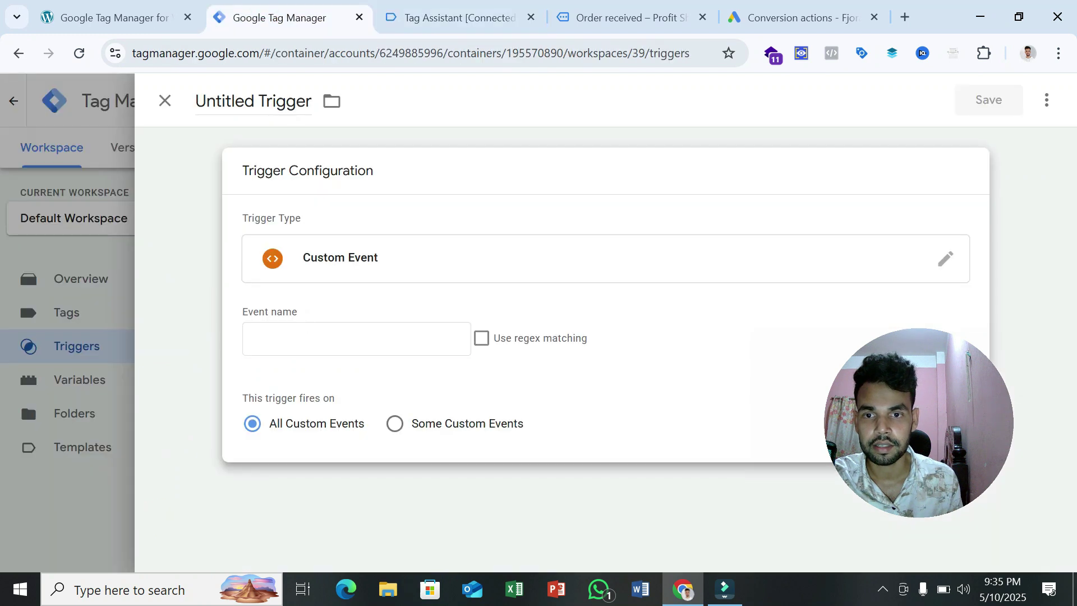
{"action": "left_click", "coordinate": [319, 338]}
{"action": "right_click", "coordinate": [322, 340]}
{"action": "left_click", "coordinate": [370, 382]}
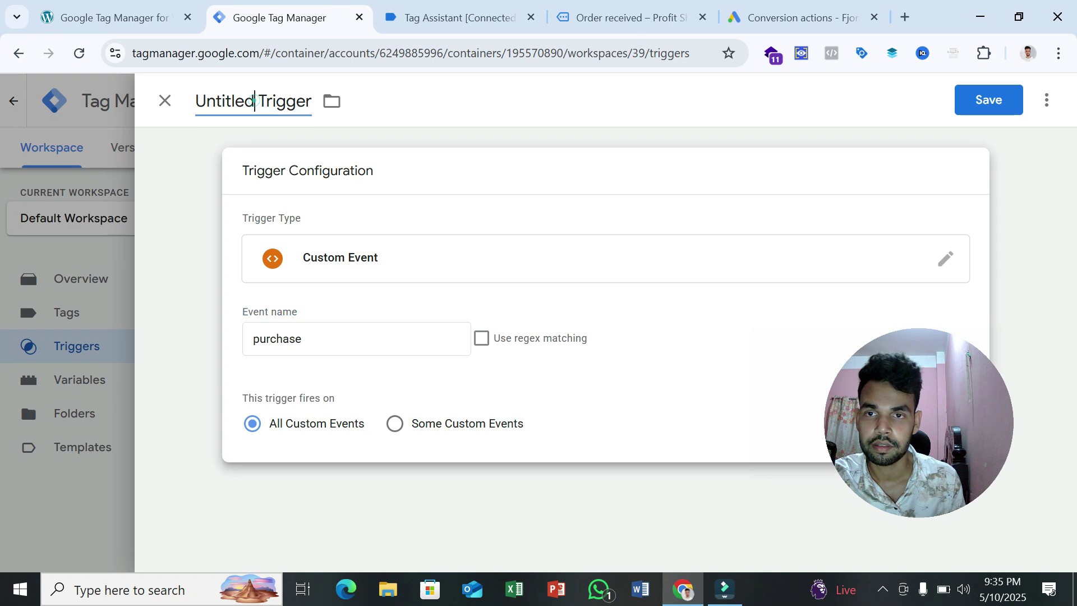
Rename the trigger to 'purchase Trigger' and save it
{"action": "double_click", "coordinate": [254, 101]}
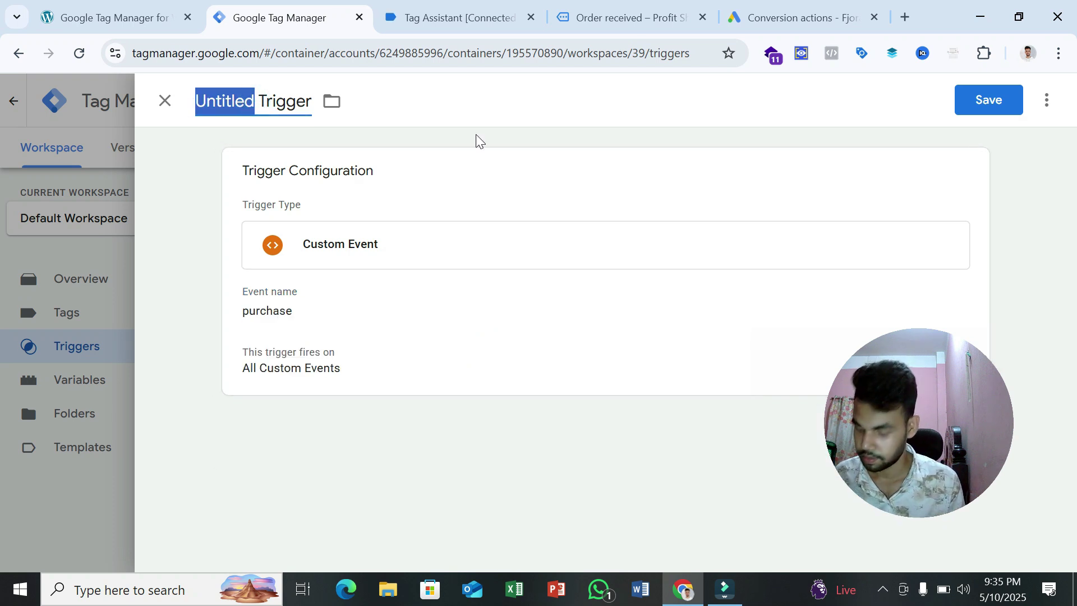
{"action": "key", "text": "ctrl+v"}
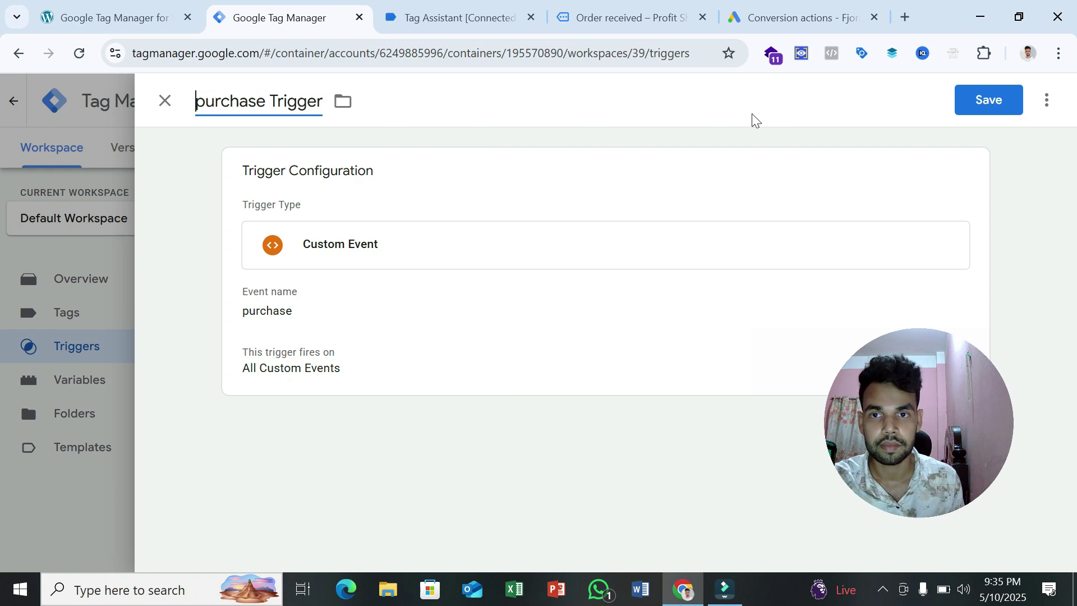
{"action": "left_click", "coordinate": [971, 105]}
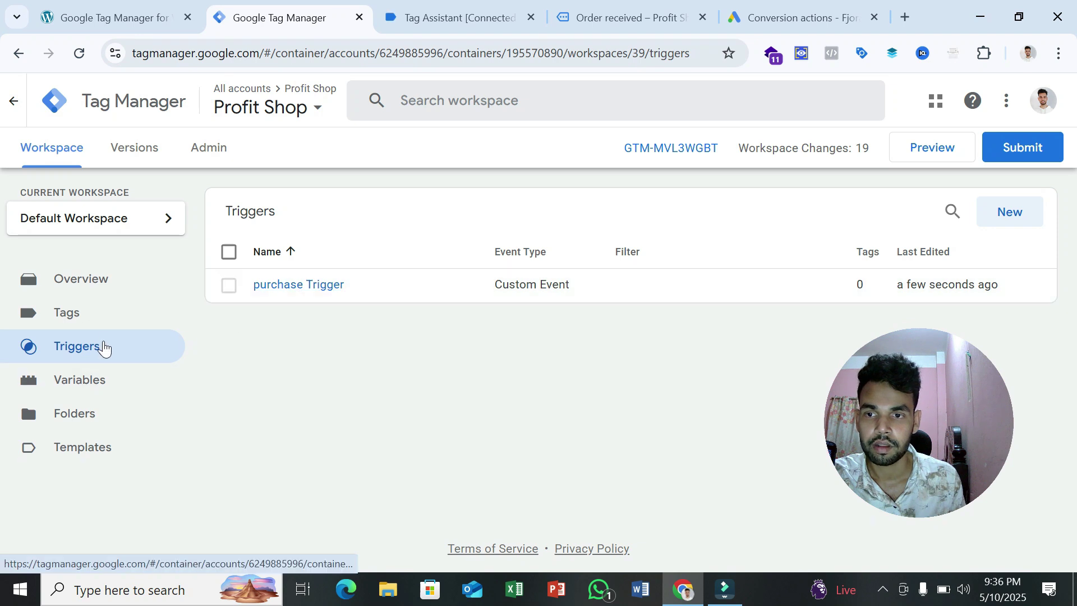
Create a Google Ads Conversion Linker tag firing on All Pages and save it as 'Conversion Linker'
{"action": "left_click", "coordinate": [95, 322]}
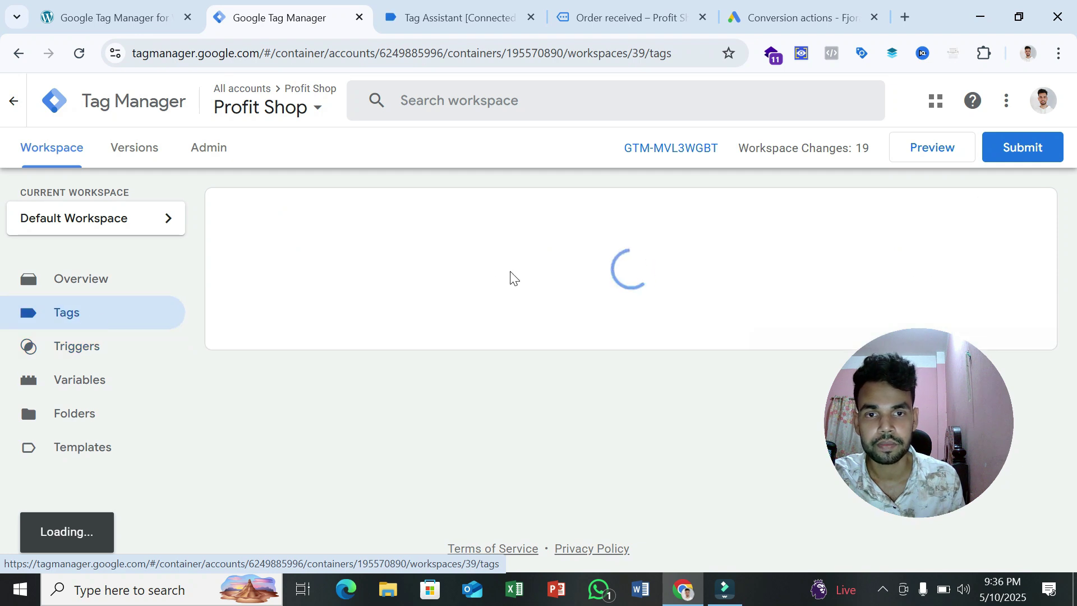
{"action": "left_click", "coordinate": [996, 216]}
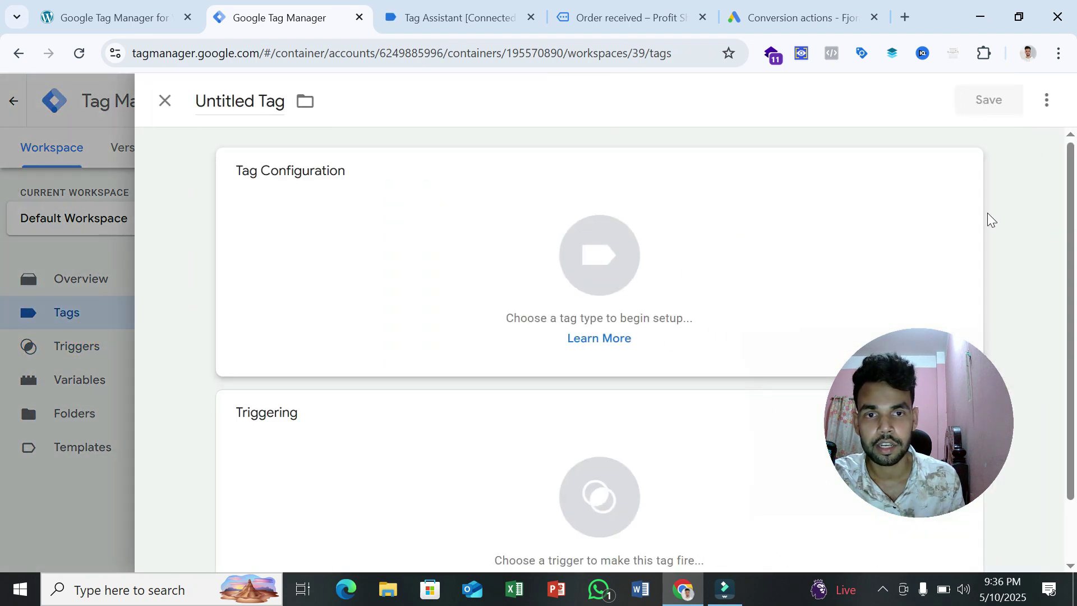
{"action": "left_click", "coordinate": [632, 219]}
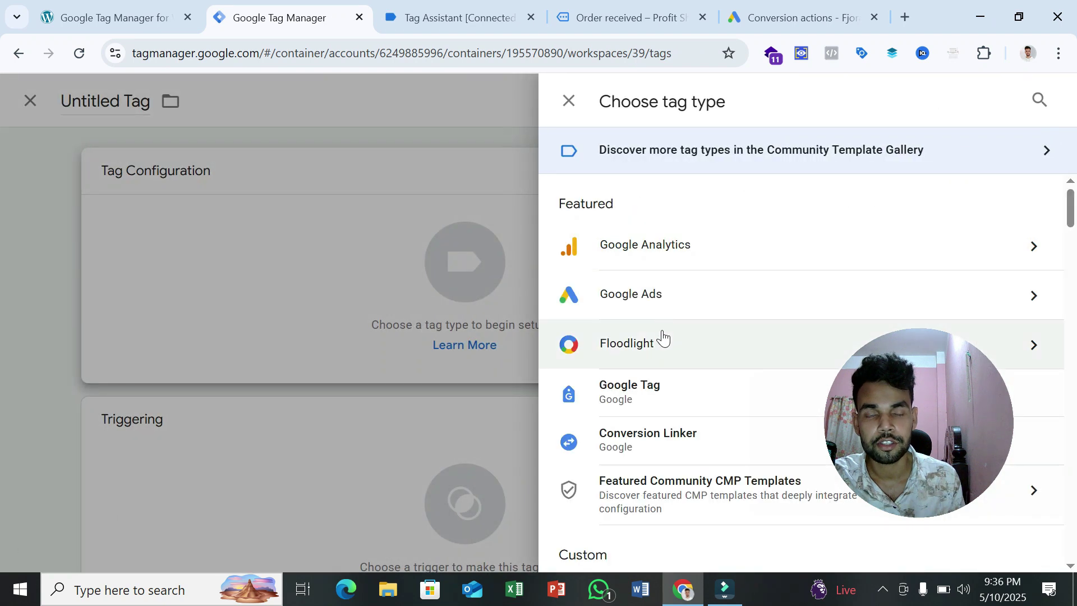
{"action": "left_click", "coordinate": [651, 309]}
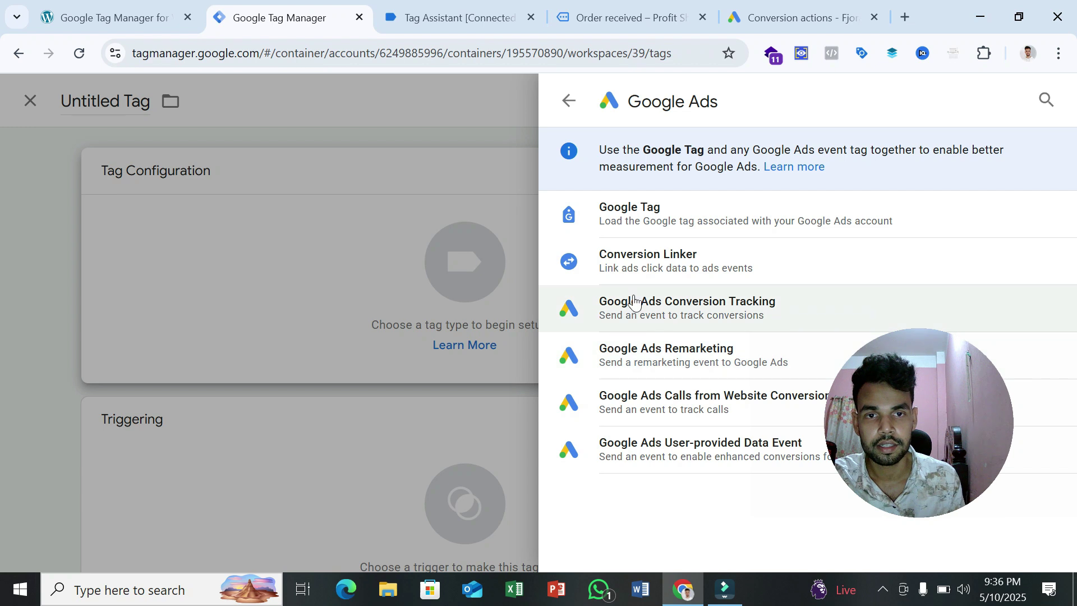
{"action": "left_click", "coordinate": [638, 264]}
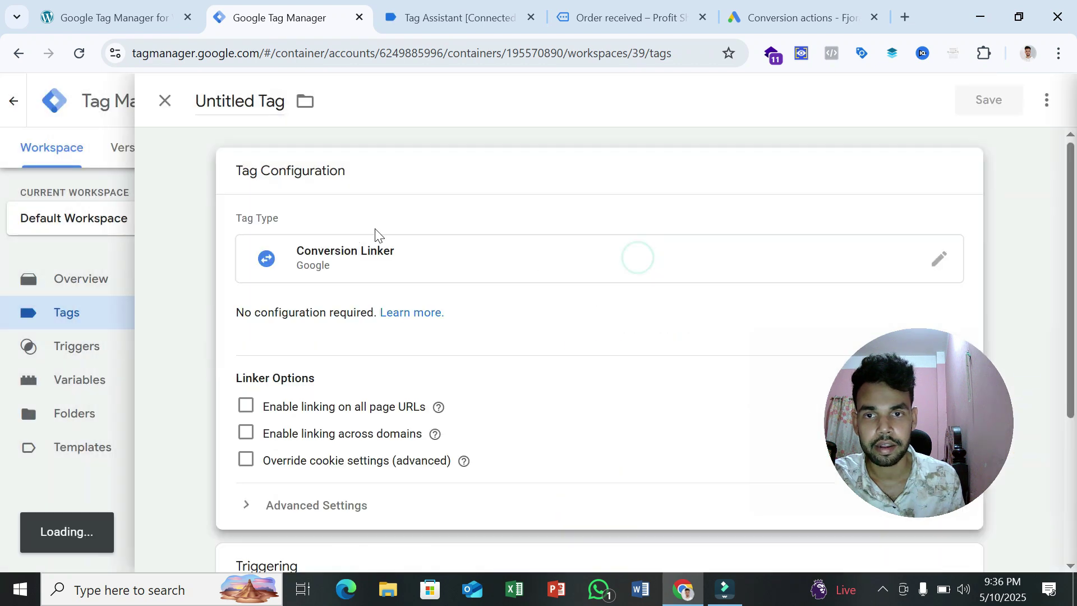
{"action": "scroll", "coordinate": [568, 364], "scroll_direction": "down", "scroll_amount": 3}
{"action": "left_click", "coordinate": [544, 413]}
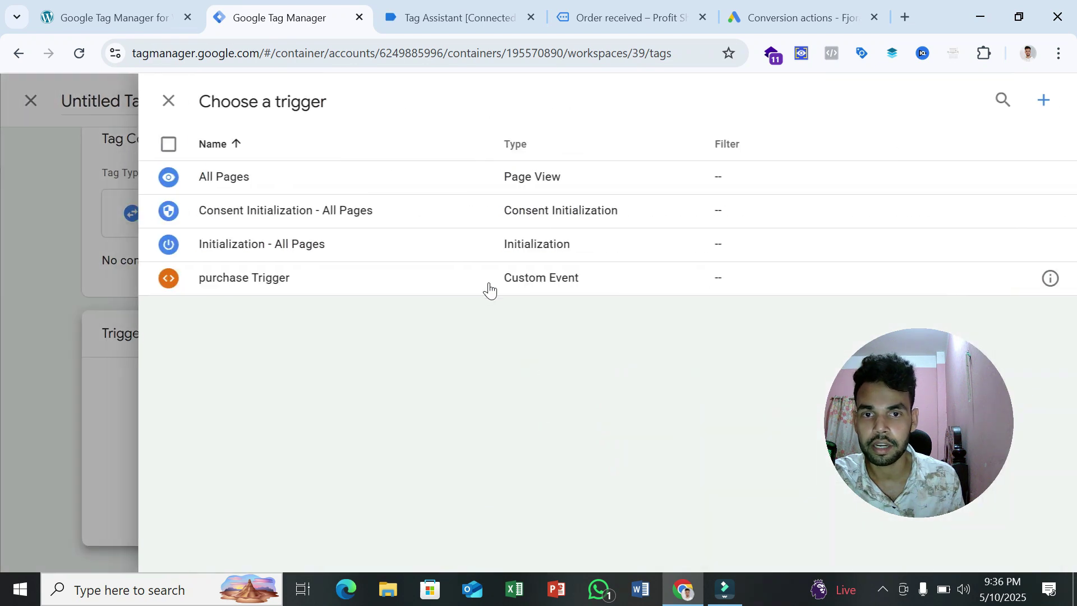
{"action": "left_click", "coordinate": [338, 174]}
{"action": "left_click", "coordinate": [988, 99]}
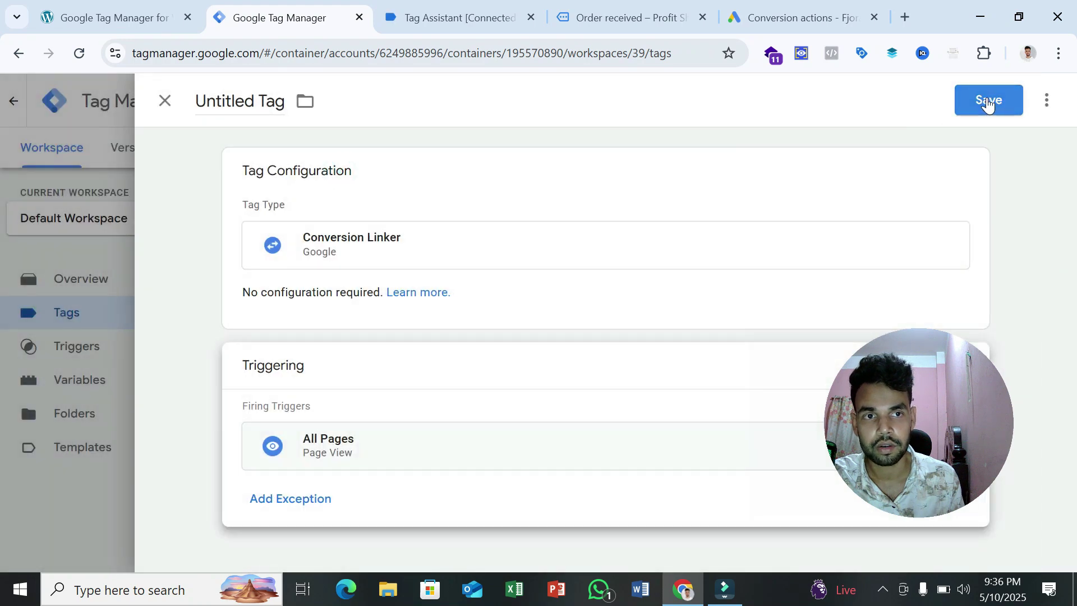
{"action": "left_click", "coordinate": [703, 341]}
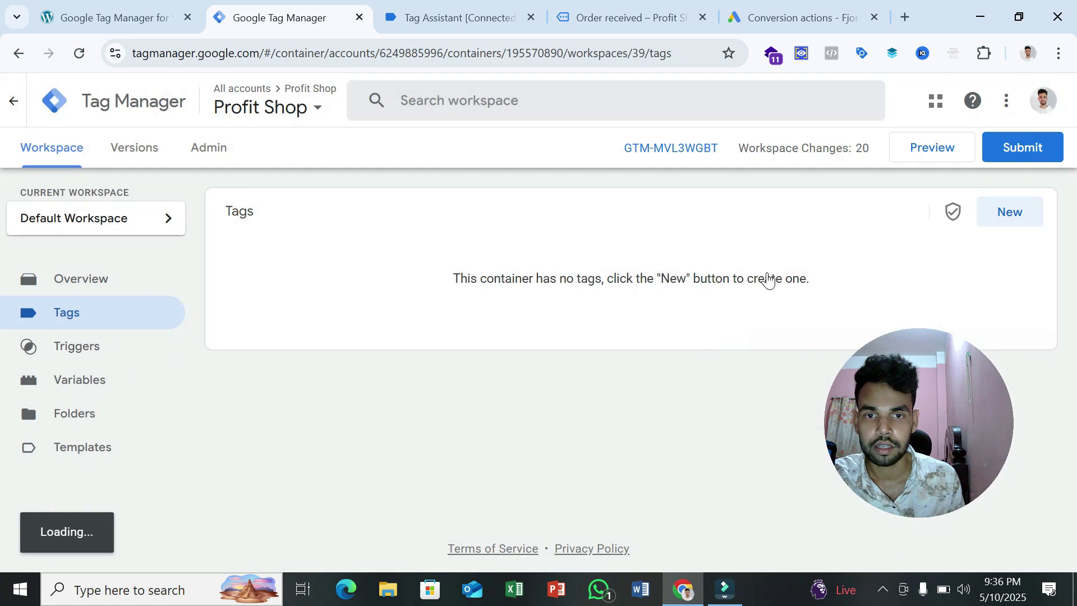
{"action": "left_click", "coordinate": [1007, 213]}
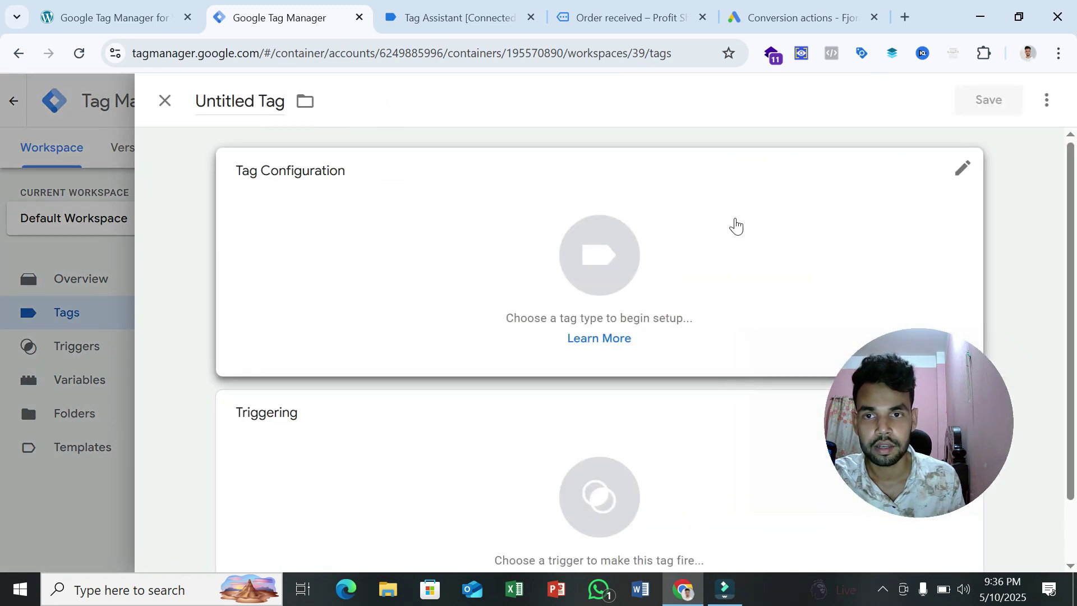
Set the new tag's type to Google Ads Conversion Tracking
{"action": "left_click", "coordinate": [733, 228]}
{"action": "left_click", "coordinate": [684, 293]}
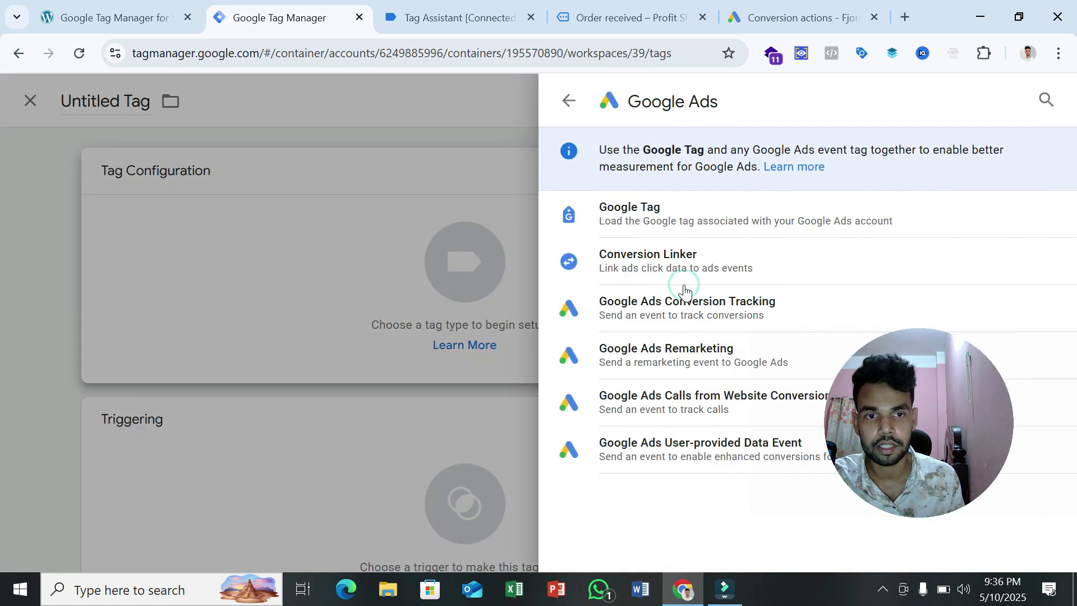
{"action": "left_click", "coordinate": [808, 308]}
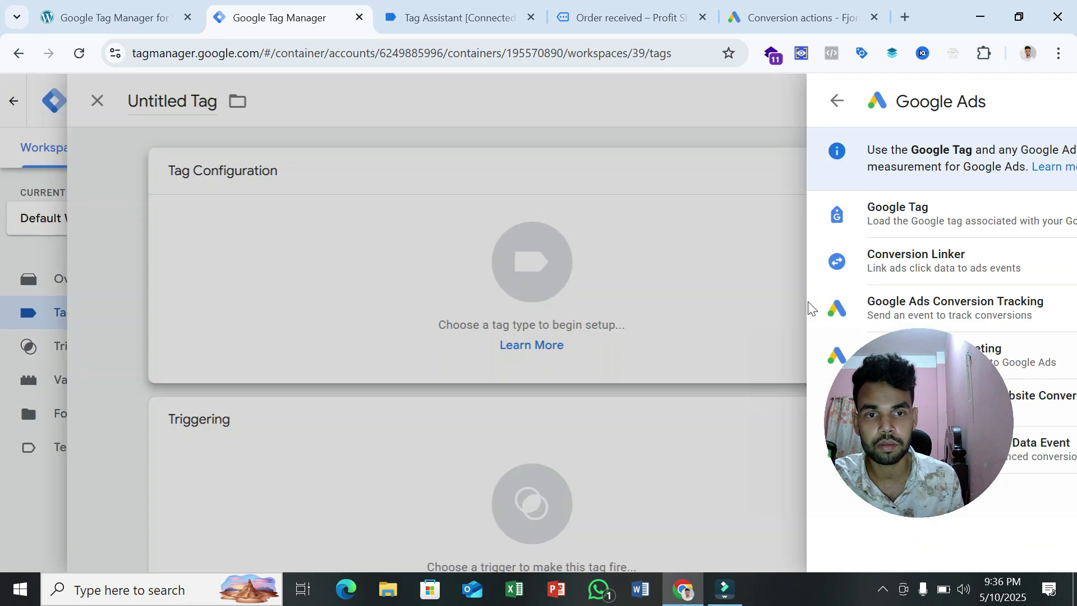
{"action": "scroll", "coordinate": [365, 280], "scroll_direction": "down", "scroll_amount": 1}
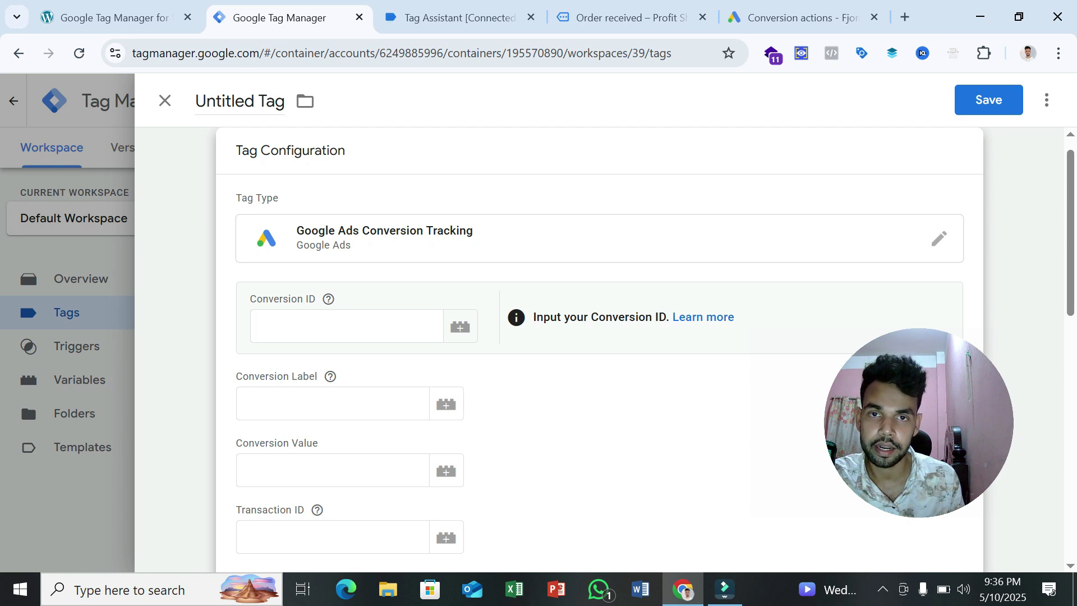
In Google Ads, show the Purchase [GTM] conversion's Google Tag Manager setup instructions
{"action": "left_click", "coordinate": [787, 18]}
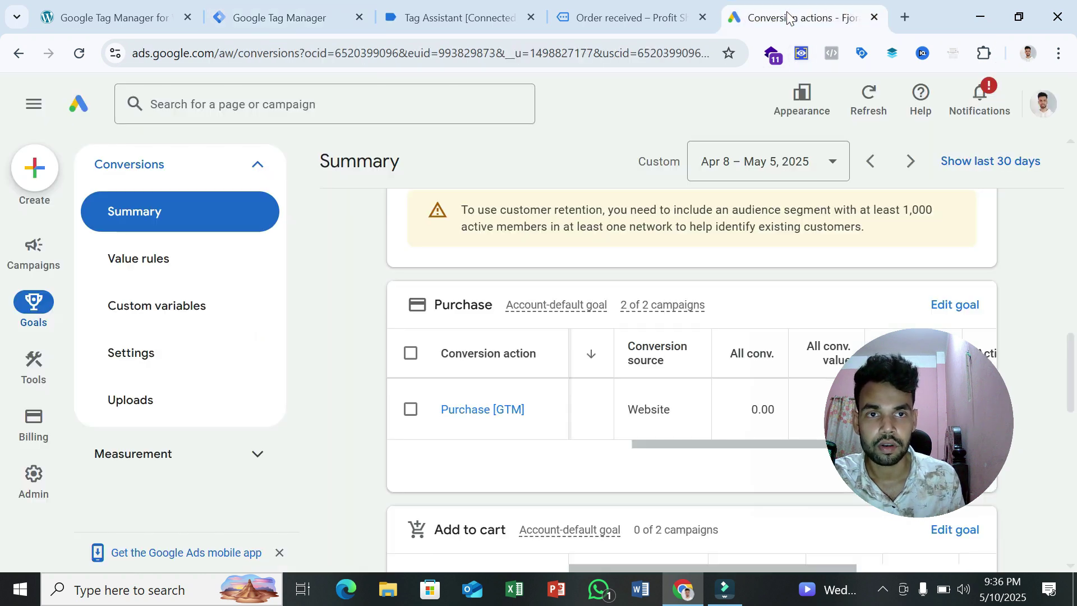
{"action": "left_click", "coordinate": [476, 415]}
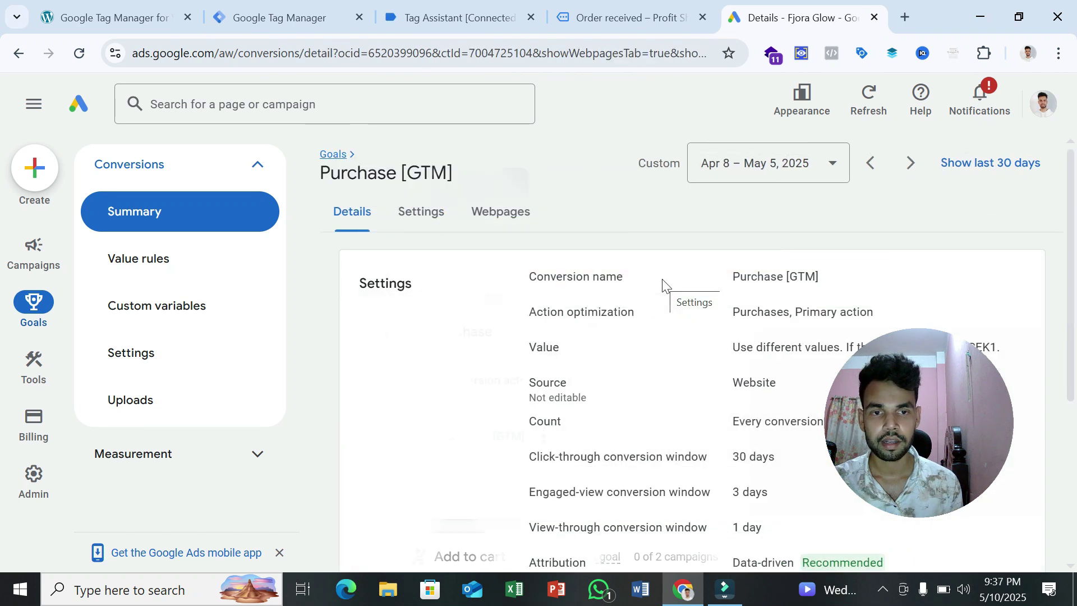
{"action": "scroll", "coordinate": [600, 284], "scroll_direction": "down", "scroll_amount": 5}
{"action": "left_click", "coordinate": [564, 470]}
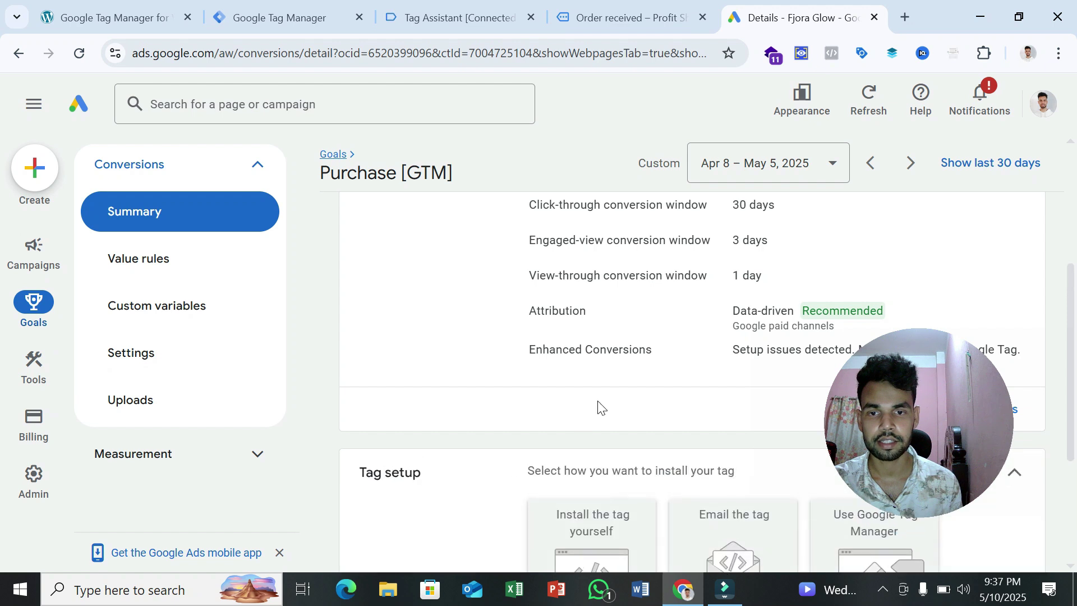
{"action": "scroll", "coordinate": [598, 406], "scroll_direction": "down", "scroll_amount": 3}
{"action": "left_click", "coordinate": [904, 306]}
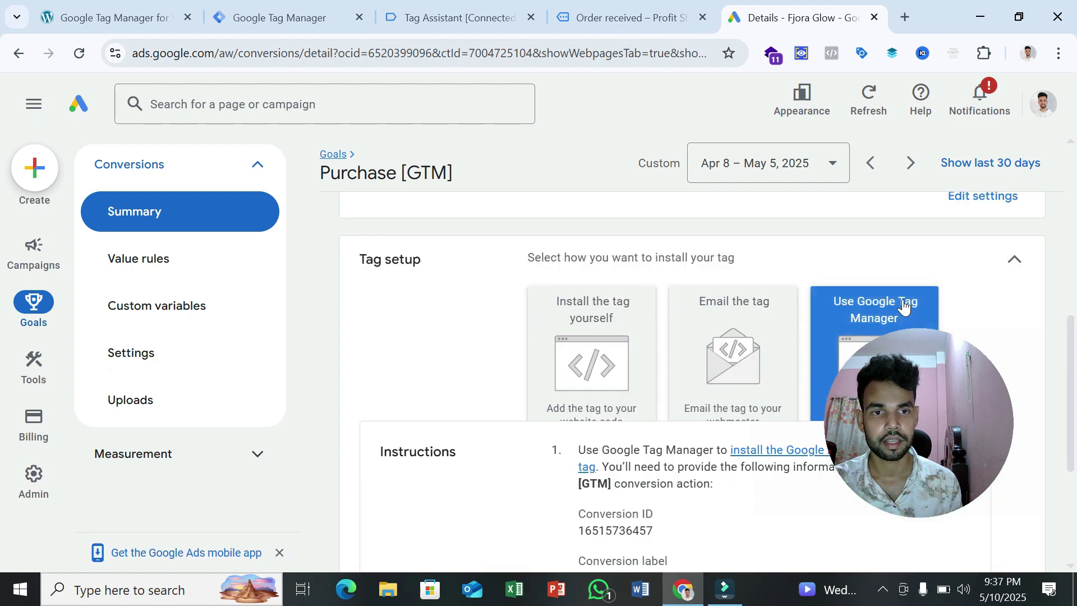
Copy the Purchase [GTM] conversion ID and return to the Tag Manager tag editor
{"action": "double_click", "coordinate": [645, 437]}
{"action": "right_click", "coordinate": [650, 438]}
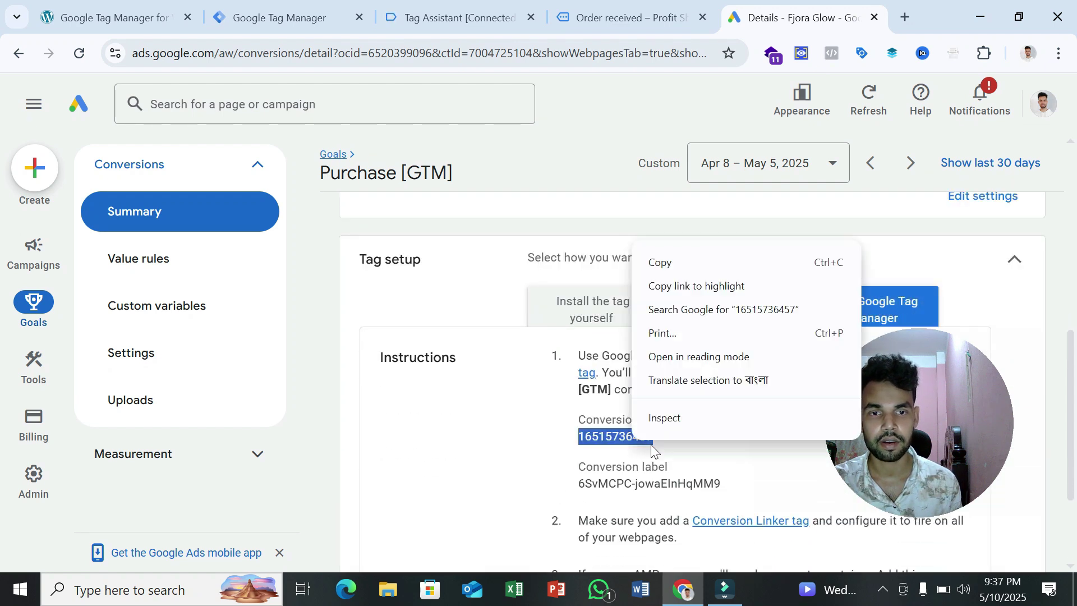
{"action": "left_click", "coordinate": [696, 260]}
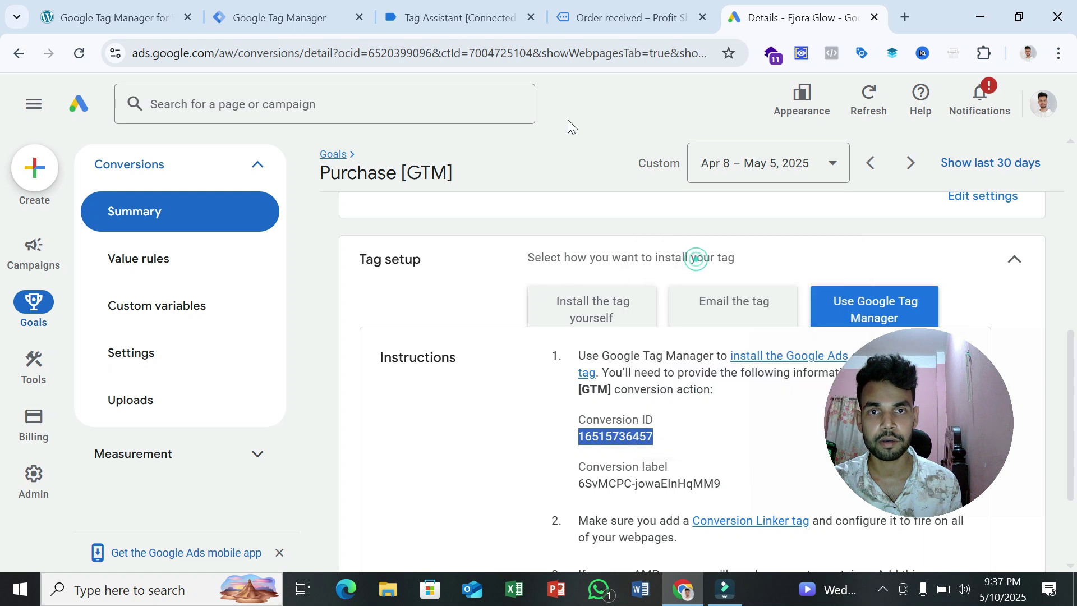
{"action": "left_click", "coordinate": [483, 2]}
{"action": "left_click", "coordinate": [290, 6]}
{"action": "left_click", "coordinate": [335, 338]}
{"action": "right_click", "coordinate": [335, 337]}
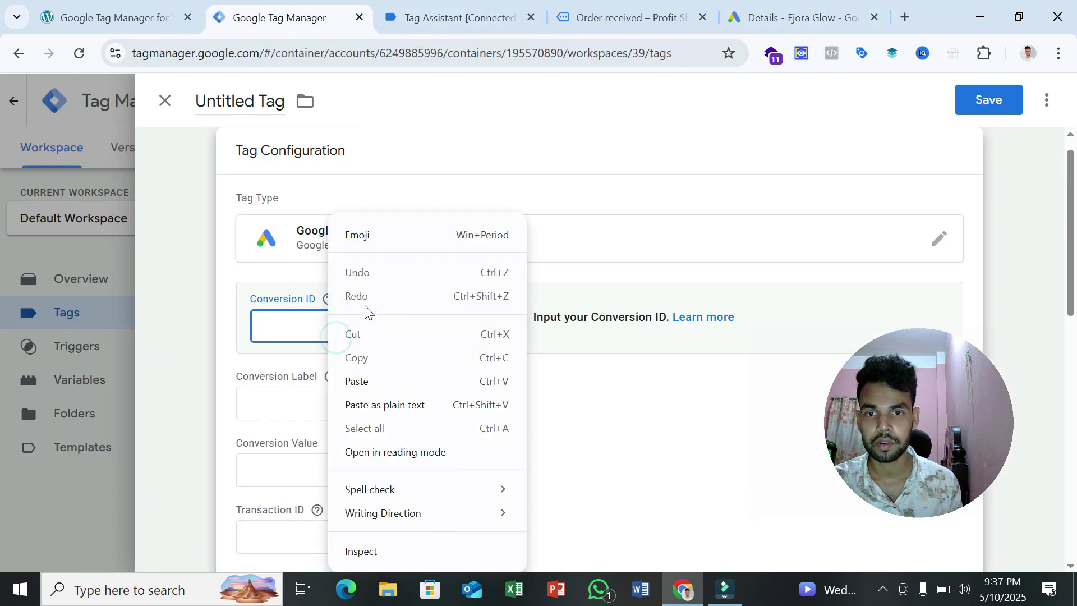
{"action": "left_click", "coordinate": [361, 382]}
{"action": "scroll", "coordinate": [379, 412], "scroll_direction": "down", "scroll_amount": 1}
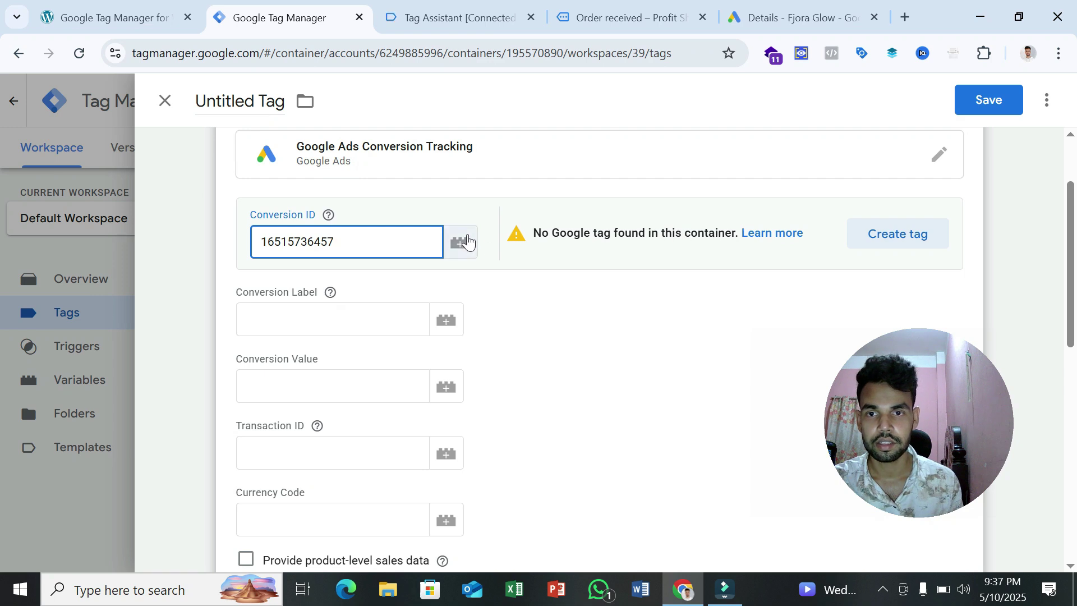
Create and save the missing Google tag for this Google Ads account
{"action": "left_click", "coordinate": [893, 236]}
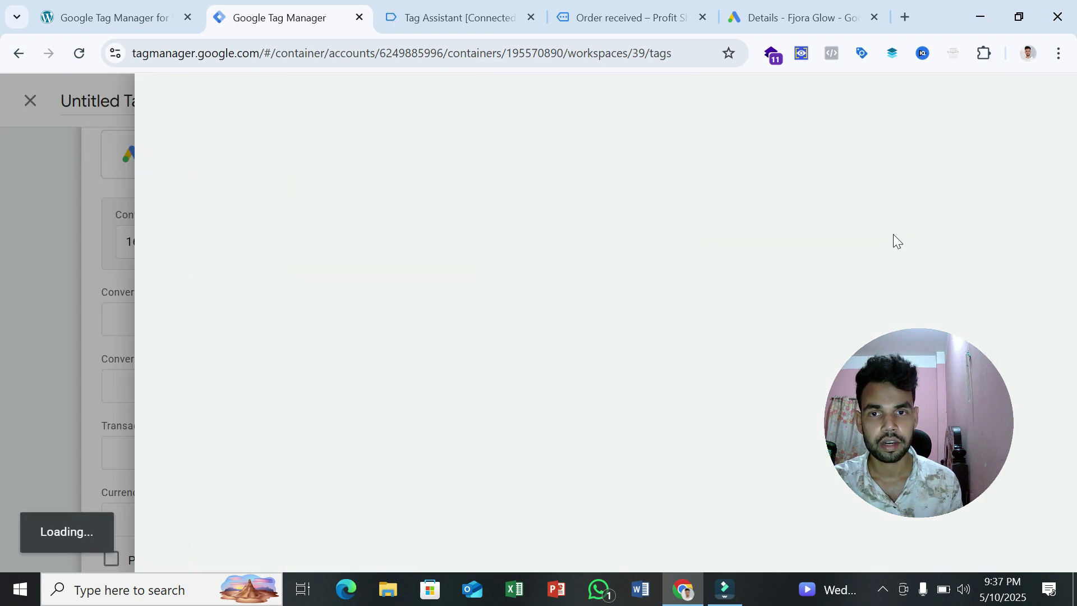
{"action": "scroll", "coordinate": [512, 341], "scroll_direction": "down", "scroll_amount": 2}
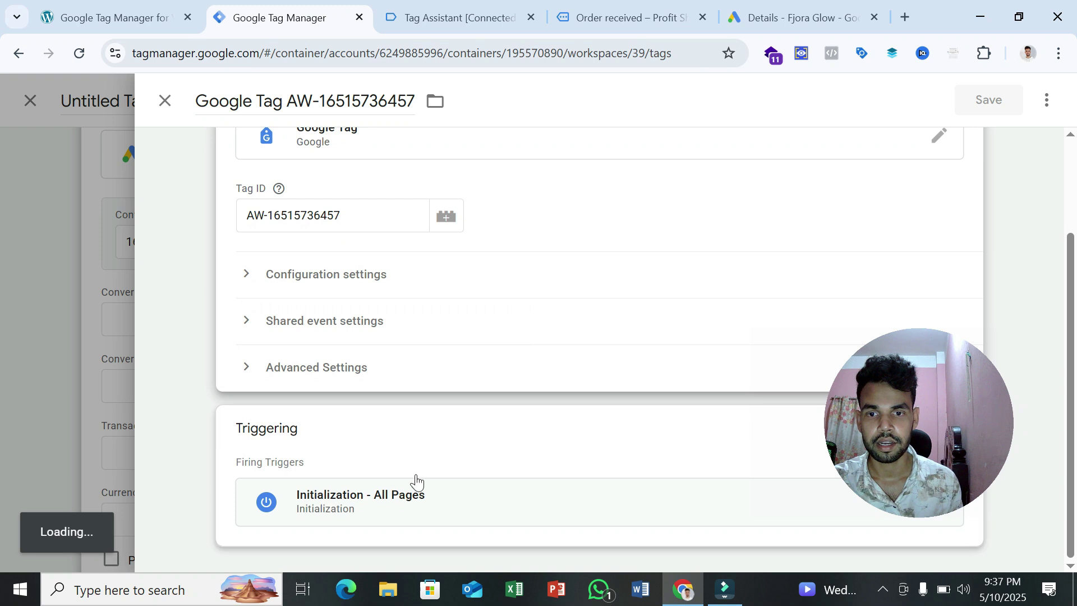
{"action": "scroll", "coordinate": [387, 432], "scroll_direction": "up", "scroll_amount": 2}
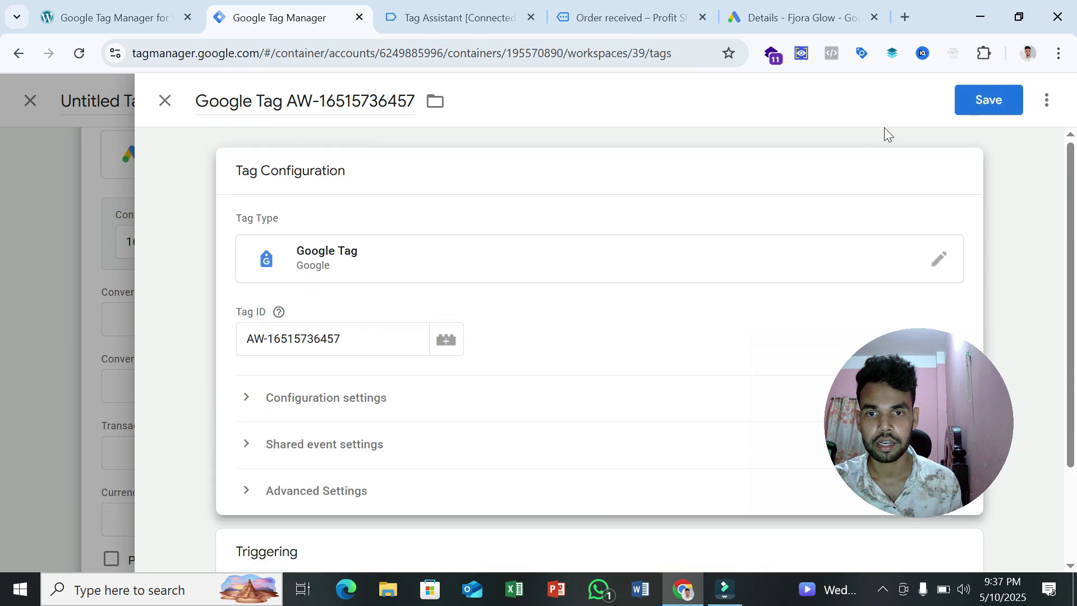
{"action": "left_click", "coordinate": [1022, 108]}
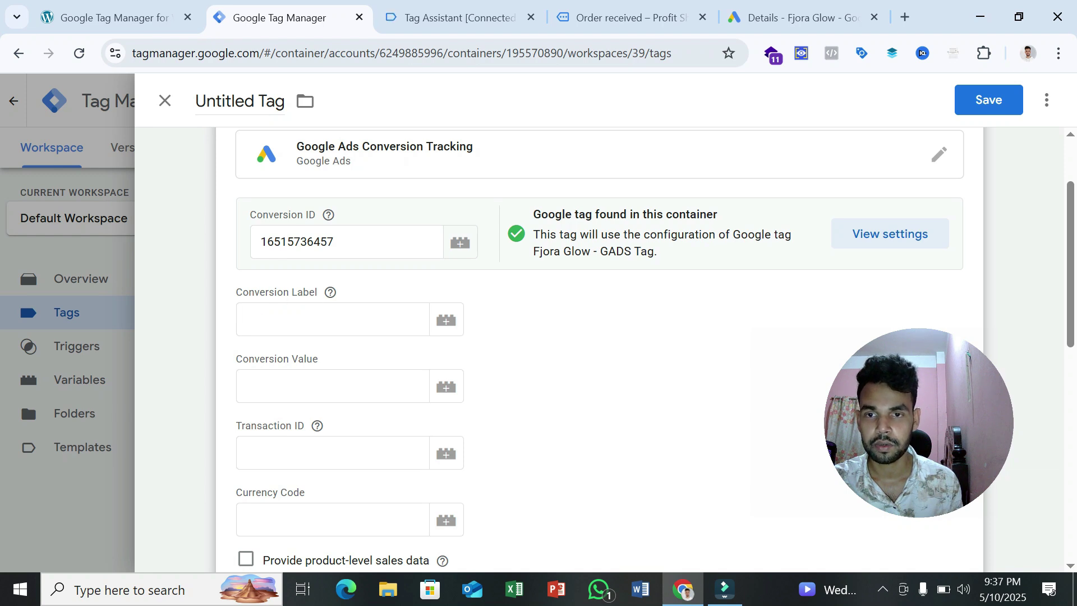
Copy the Purchase [GTM] conversion label from Google Ads and return to Tag Manager
{"action": "left_click", "coordinate": [772, 6]}
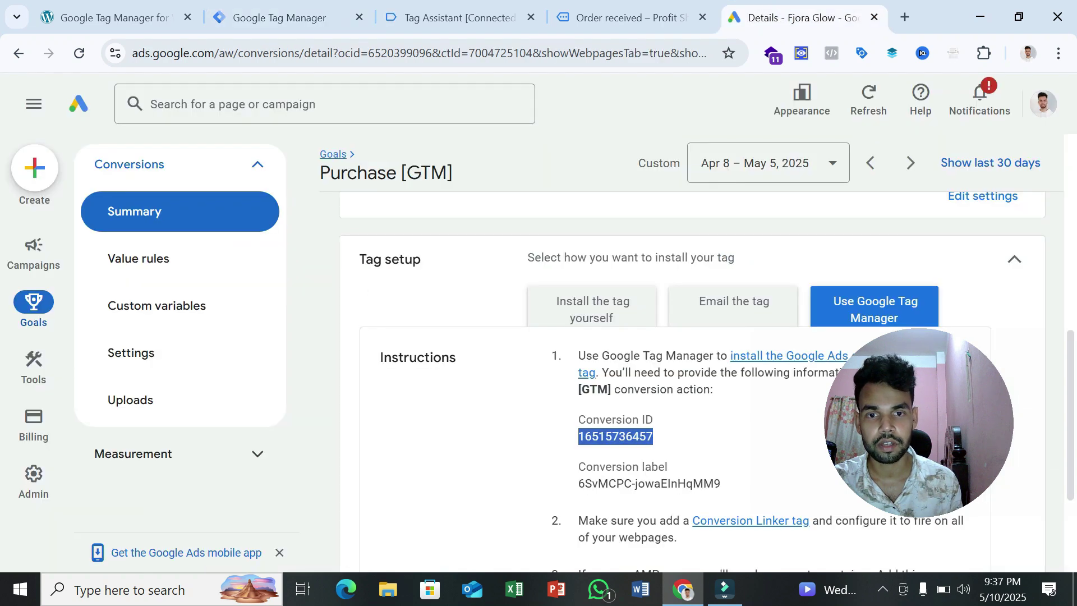
{"action": "scroll", "coordinate": [599, 420], "scroll_direction": "down", "scroll_amount": 1}
{"action": "left_click_drag", "start_coordinate": [578, 402], "coordinate": [721, 401]}
{"action": "right_click", "coordinate": [697, 402]}
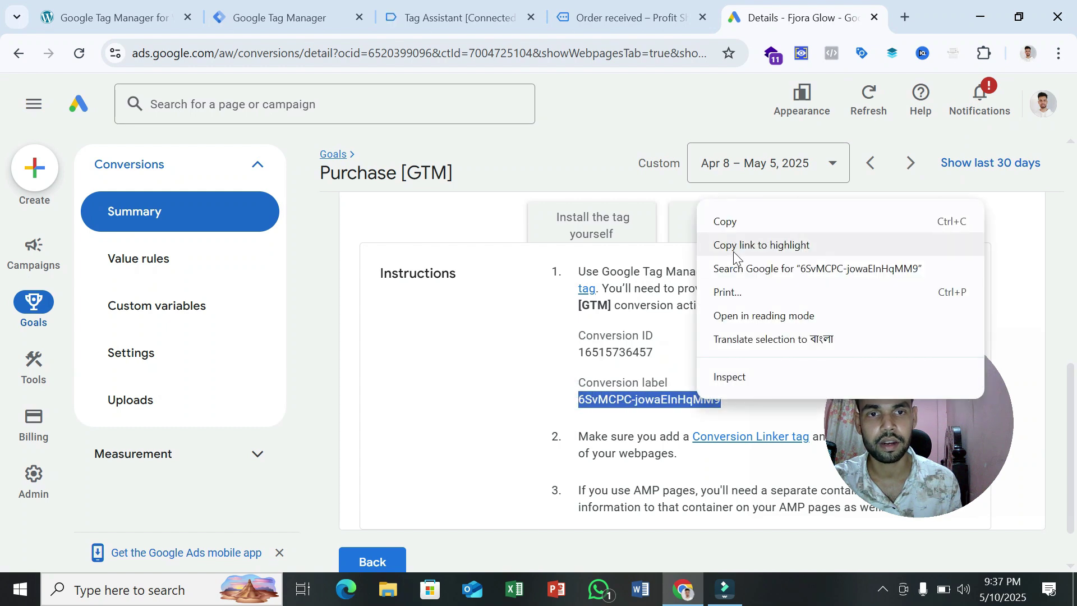
{"action": "left_click", "coordinate": [735, 221]}
{"action": "left_click", "coordinate": [331, 7]}
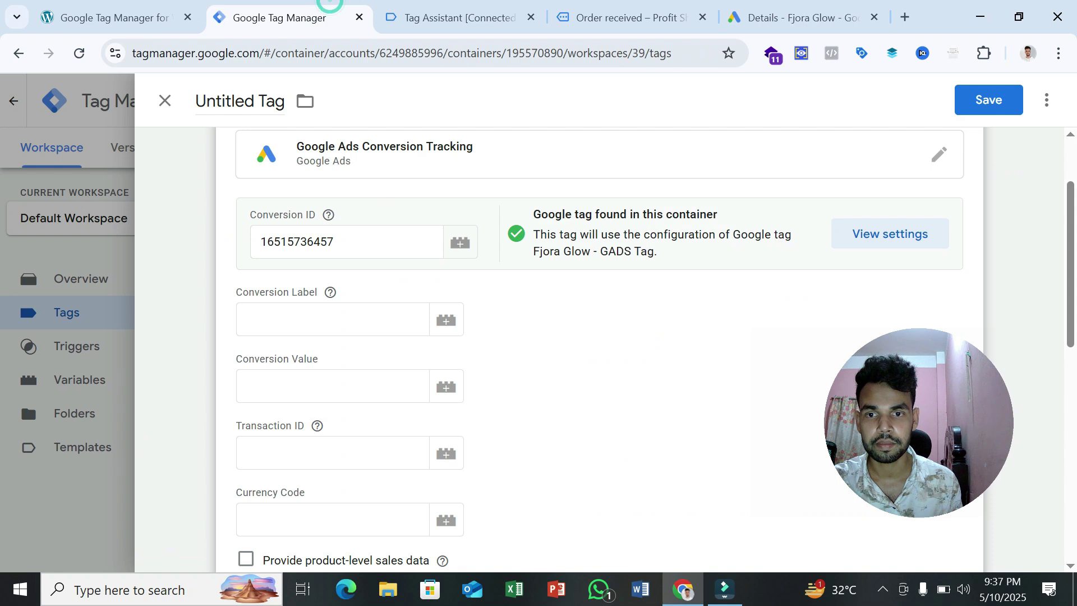
Paste Conversion Label 6SvMCPC-jowaElnHqMM9, then open the variable picker for Conversion Value
{"action": "left_click", "coordinate": [334, 310]}
{"action": "right_click", "coordinate": [342, 312]}
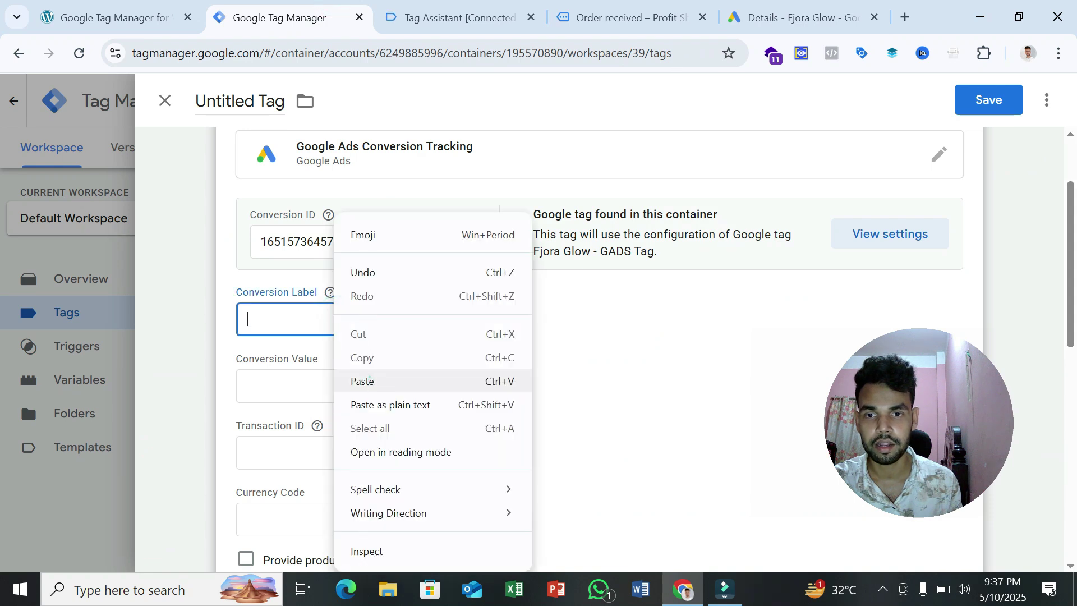
{"action": "left_click", "coordinate": [369, 376]}
{"action": "scroll", "coordinate": [284, 348], "scroll_direction": "down", "scroll_amount": 1}
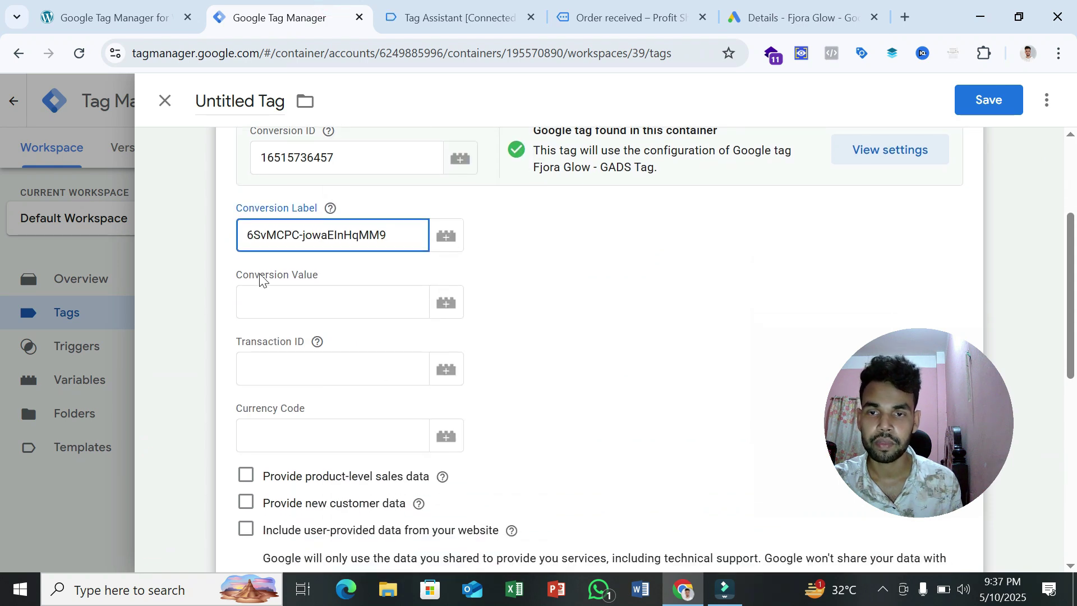
{"action": "left_click", "coordinate": [317, 340]}
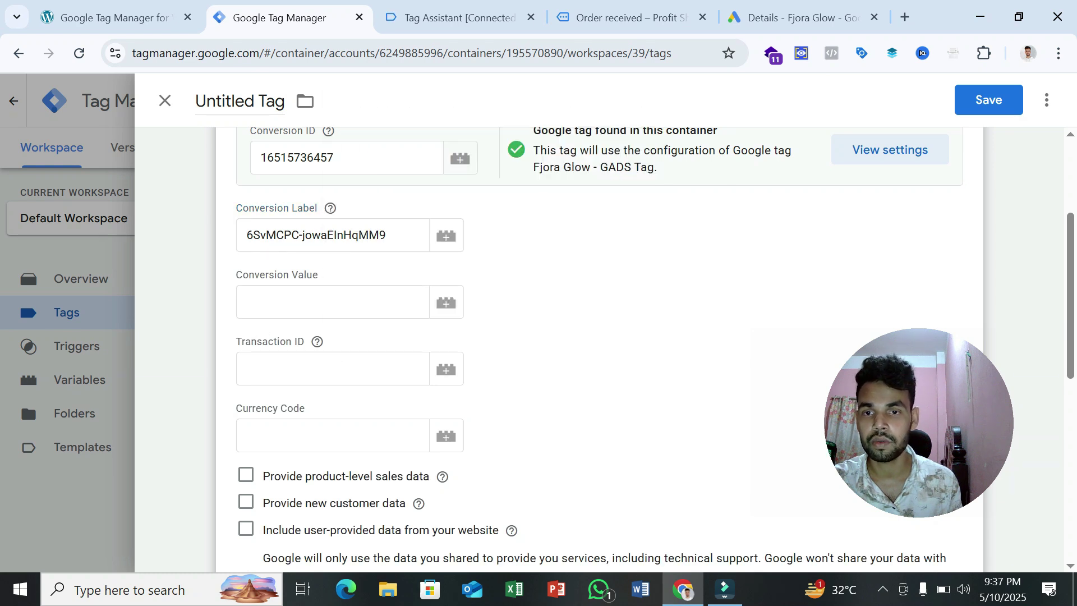
{"action": "left_click", "coordinate": [446, 302]}
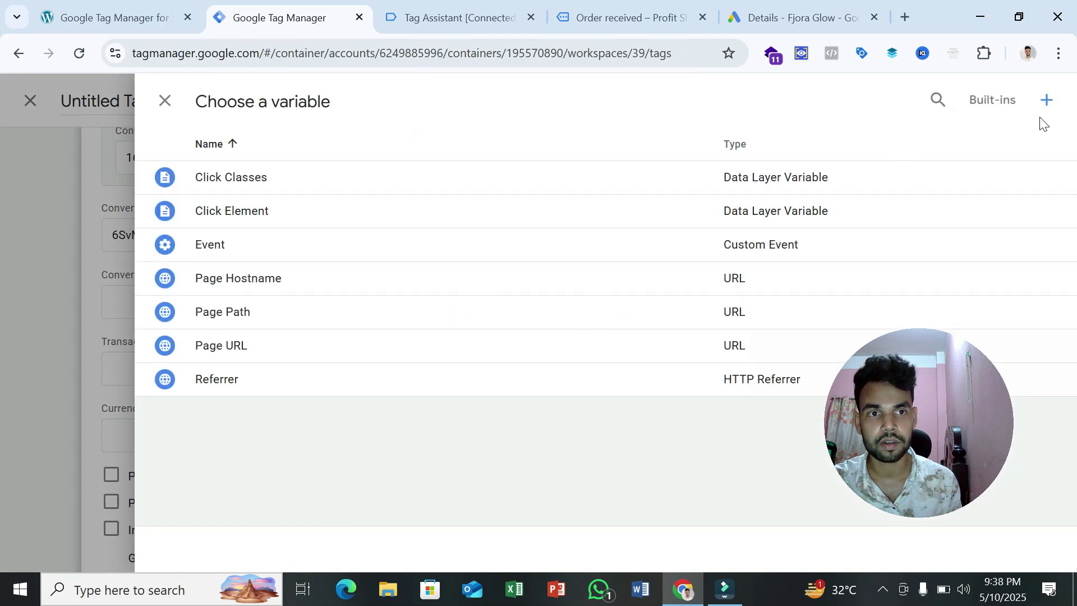
Start a new variable of type Data Layer Variable
{"action": "left_click", "coordinate": [1047, 101]}
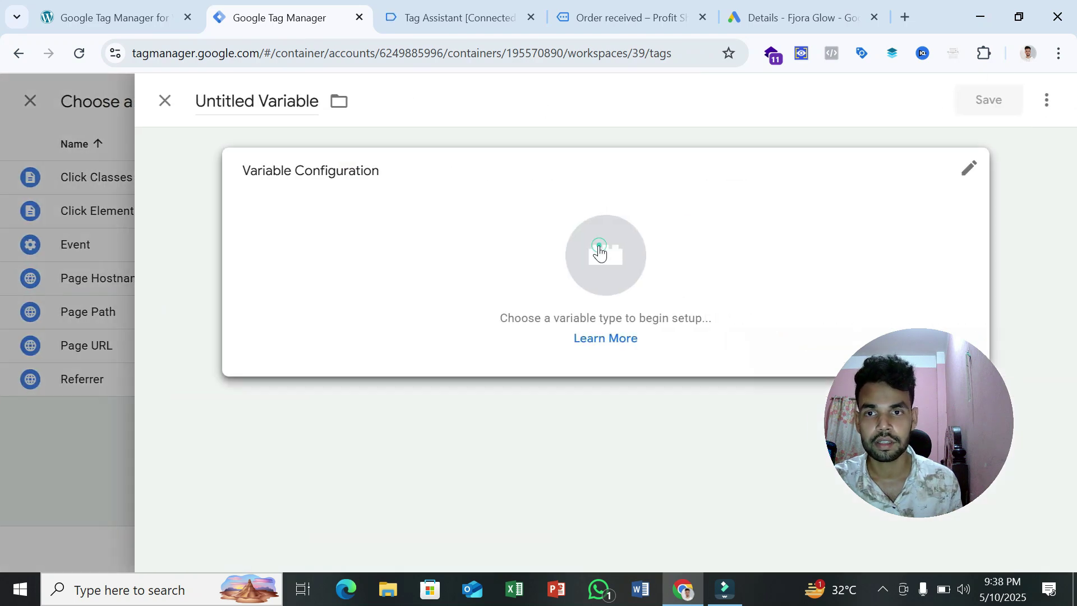
{"action": "left_click", "coordinate": [599, 250]}
{"action": "scroll", "coordinate": [645, 382], "scroll_direction": "down", "scroll_amount": 4}
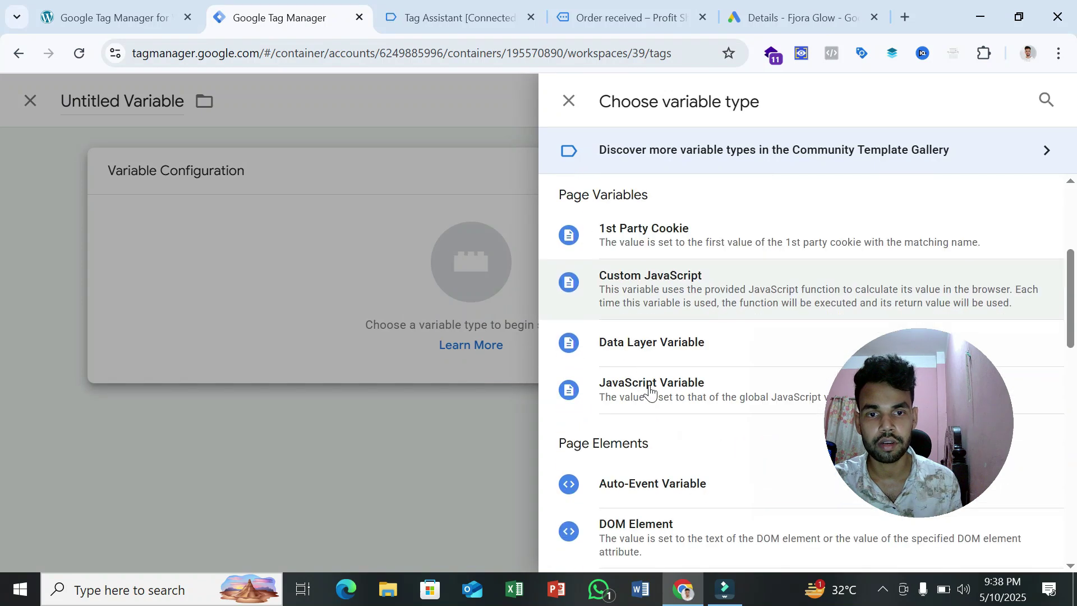
{"action": "left_click", "coordinate": [661, 343]}
{"action": "left_click", "coordinate": [335, 338]}
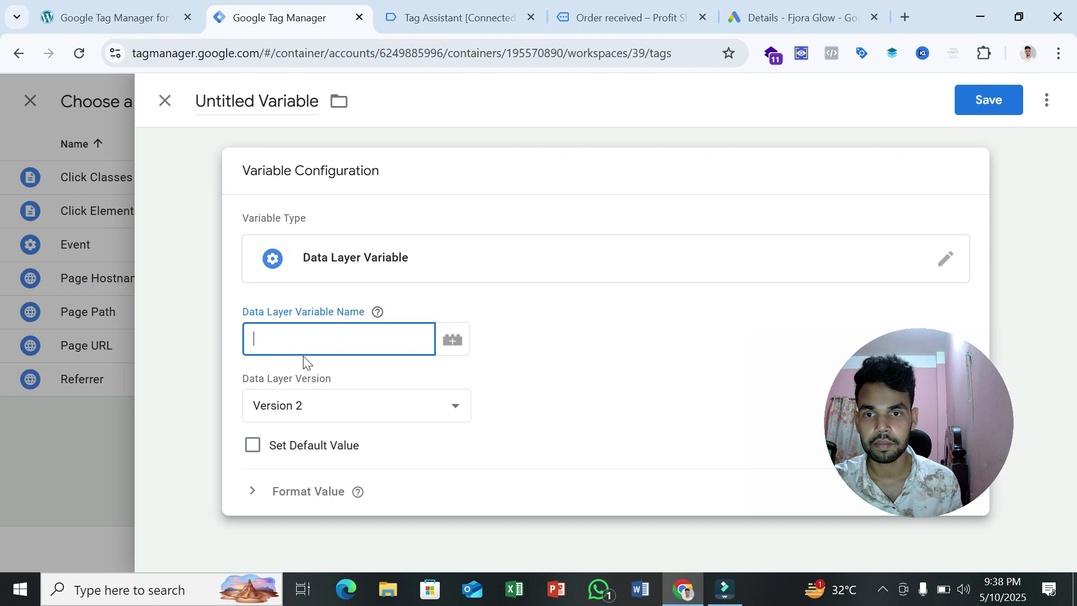
Fill the Data Layer Variable Name with 'ecommerce' copied from Tag Assistant's purchase data layer
{"action": "left_click", "coordinate": [490, 4]}
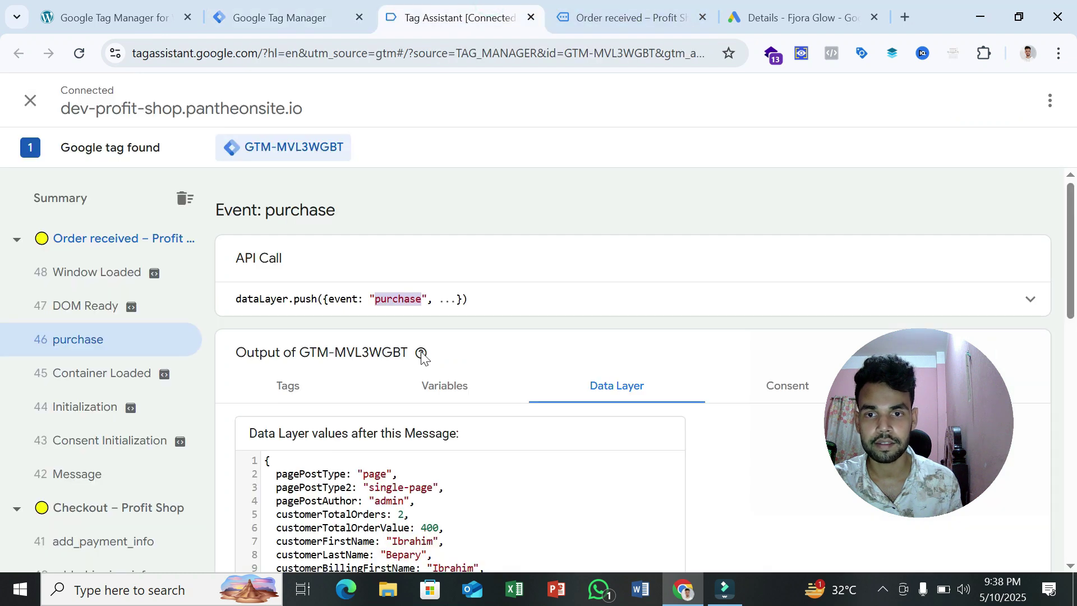
{"action": "scroll", "coordinate": [443, 359], "scroll_direction": "down", "scroll_amount": 7}
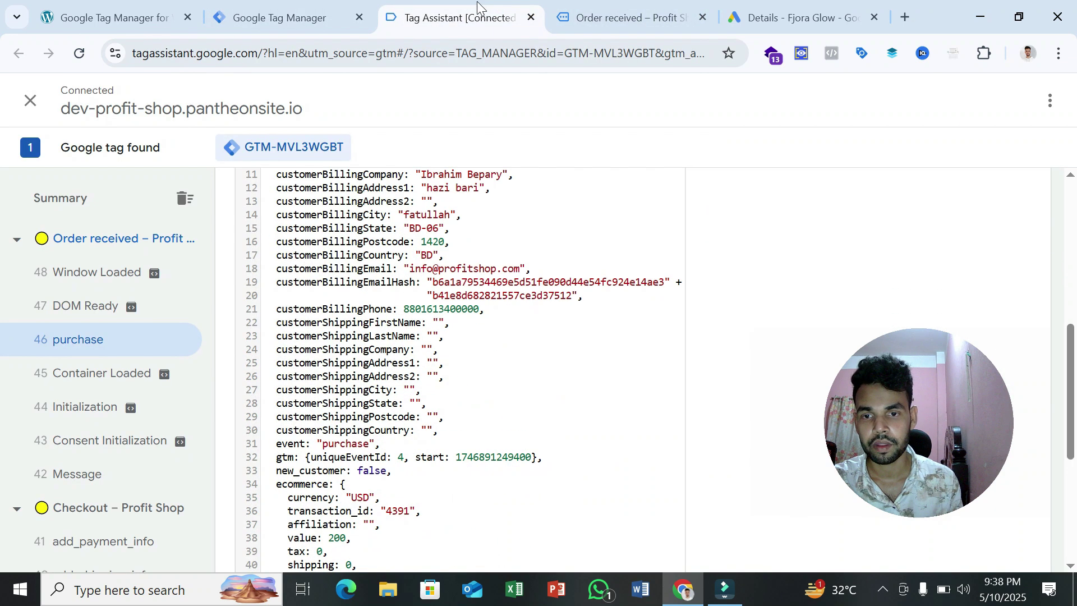
{"action": "scroll", "coordinate": [449, 364], "scroll_direction": "down", "scroll_amount": 5}
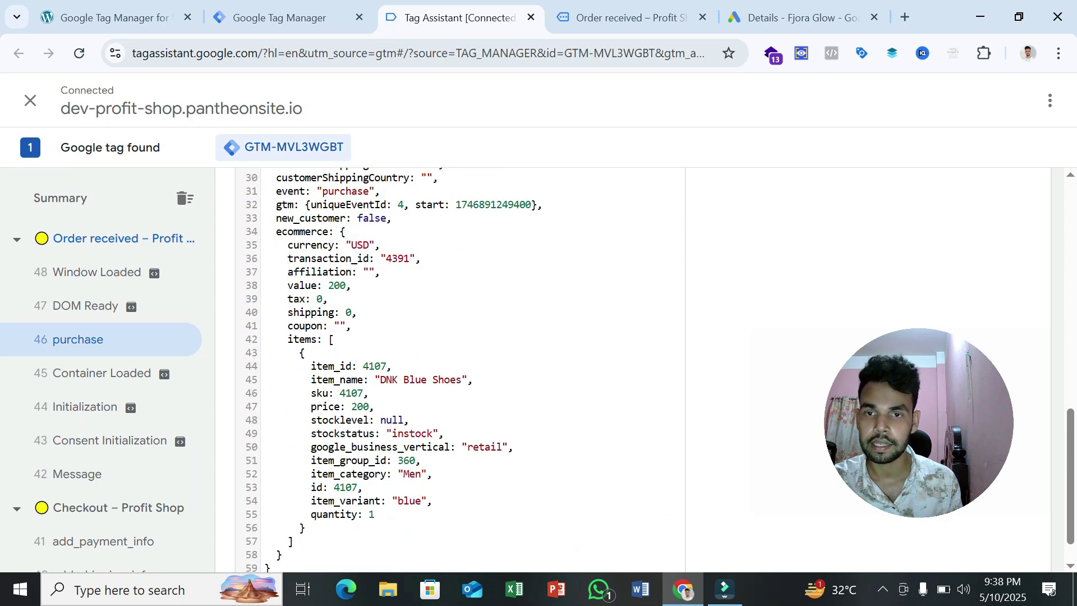
{"action": "right_click", "coordinate": [316, 231]}
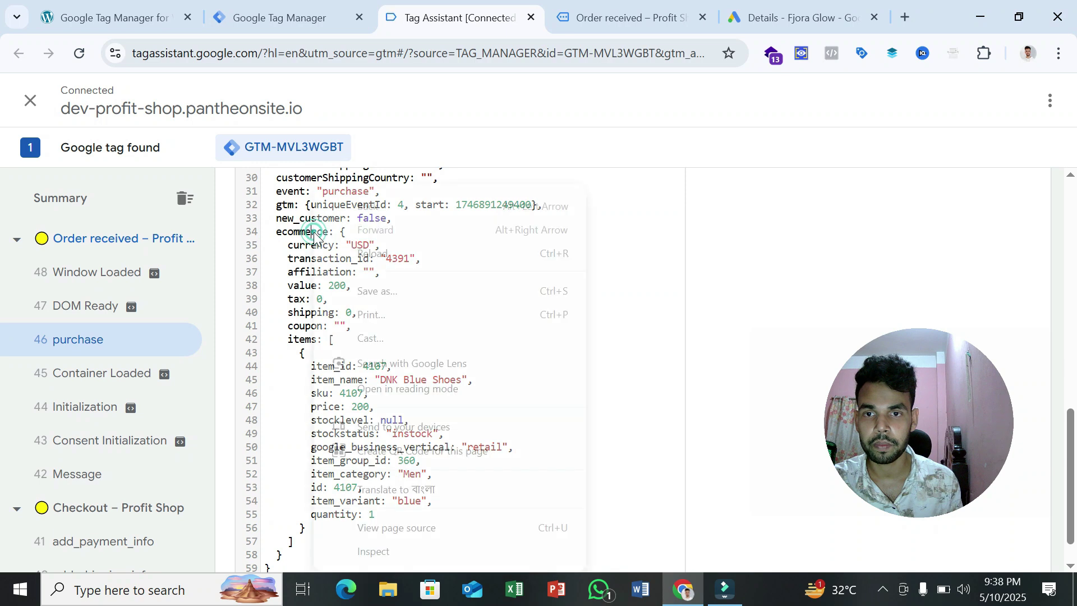
{"action": "left_click", "coordinate": [300, 235]}
{"action": "double_click", "coordinate": [301, 231]}
{"action": "right_click", "coordinate": [336, 257]}
{"action": "left_click", "coordinate": [337, 256]}
{"action": "left_click", "coordinate": [297, 22]}
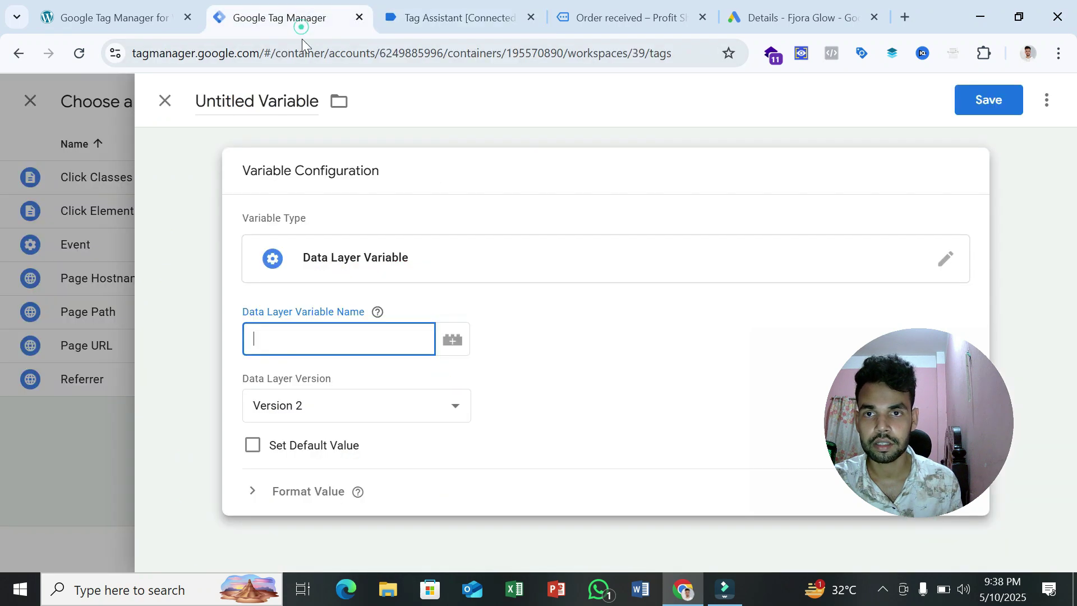
{"action": "right_click", "coordinate": [366, 335]}
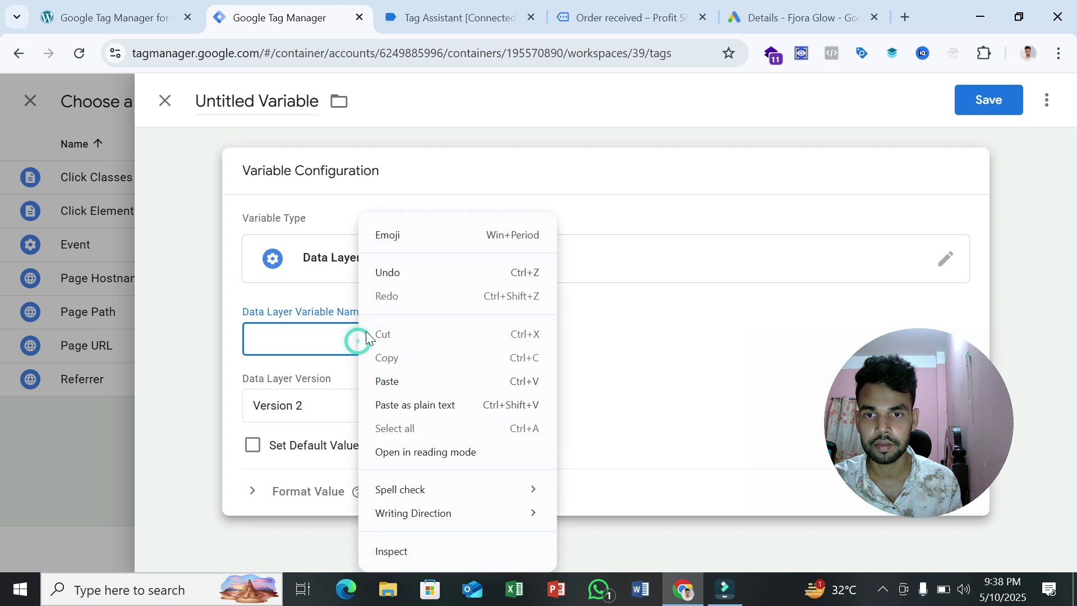
{"action": "left_click", "coordinate": [409, 381]}
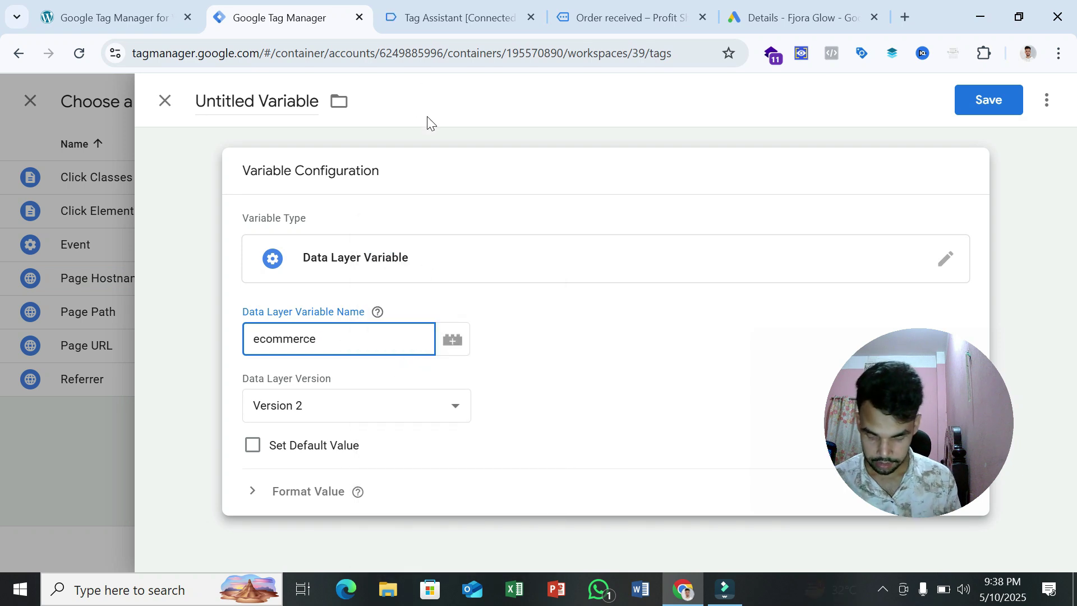
Complete the variable name as ecommerce.value using the value key from Tag Assistant
{"action": "left_click", "coordinate": [437, 19]}
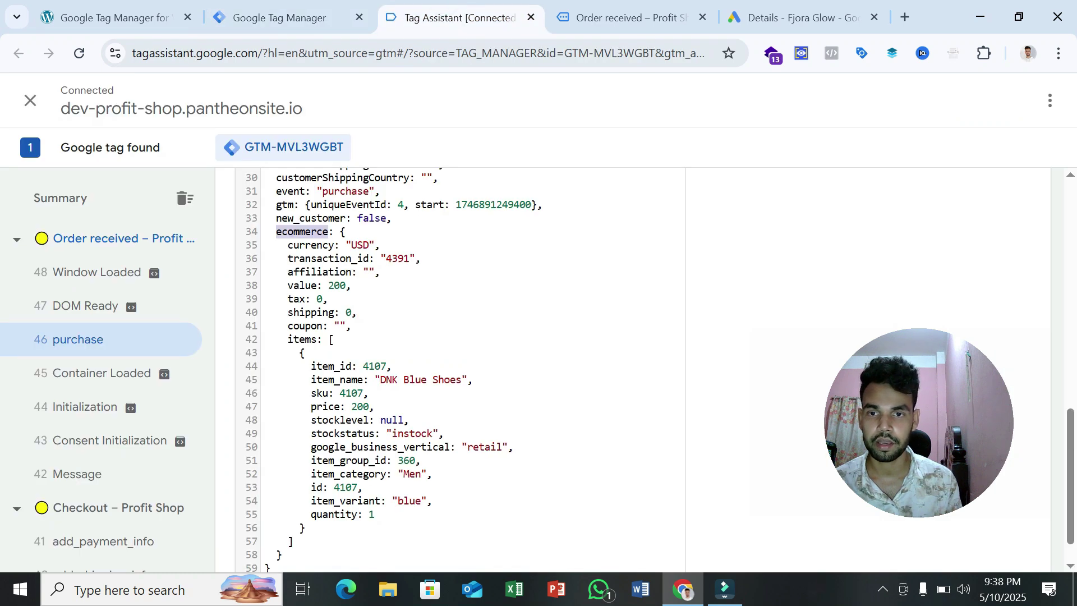
{"action": "double_click", "coordinate": [302, 286]}
{"action": "right_click", "coordinate": [305, 291]}
{"action": "left_click", "coordinate": [326, 308]}
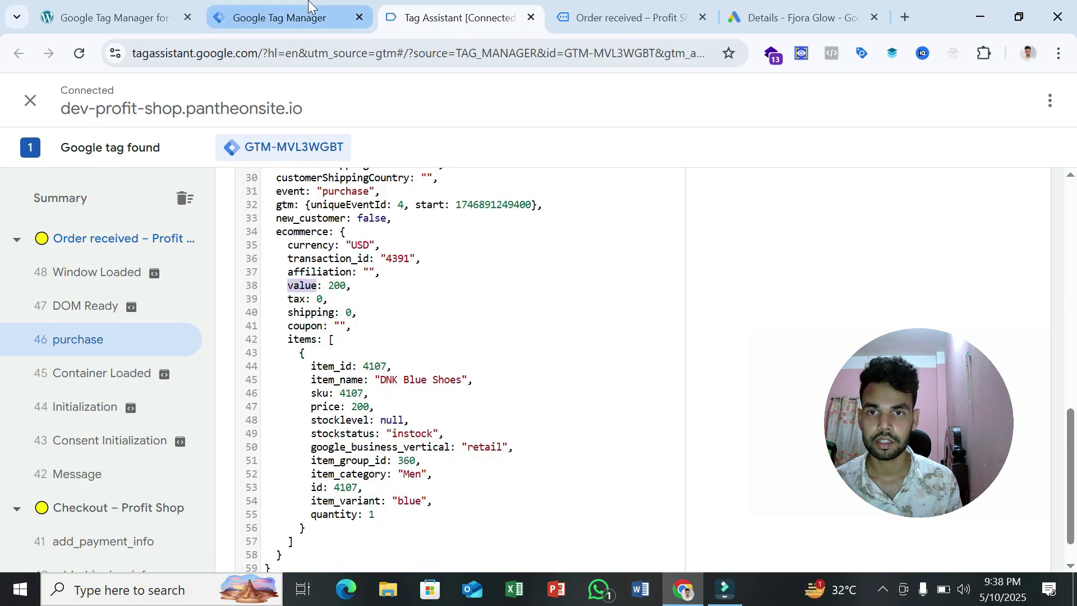
{"action": "left_click", "coordinate": [308, 7]}
{"action": "right_click", "coordinate": [352, 331]}
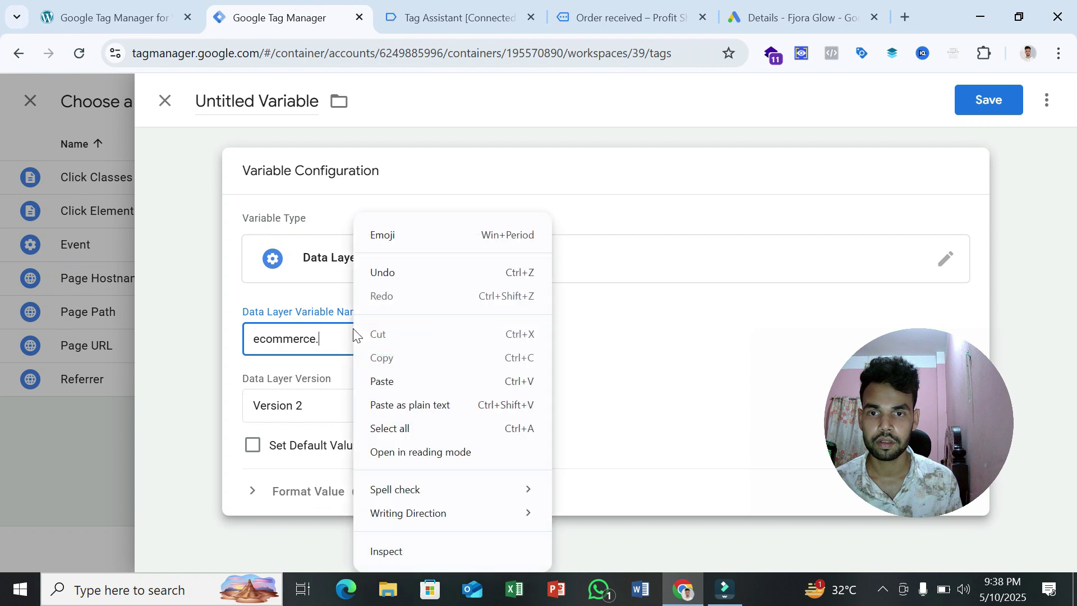
{"action": "left_click", "coordinate": [403, 382]}
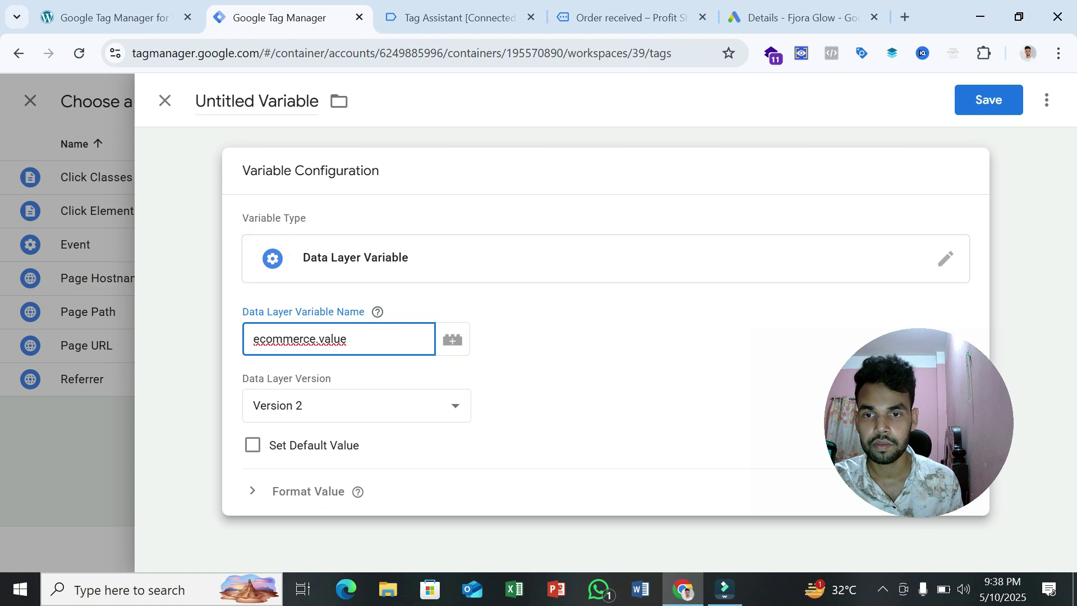
Save the variable under the name 'dl - value'
{"action": "left_click", "coordinate": [987, 100]}
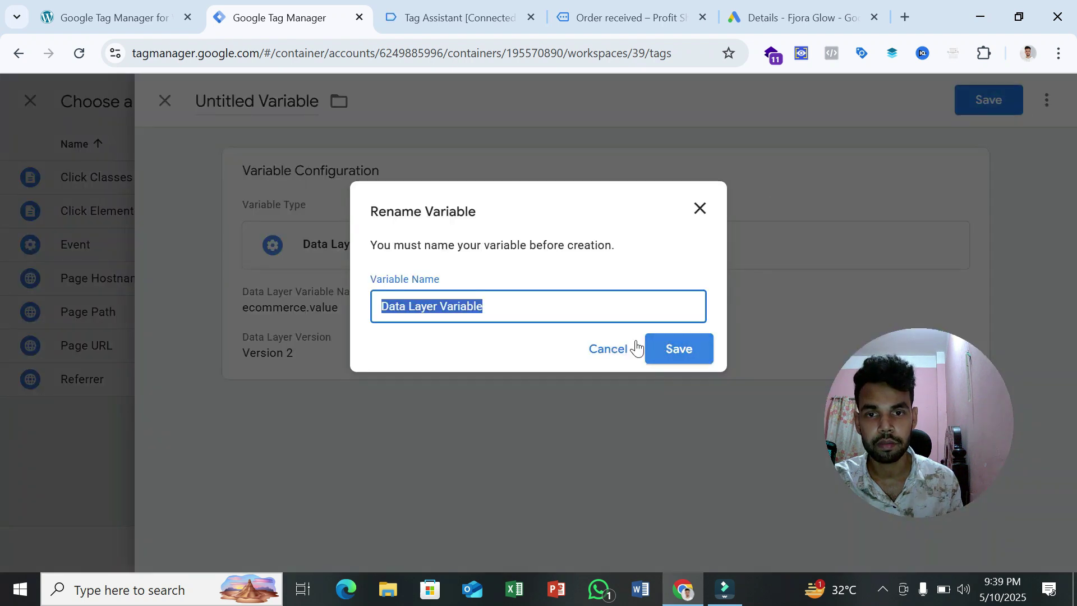
{"action": "key", "text": "BackSpace"}
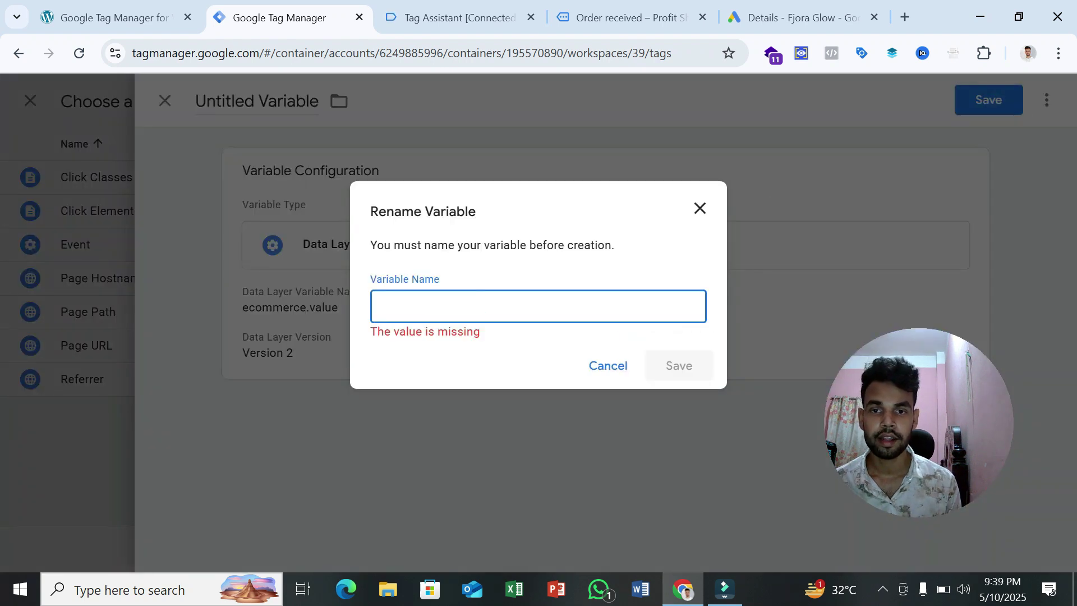
{"action": "type", "text": "dl "}
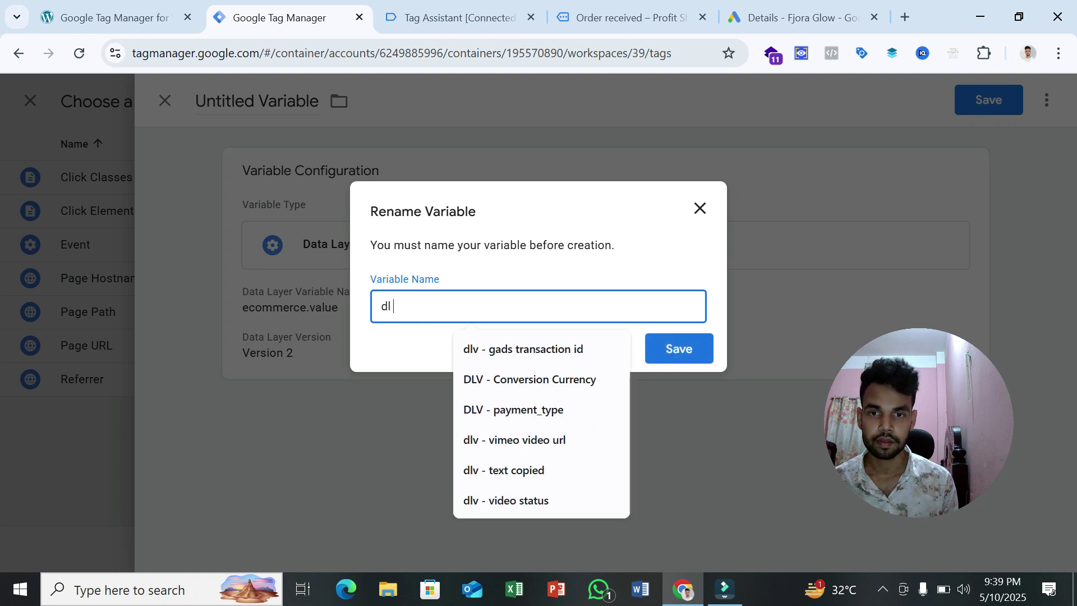
{"action": "type", "text": "- value"}
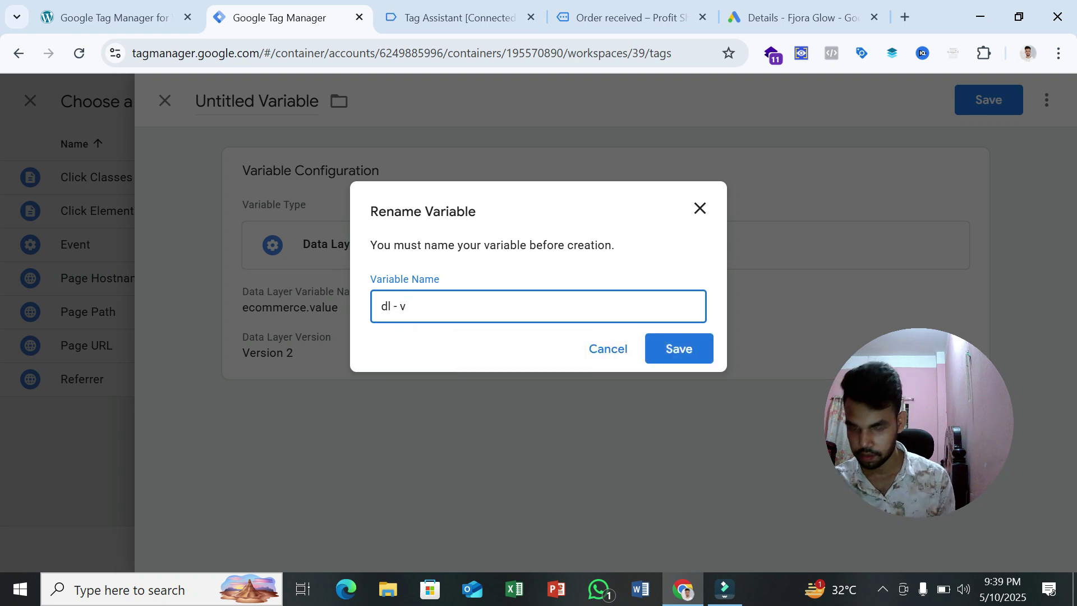
{"action": "left_click", "coordinate": [673, 348]}
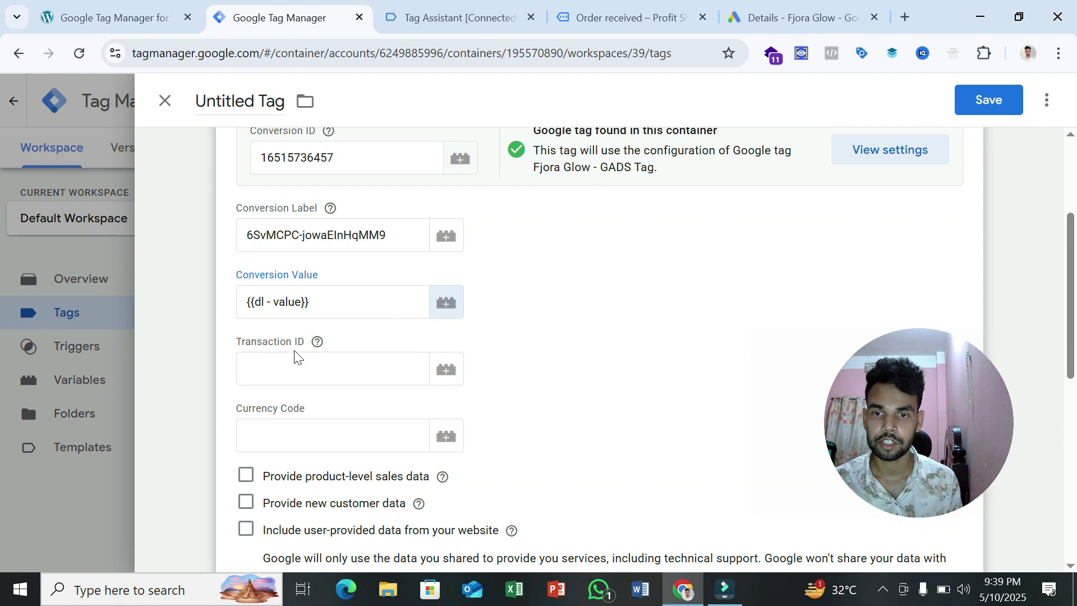
For the Transaction ID field, start a new Data Layer Variable
{"action": "left_click", "coordinate": [441, 375]}
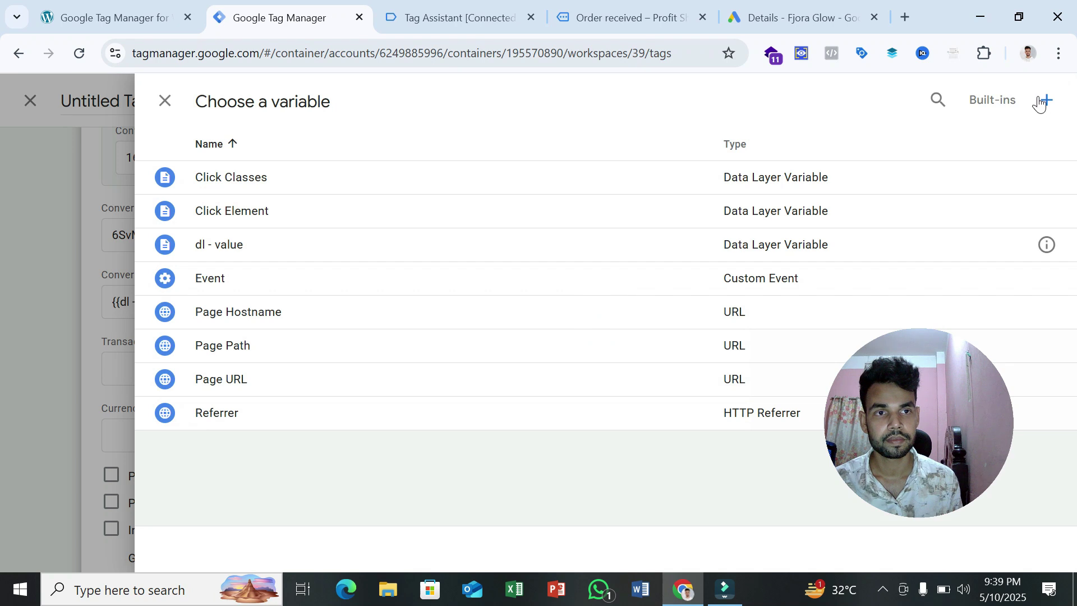
{"action": "left_click", "coordinate": [1040, 101]}
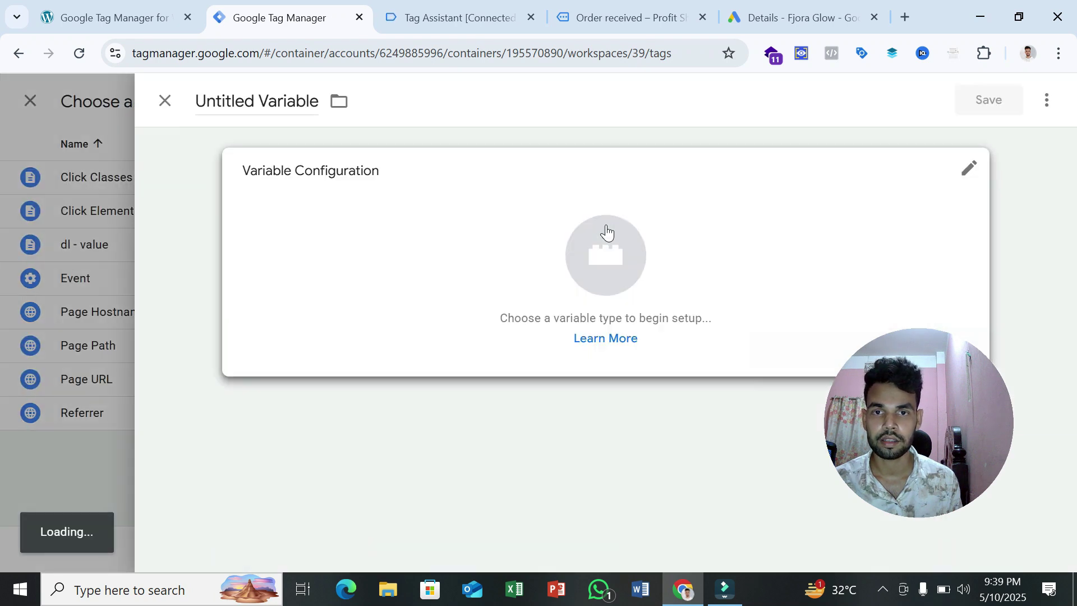
{"action": "left_click", "coordinate": [606, 232]}
{"action": "scroll", "coordinate": [645, 437], "scroll_direction": "down", "scroll_amount": 3}
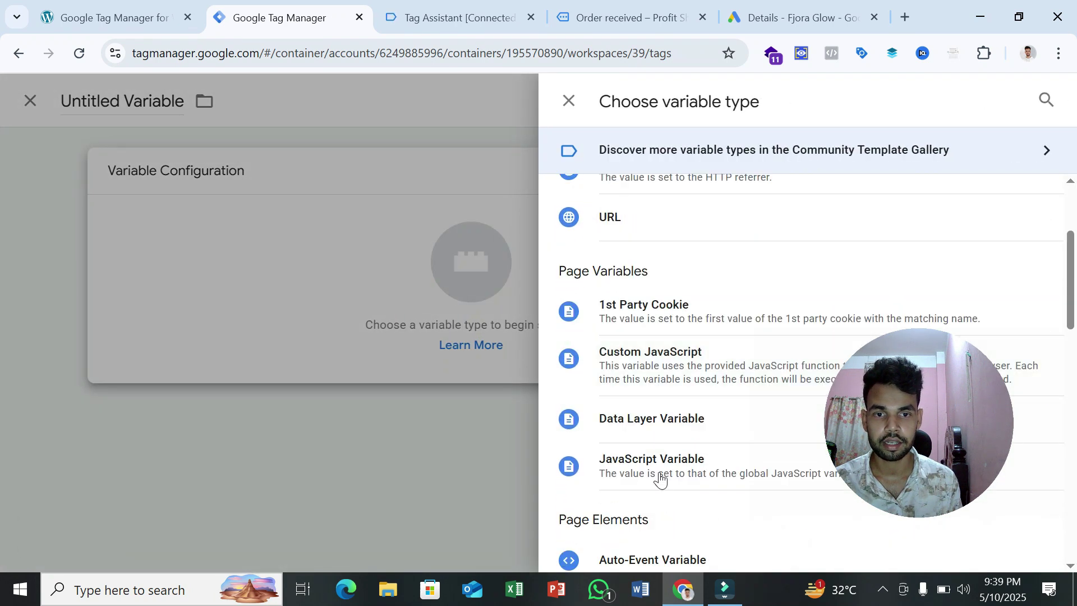
{"action": "left_click", "coordinate": [625, 429]}
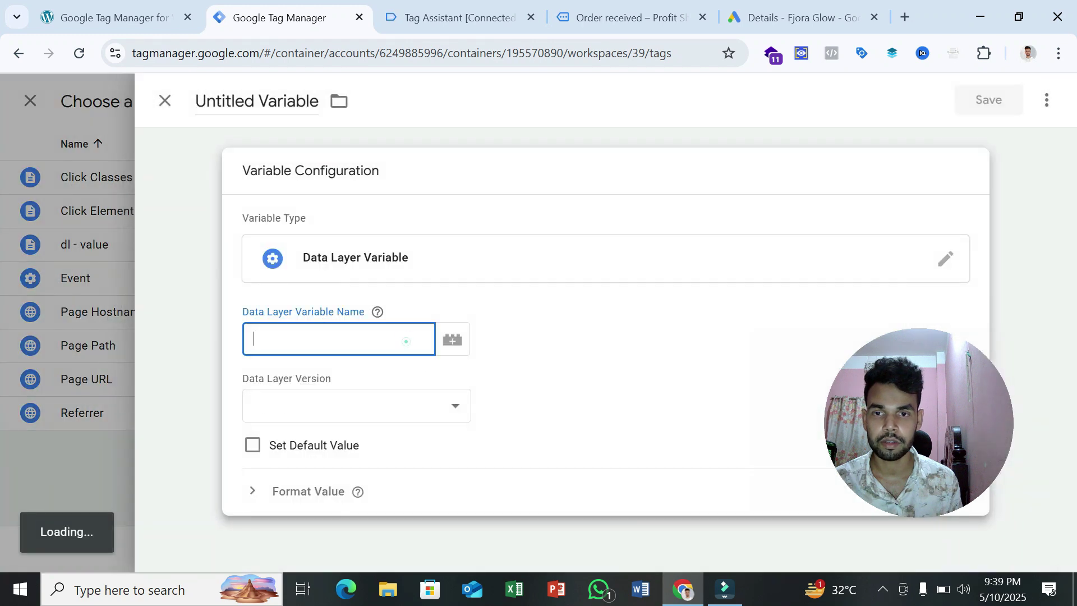
Paste 'ecommerce' from Tag Assistant's purchase data layer into the variable name field
{"action": "key", "text": "ctrl+Tab"}
{"action": "right_click", "coordinate": [328, 238]}
{"action": "left_click", "coordinate": [348, 255]}
{"action": "left_click", "coordinate": [320, 14]}
{"action": "left_click", "coordinate": [361, 336]}
{"action": "right_click", "coordinate": [361, 337]}
{"action": "left_click", "coordinate": [409, 380]}
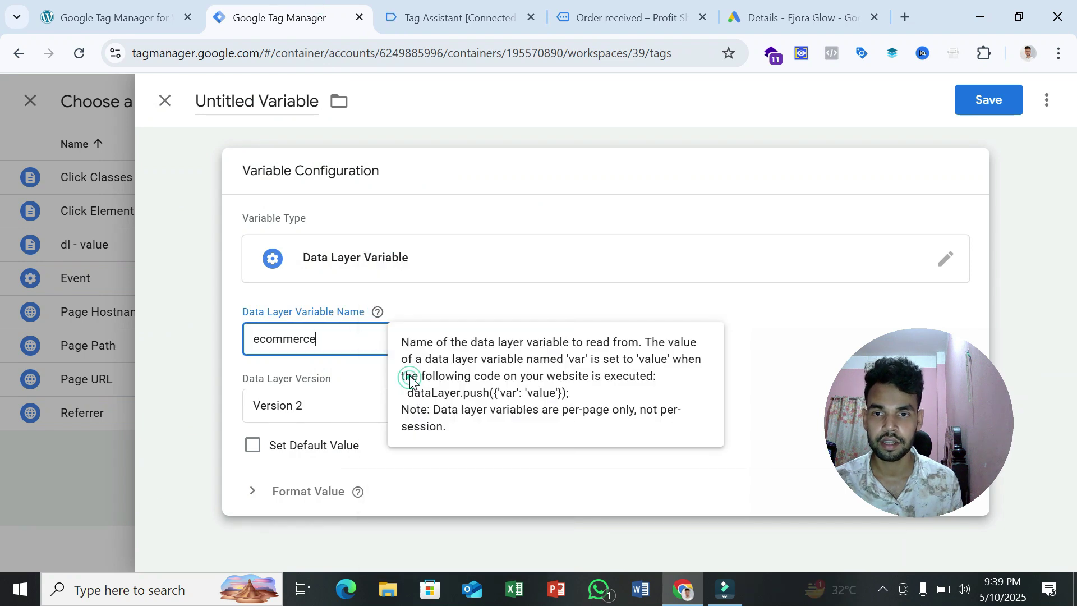
Complete the variable name as ecommerce.transaction_id using the key from Tag Assistant
{"action": "left_click", "coordinate": [442, 7]}
{"action": "double_click", "coordinate": [315, 259]}
{"action": "right_click", "coordinate": [315, 263]}
{"action": "left_click", "coordinate": [338, 286]}
{"action": "left_click", "coordinate": [313, 6]}
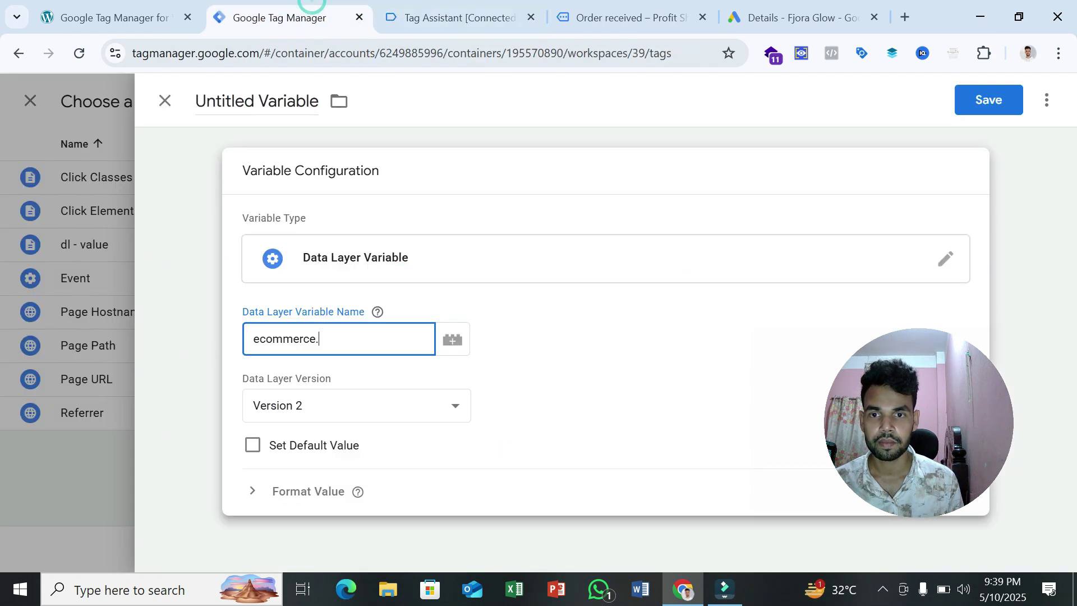
{"action": "left_click", "coordinate": [368, 337]}
{"action": "key", "text": "ctrl+v"}
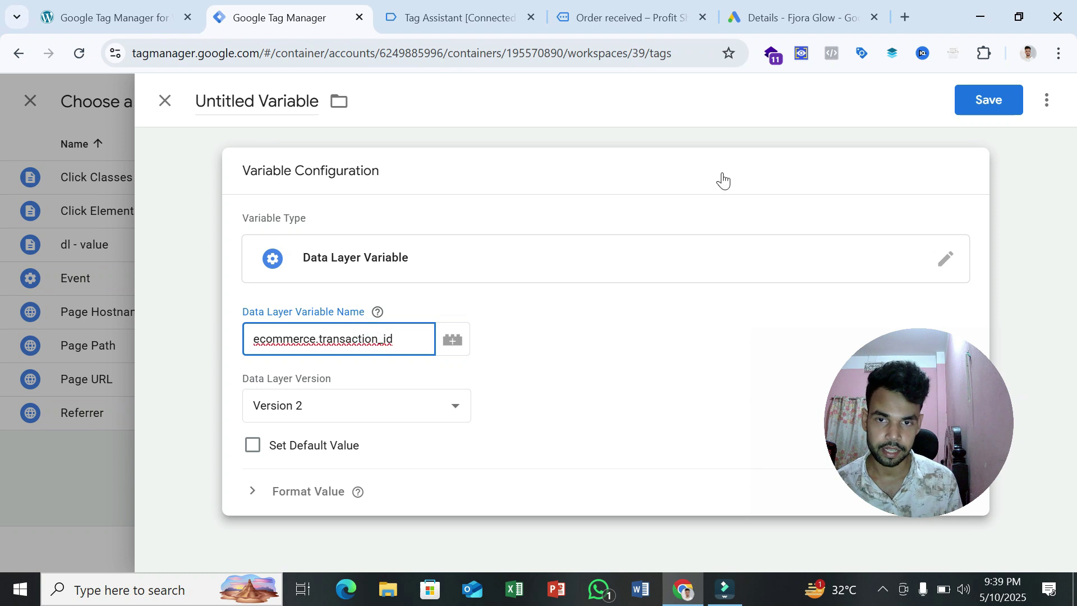
Save the variable under the name 'dl - transaction id'
{"action": "left_click", "coordinate": [987, 103]}
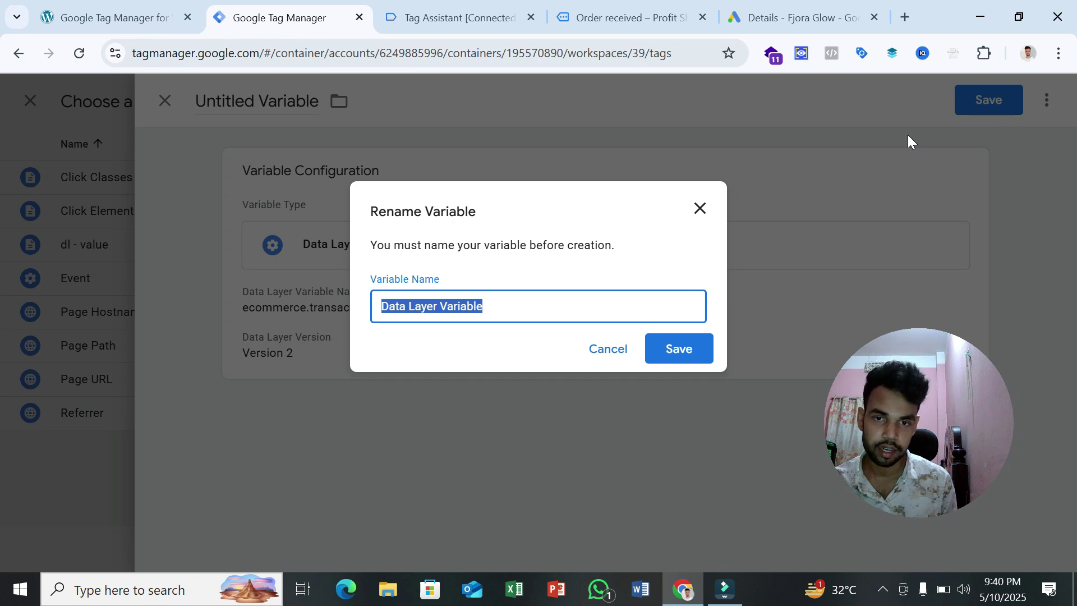
{"action": "type", "text": "dl -"}
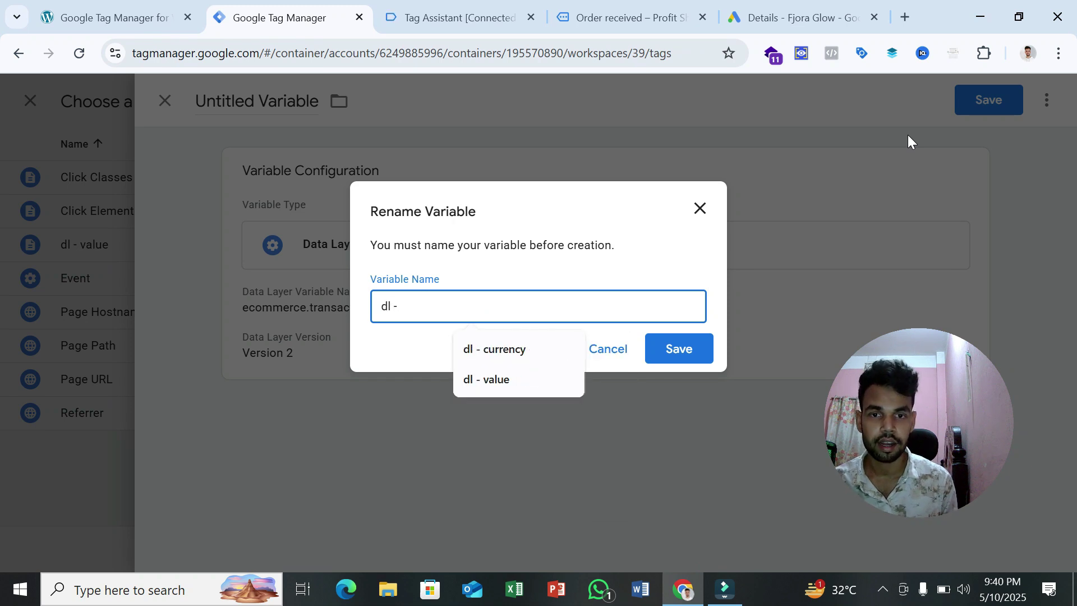
{"action": "type", "text": " tra"}
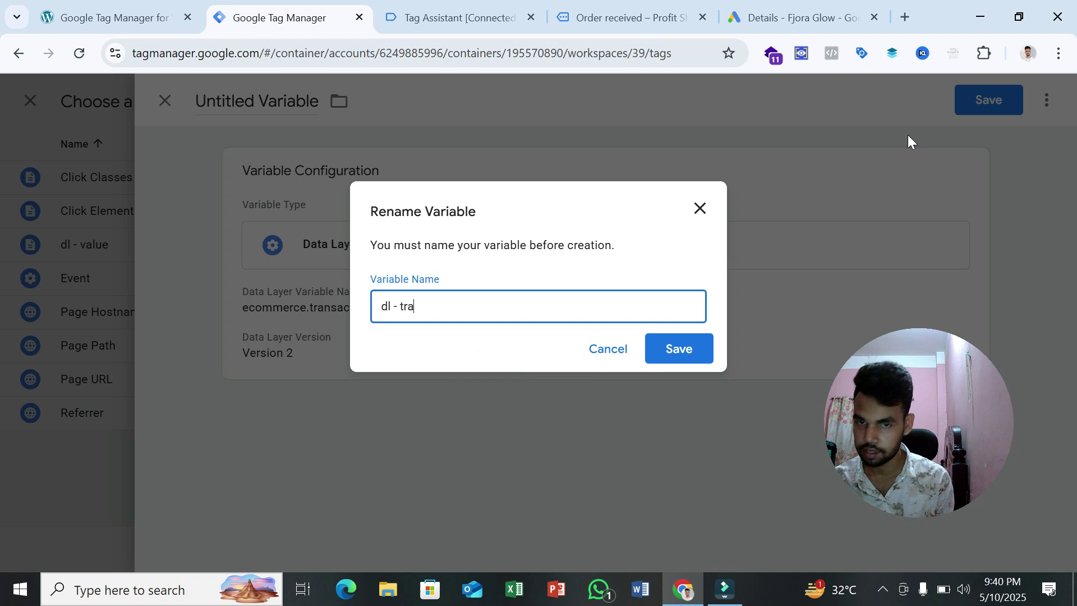
{"action": "type", "text": "nsact"}
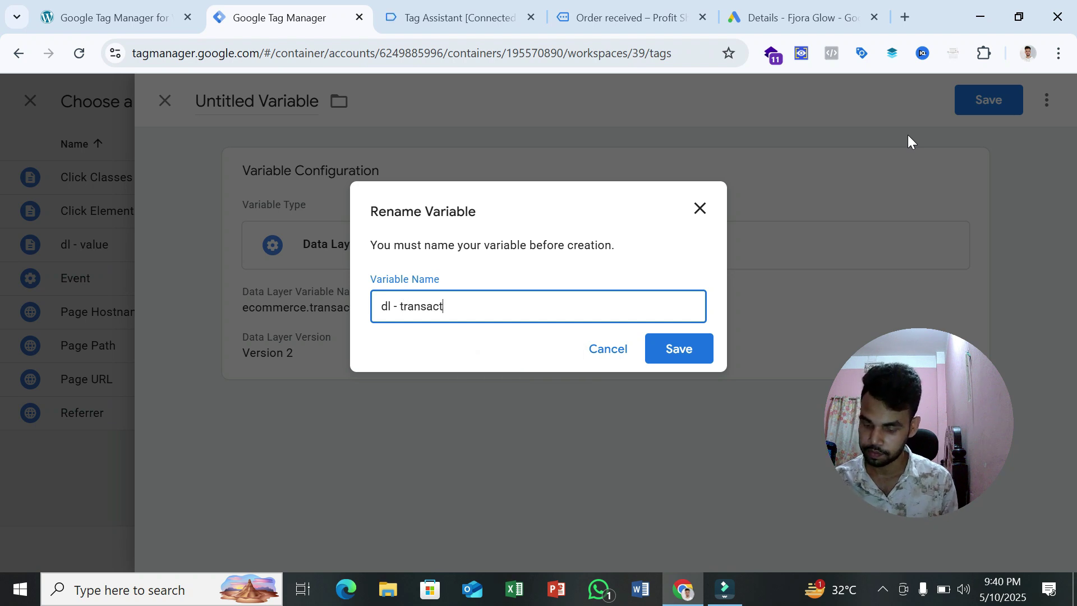
{"action": "type", "text": "ion id"}
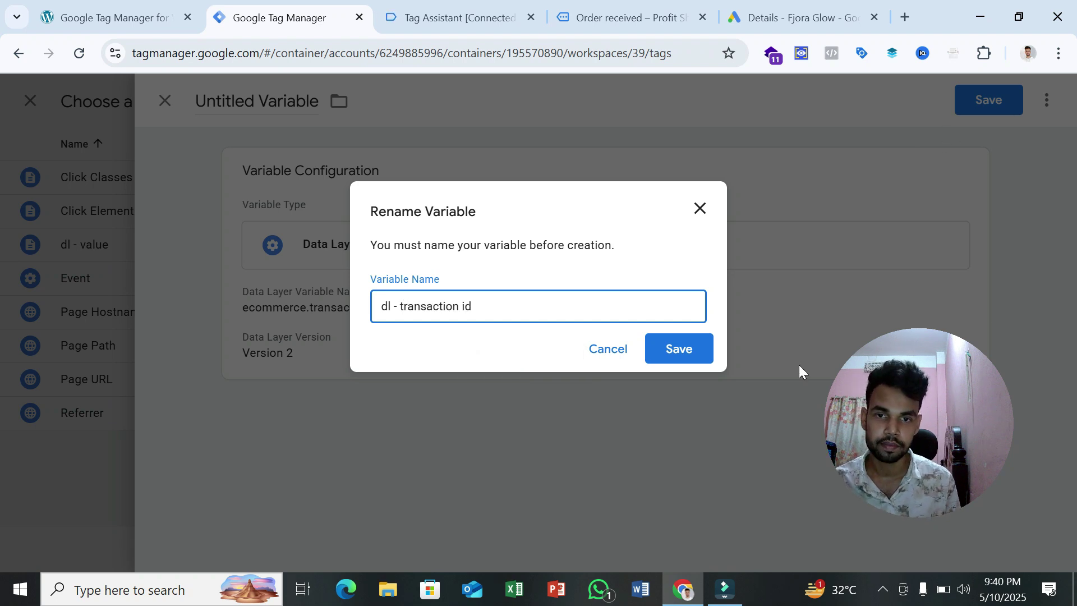
{"action": "left_click", "coordinate": [673, 356]}
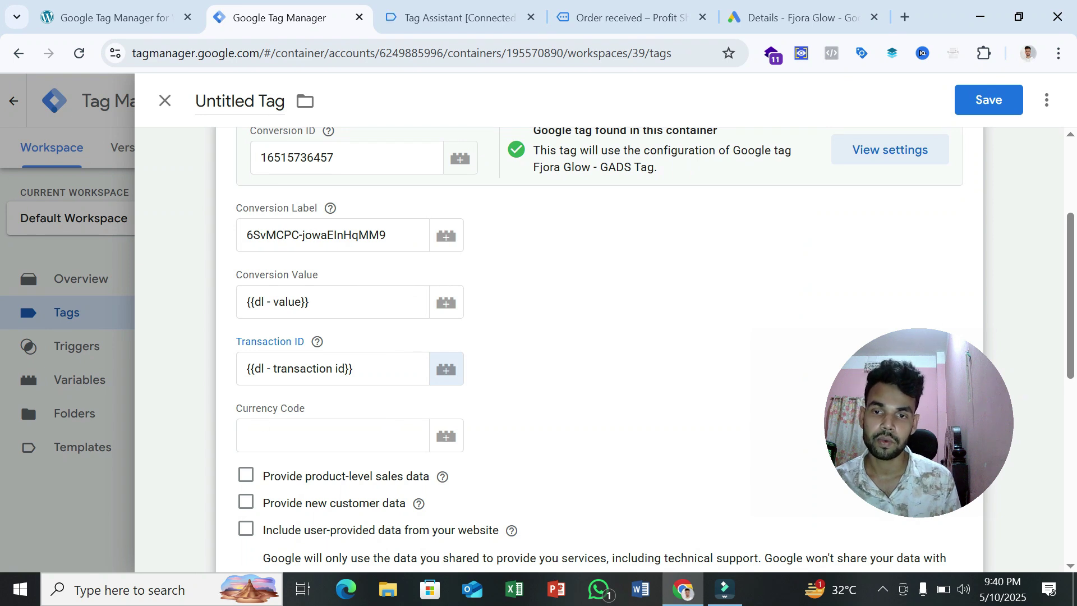
For the Currency Code field, start a new Data Layer Variable
{"action": "left_click", "coordinate": [446, 435]}
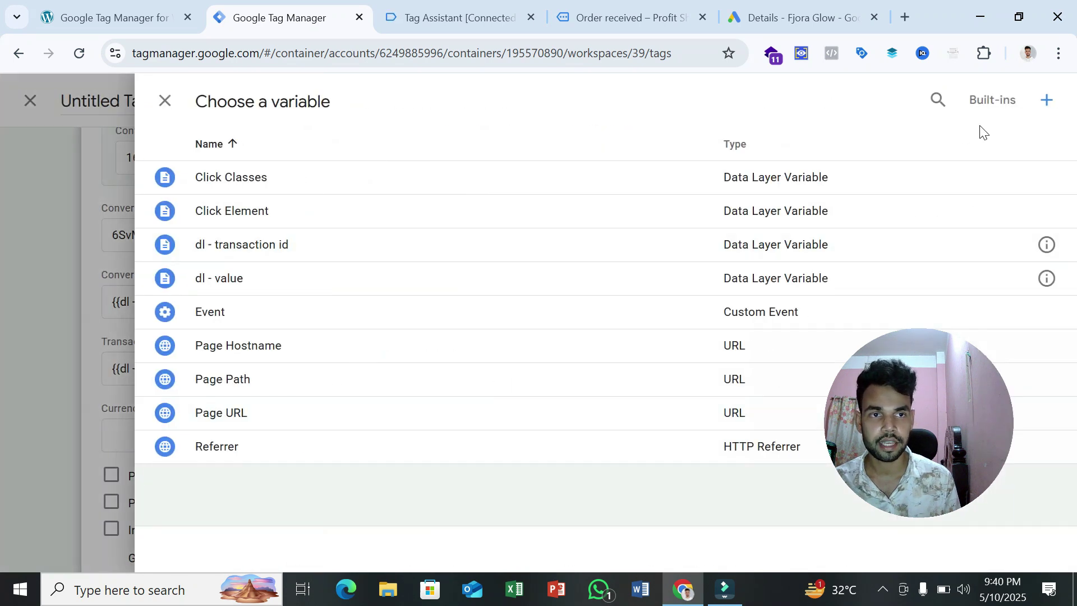
{"action": "left_click", "coordinate": [1046, 100]}
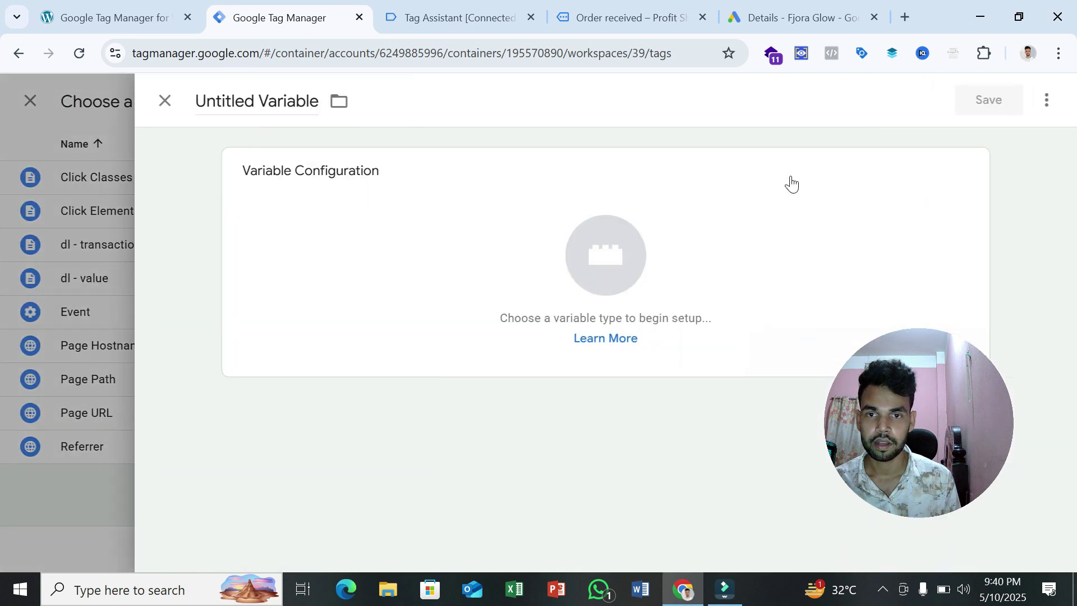
{"action": "left_click", "coordinate": [669, 223]}
{"action": "scroll", "coordinate": [676, 364], "scroll_direction": "down", "scroll_amount": 4}
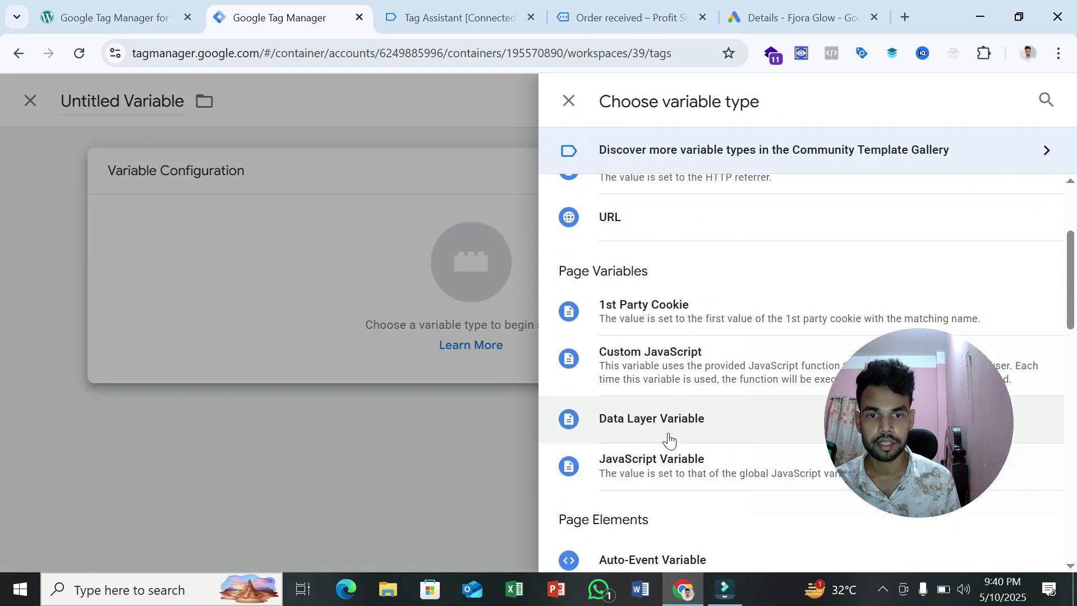
{"action": "left_click", "coordinate": [503, 420]}
{"action": "left_click", "coordinate": [389, 343]}
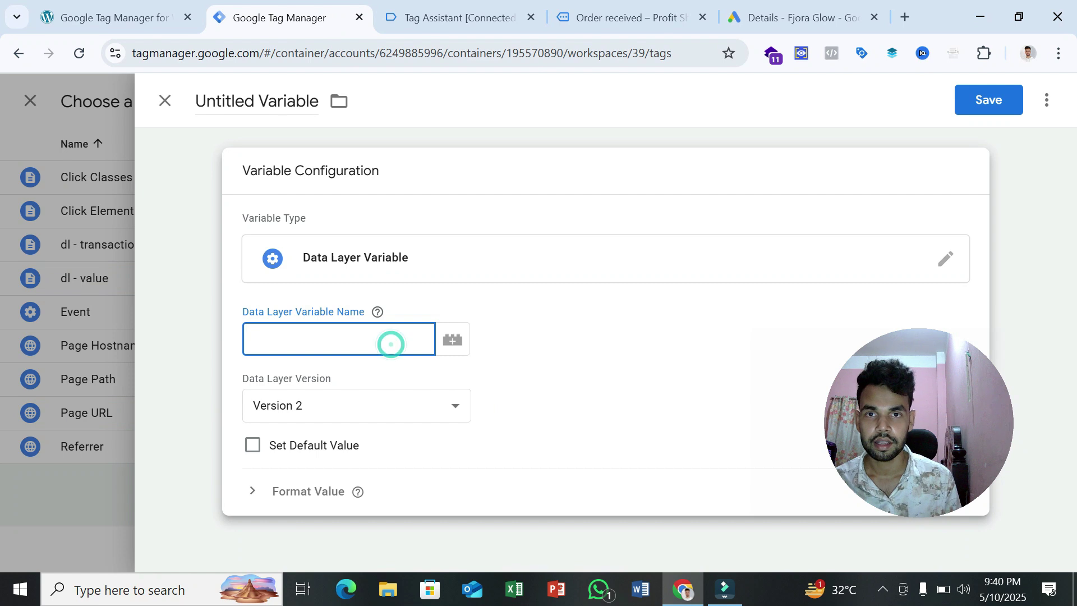
Paste 'ecommerce' from Tag Assistant's purchase data layer into the variable name field
{"action": "left_click", "coordinate": [475, 7]}
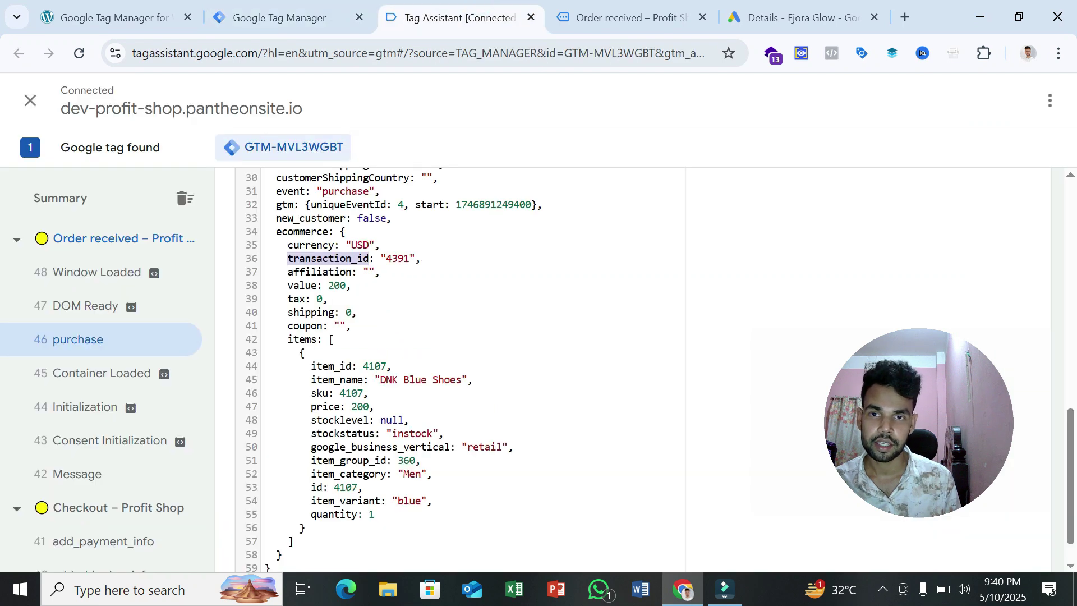
{"action": "double_click", "coordinate": [302, 232]}
{"action": "right_click", "coordinate": [306, 236]}
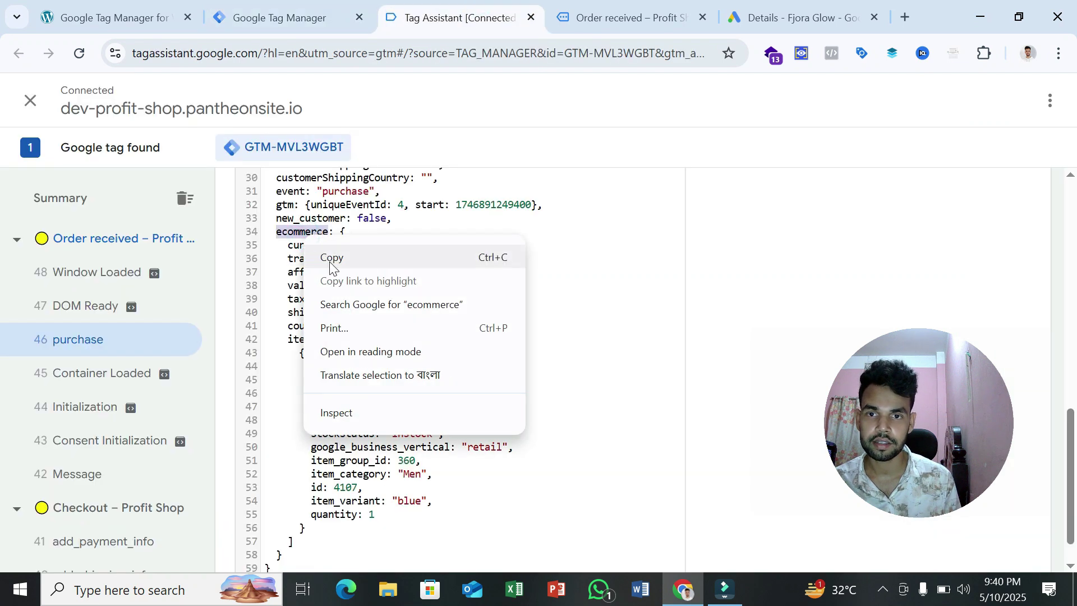
{"action": "left_click", "coordinate": [329, 259]}
{"action": "left_click", "coordinate": [330, 28]}
{"action": "key", "text": "ctrl+v"}
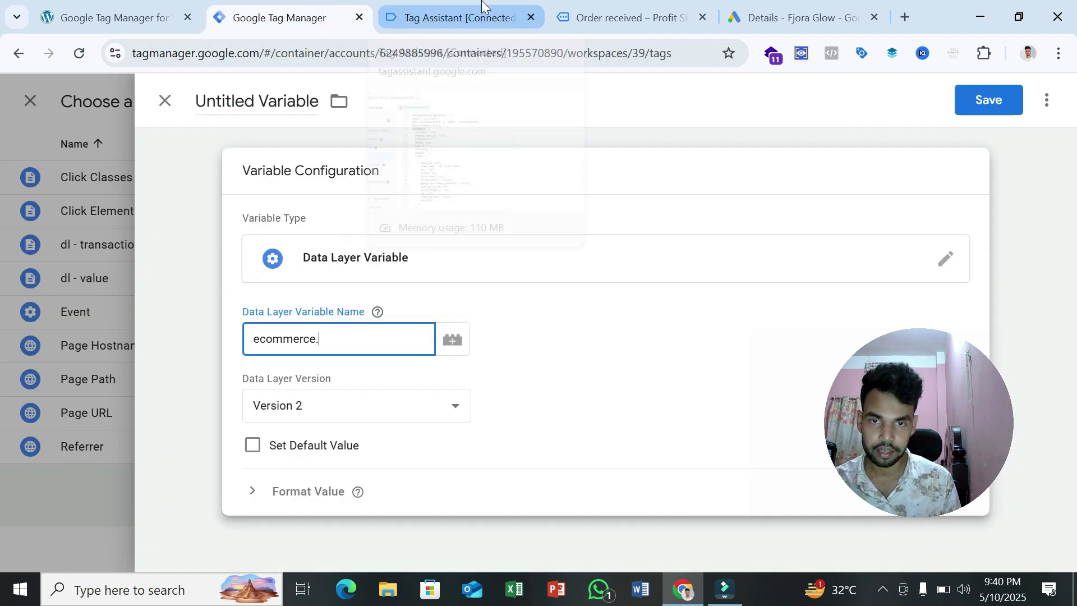
Complete the variable name as ecommerce.currency using the currency key from Tag Assistant
{"action": "left_click", "coordinate": [430, 25]}
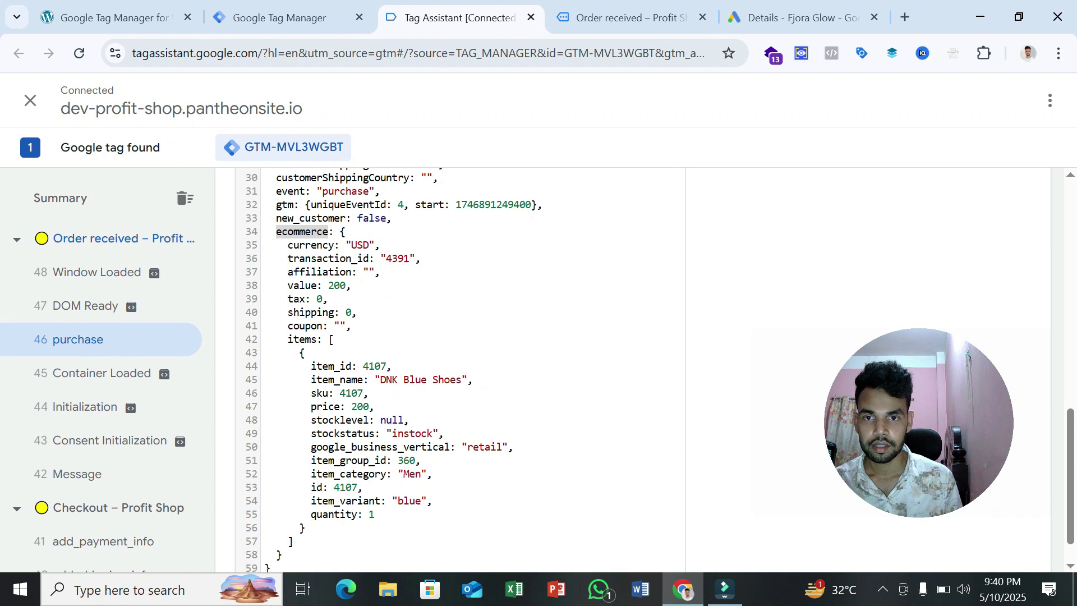
{"action": "double_click", "coordinate": [309, 245]}
{"action": "right_click", "coordinate": [308, 247]}
{"action": "left_click", "coordinate": [330, 260]}
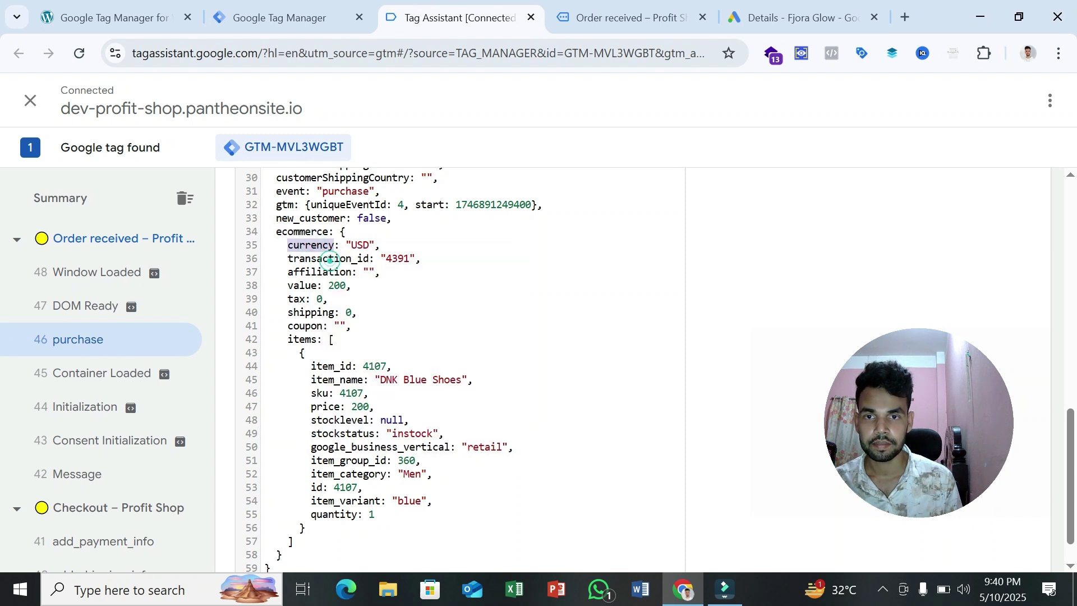
{"action": "left_click", "coordinate": [280, 17]}
{"action": "type", "text": "."}
{"action": "key", "text": "ctrl+v"}
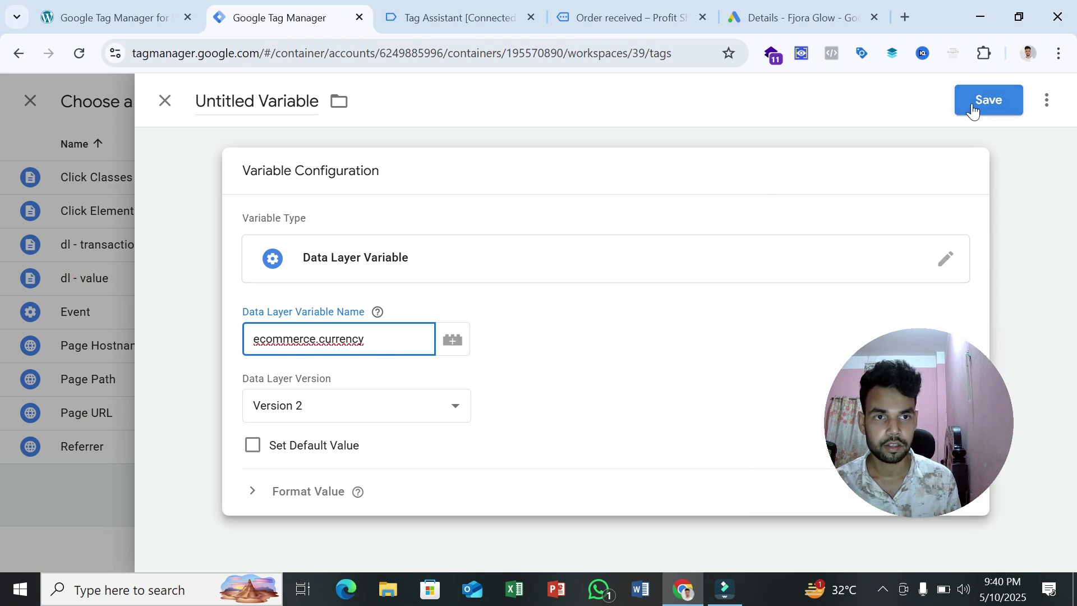
Save the variable under the name 'dl - currency'
{"action": "left_click", "coordinate": [987, 100]}
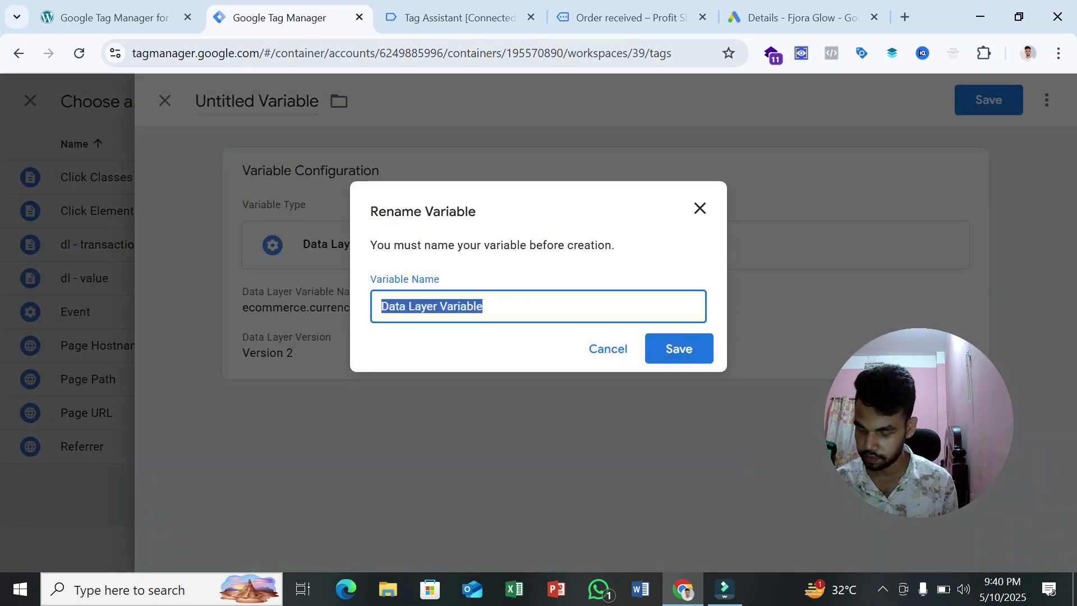
{"action": "type", "text": "dl - "}
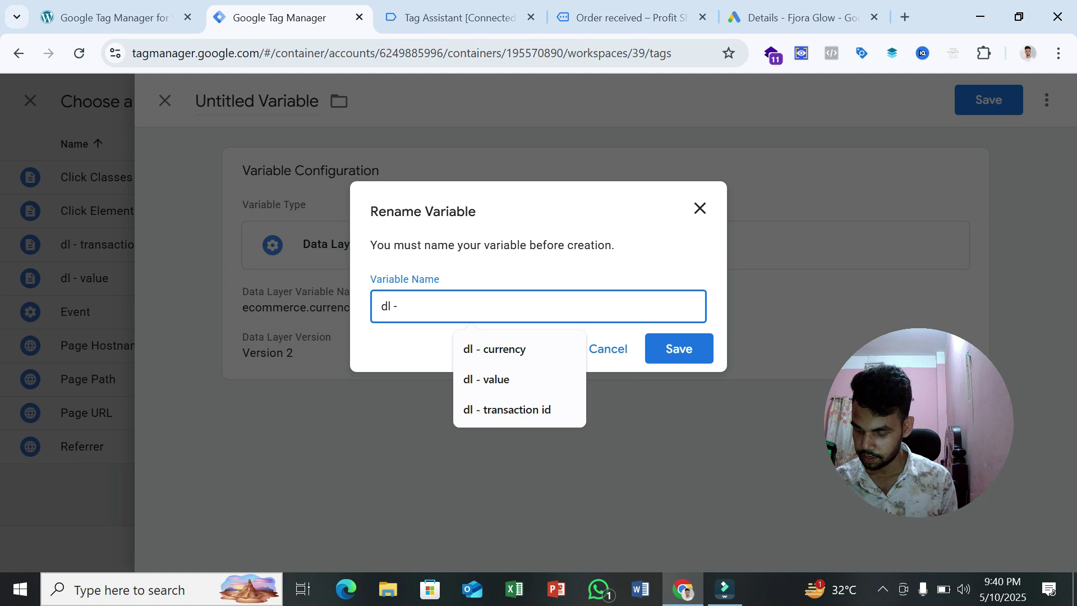
{"action": "type", "text": "currec"}
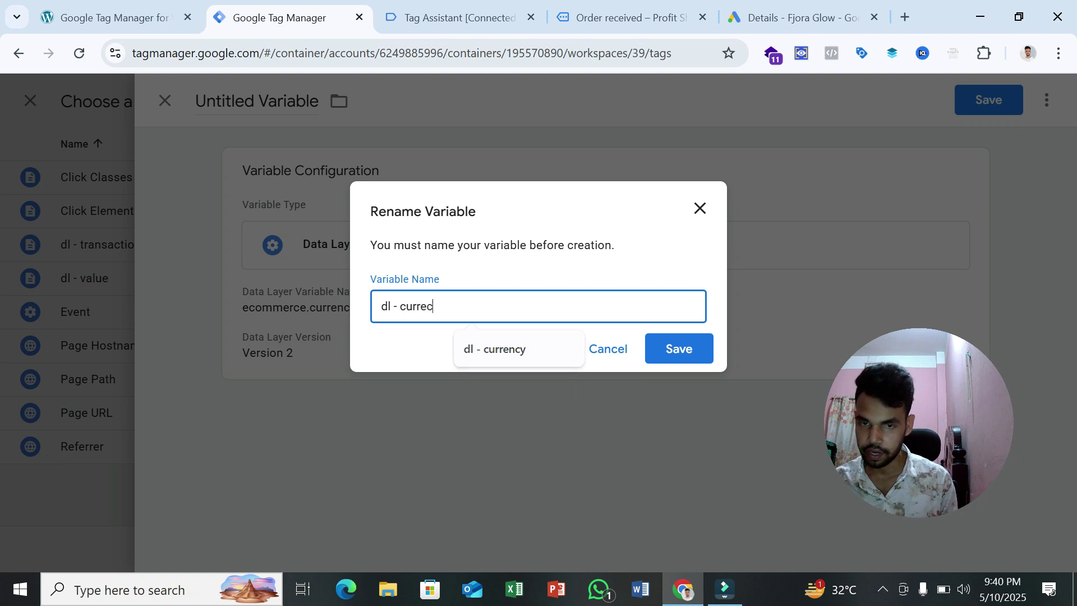
{"action": "type", "text": "nyc"}
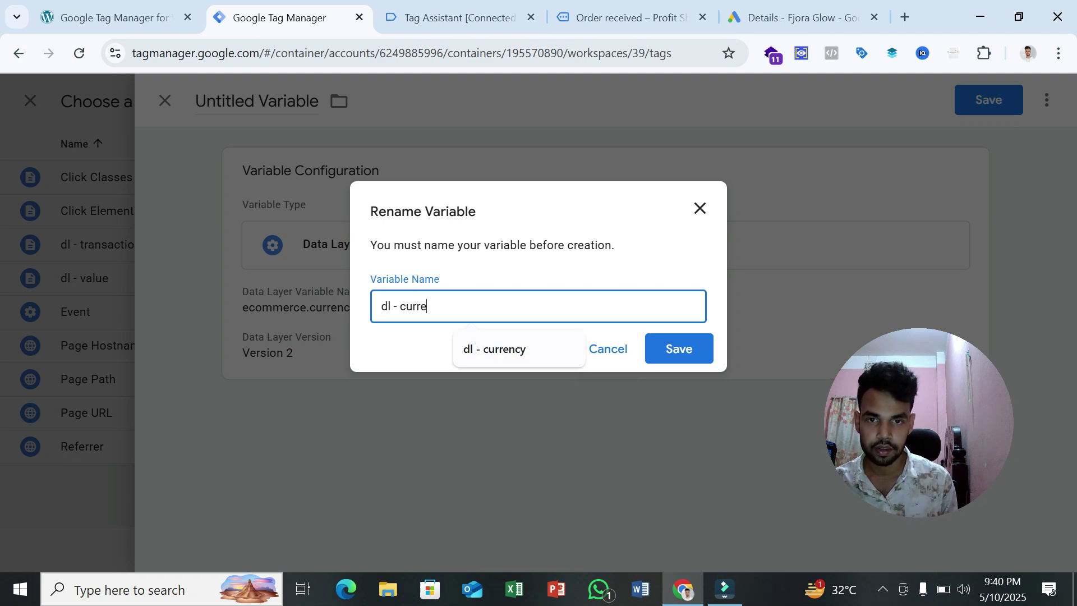
{"action": "left_click", "coordinate": [523, 349]}
{"action": "left_click", "coordinate": [694, 358]}
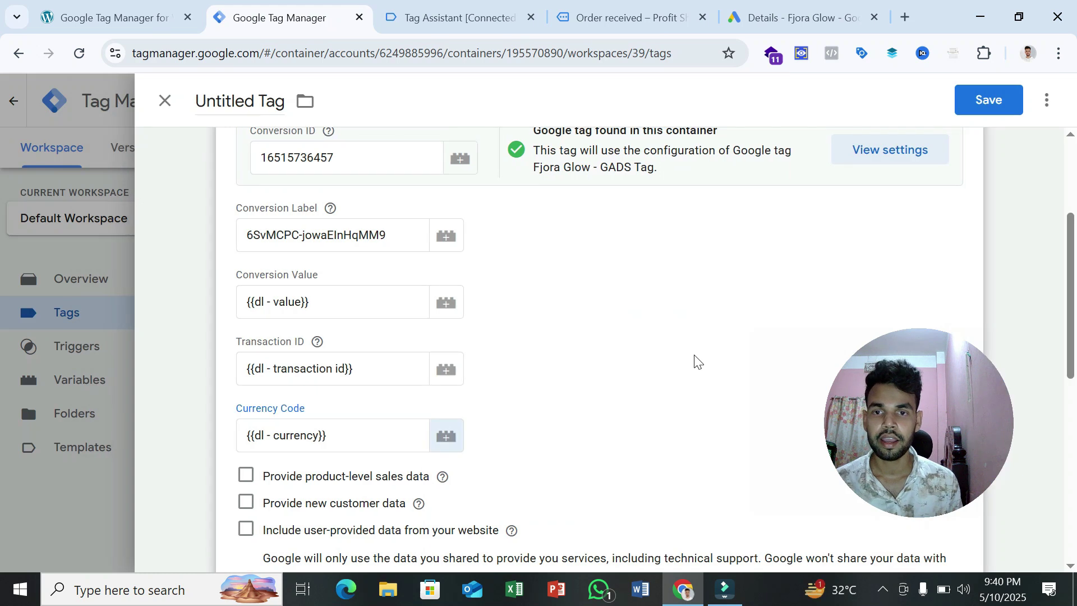
{"action": "scroll", "coordinate": [644, 333], "scroll_direction": "down", "scroll_amount": 3}
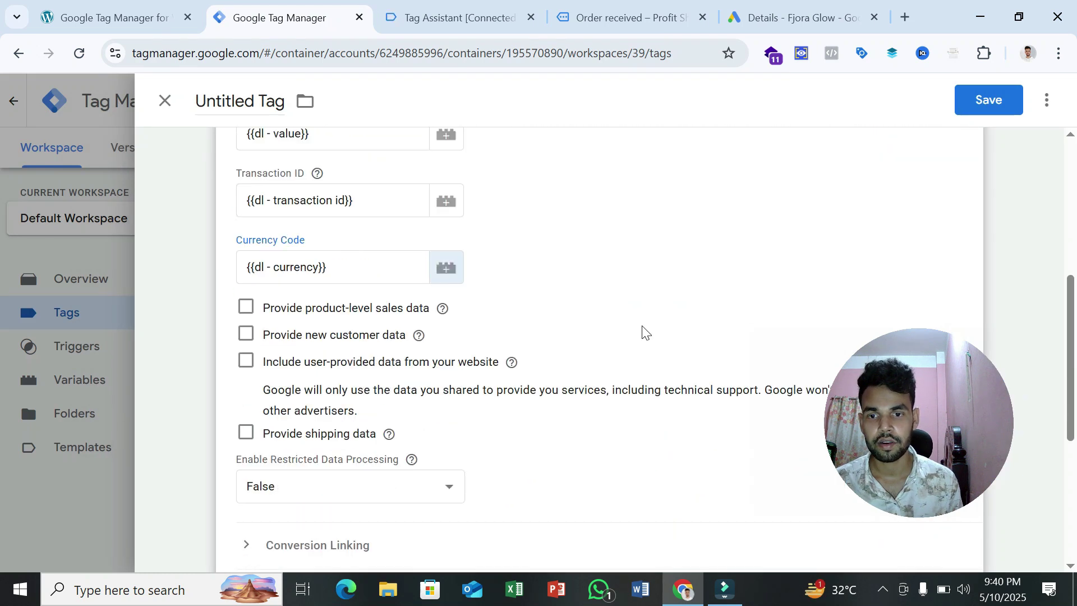
{"action": "scroll", "coordinate": [642, 332], "scroll_direction": "down", "scroll_amount": 5}
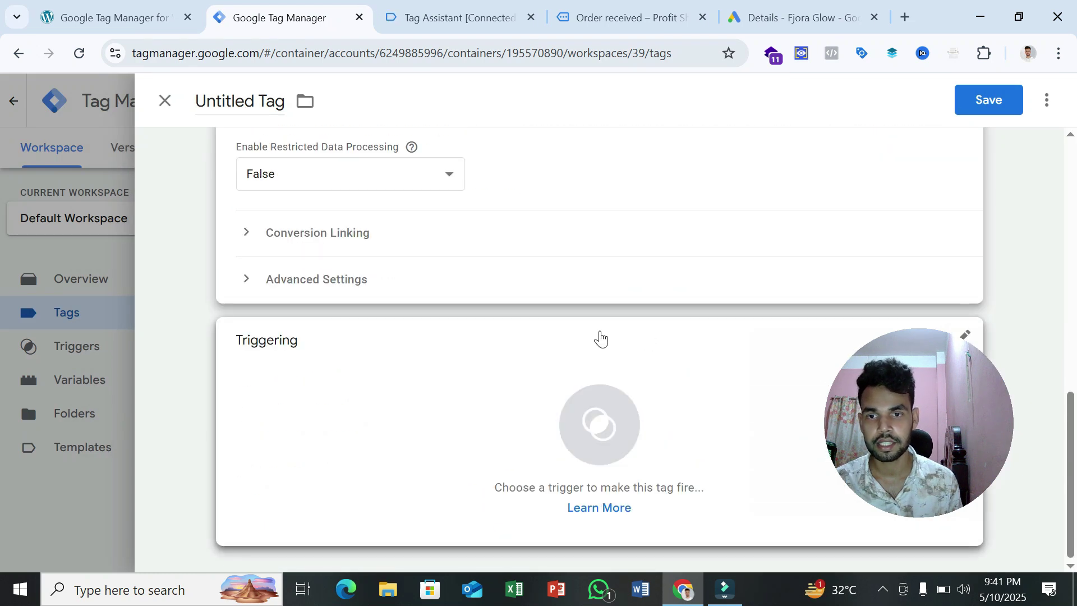
Set the conversion tag to fire on the purchase Trigger
{"action": "left_click", "coordinate": [481, 402]}
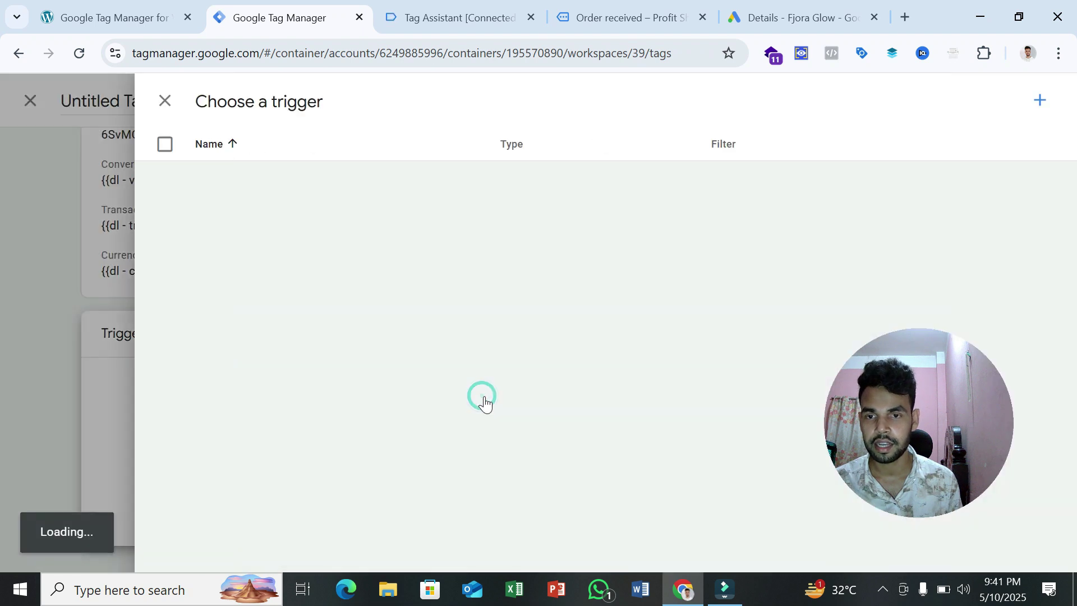
{"action": "left_click", "coordinate": [279, 277]}
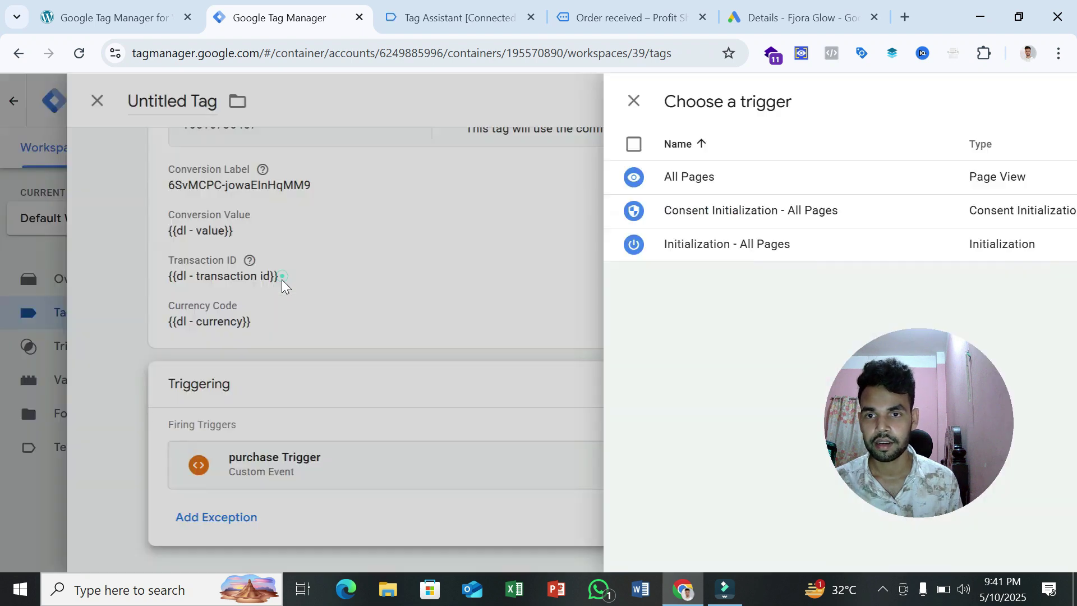
{"action": "scroll", "coordinate": [524, 370], "scroll_direction": "up", "scroll_amount": 3}
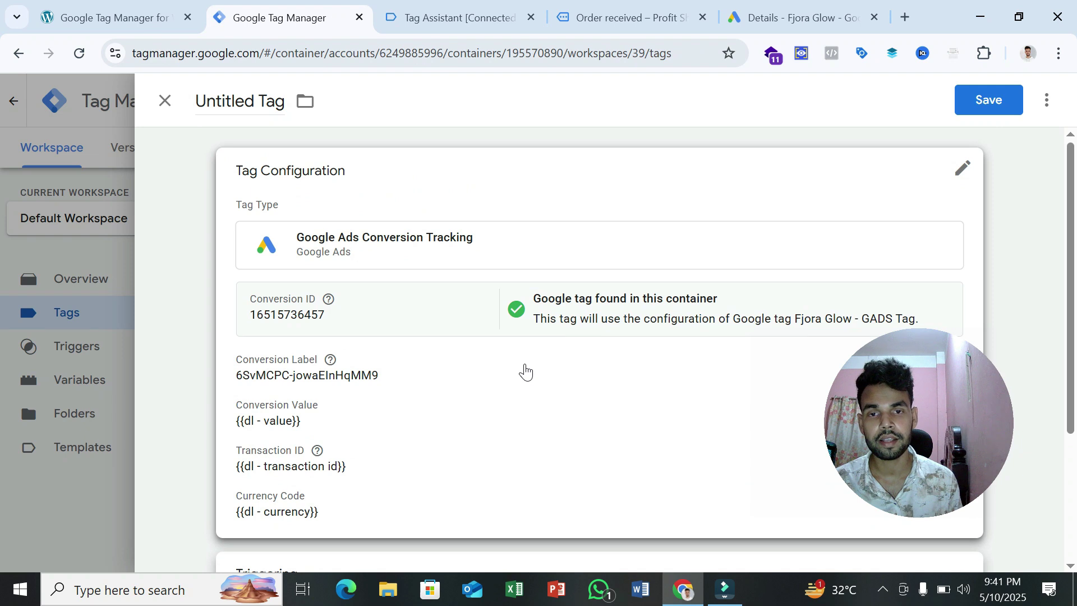
Cross-check the tag configuration against the Purchase [GTM] conversion details in Google Ads
{"action": "left_click", "coordinate": [525, 370]}
{"action": "scroll", "coordinate": [525, 365], "scroll_direction": "down", "scroll_amount": 5}
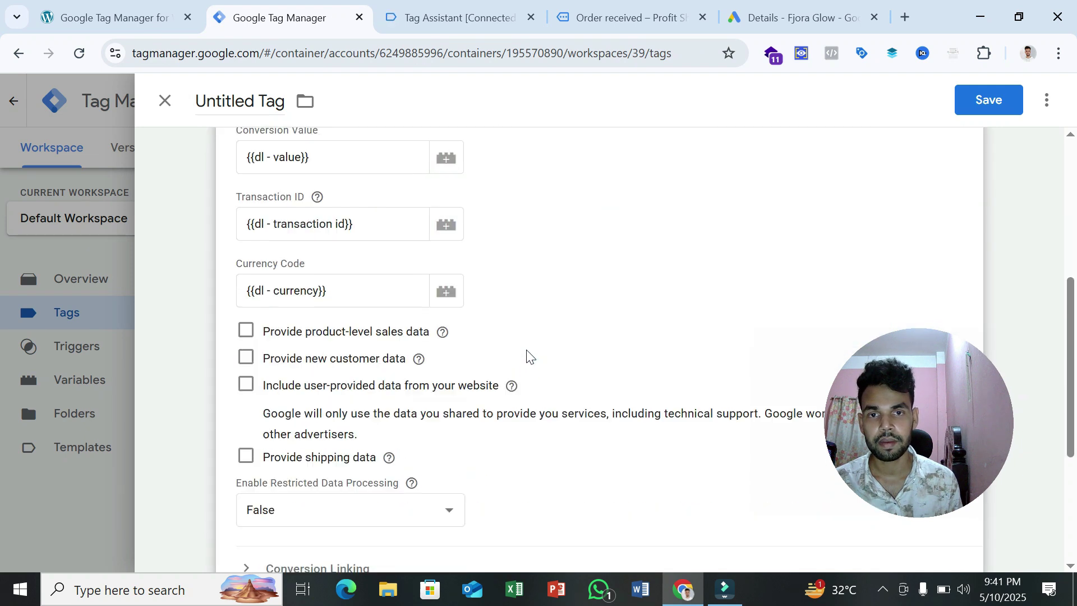
{"action": "left_click", "coordinate": [790, 21]}
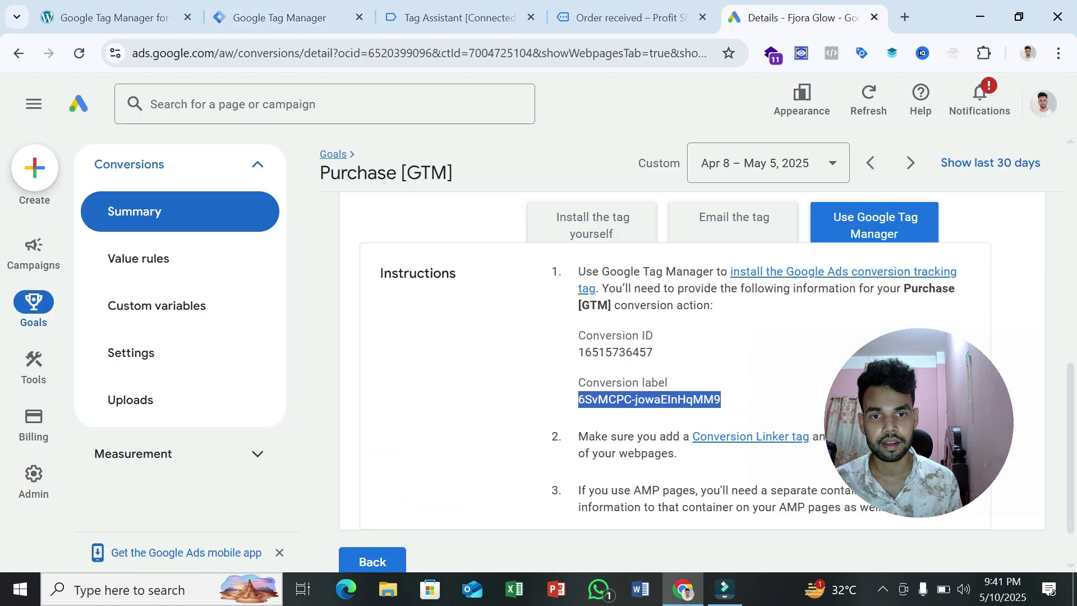
{"action": "left_click", "coordinate": [333, 153]}
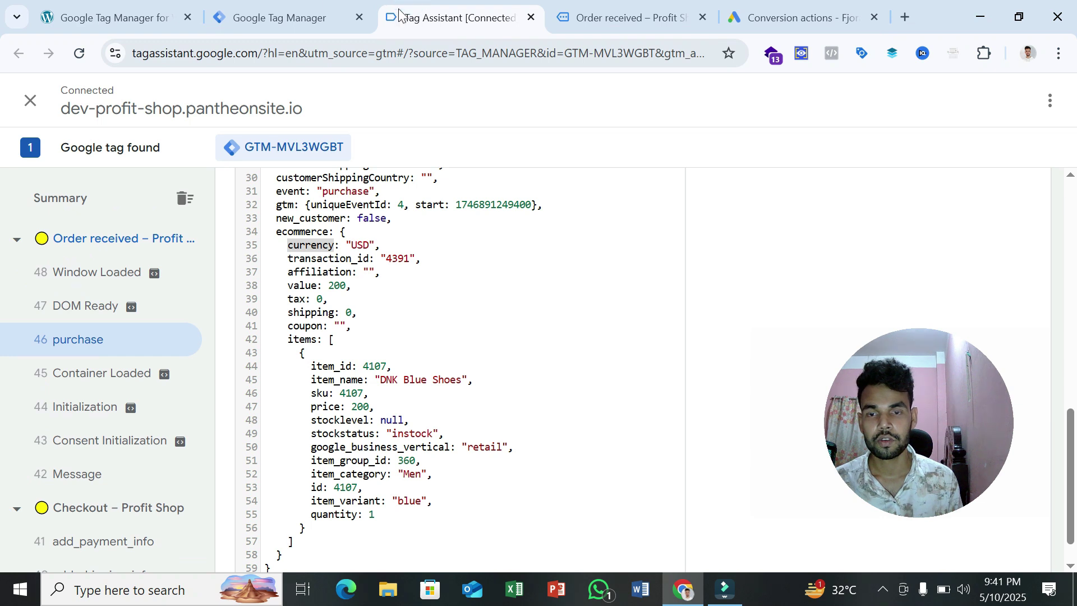
{"action": "scroll", "coordinate": [459, 370], "scroll_direction": "up", "scroll_amount": 6}
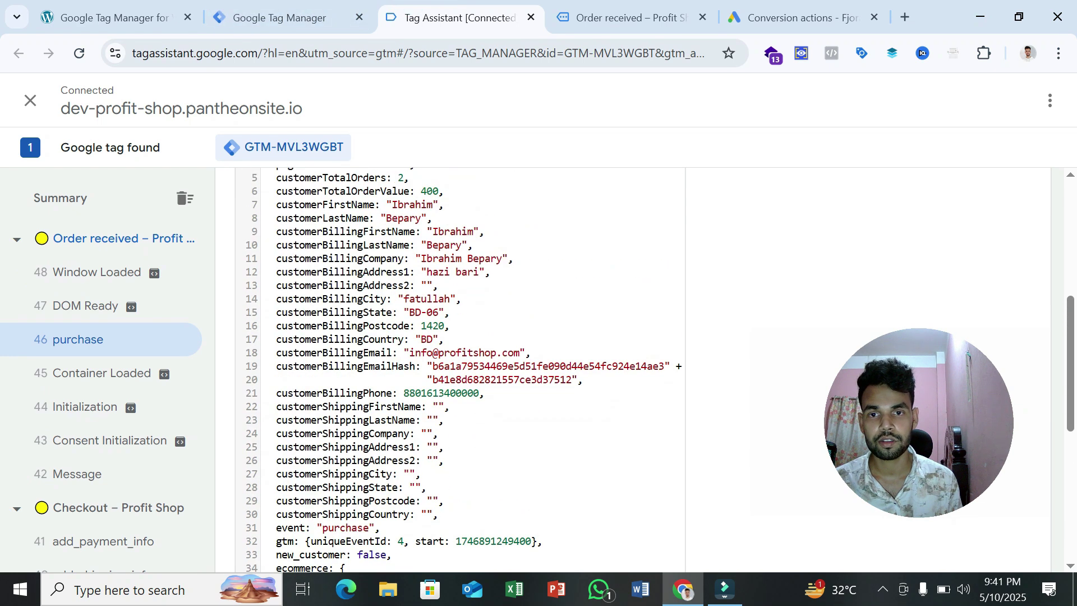
{"action": "scroll", "coordinate": [460, 370], "scroll_direction": "up", "scroll_amount": 3}
{"action": "scroll", "coordinate": [460, 370], "scroll_direction": "down", "scroll_amount": 1}
{"action": "scroll", "coordinate": [460, 370], "scroll_direction": "down", "scroll_amount": 1}
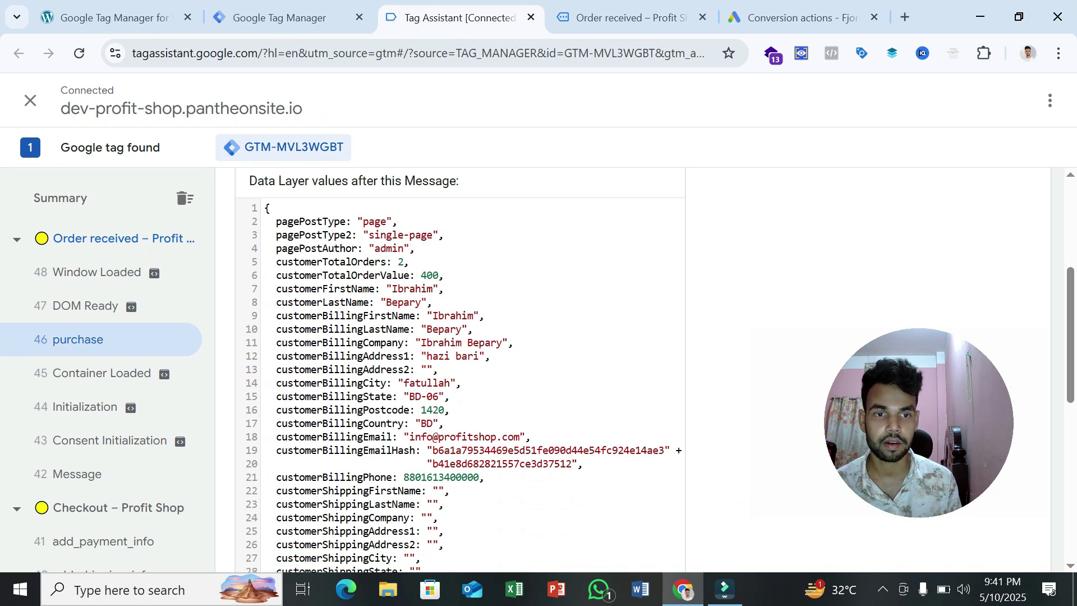
{"action": "left_click", "coordinate": [286, 14]}
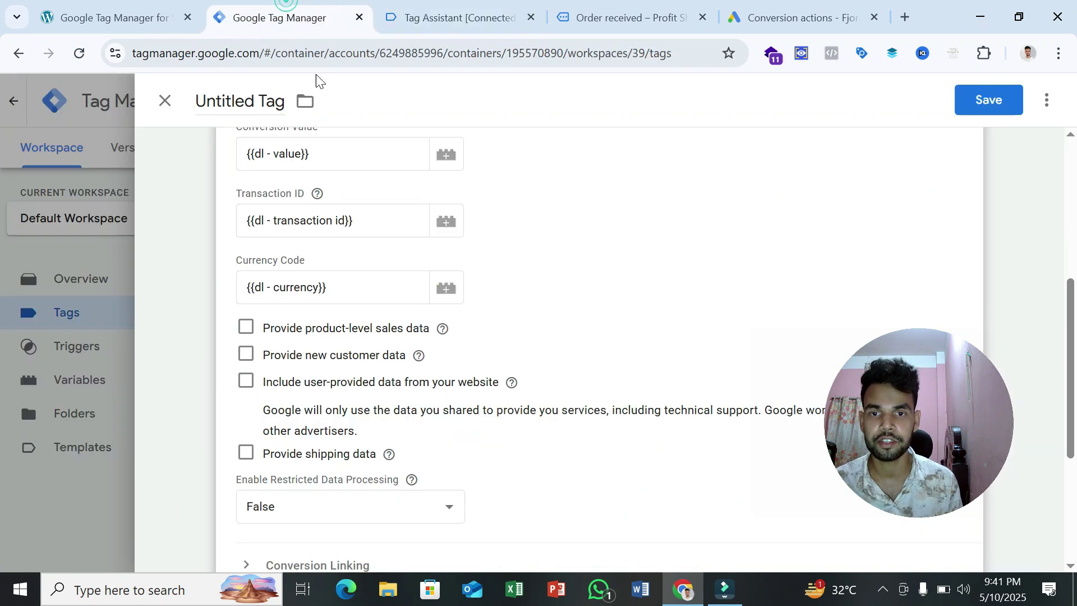
{"action": "scroll", "coordinate": [363, 435], "scroll_direction": "down", "scroll_amount": 3}
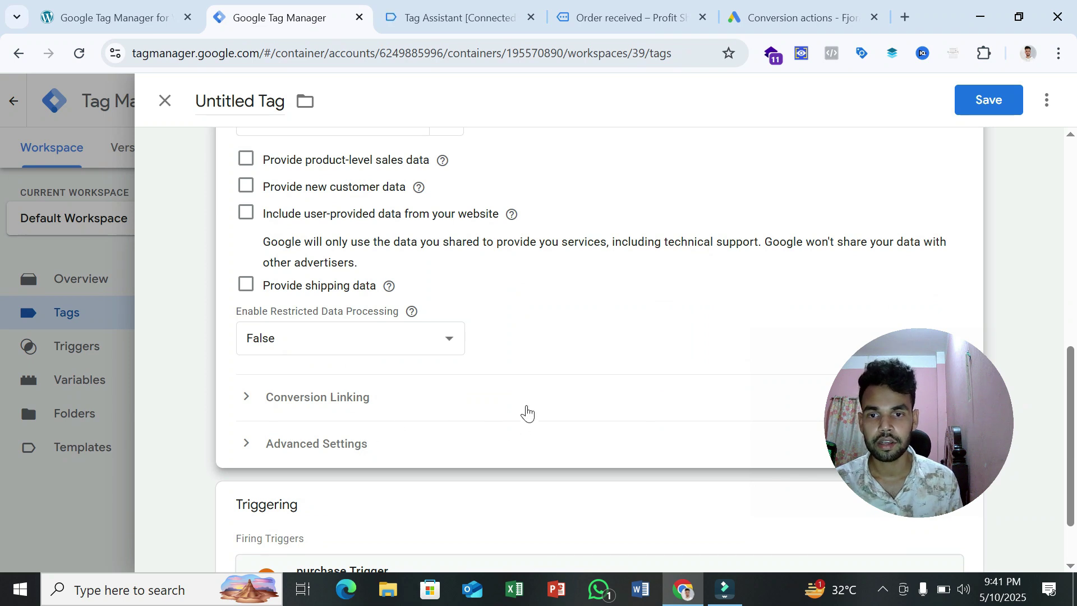
{"action": "scroll", "coordinate": [526, 408], "scroll_direction": "down", "scroll_amount": 1}
{"action": "scroll", "coordinate": [526, 408], "scroll_direction": "up", "scroll_amount": 10}
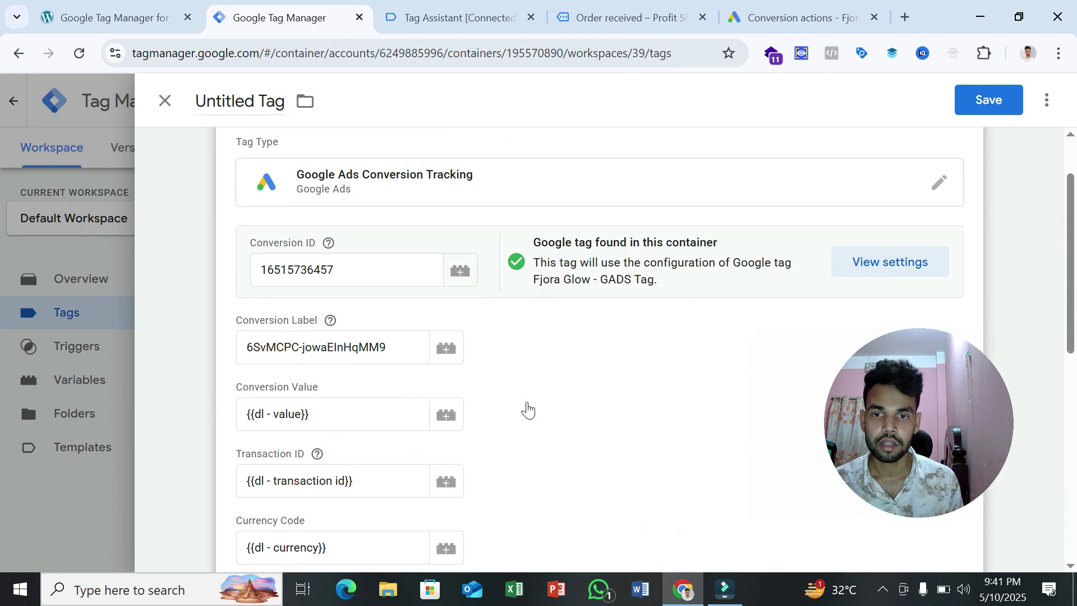
Save the conversion tag under the name 'Google Ads Purchase - Tag'
{"action": "left_click", "coordinate": [995, 103]}
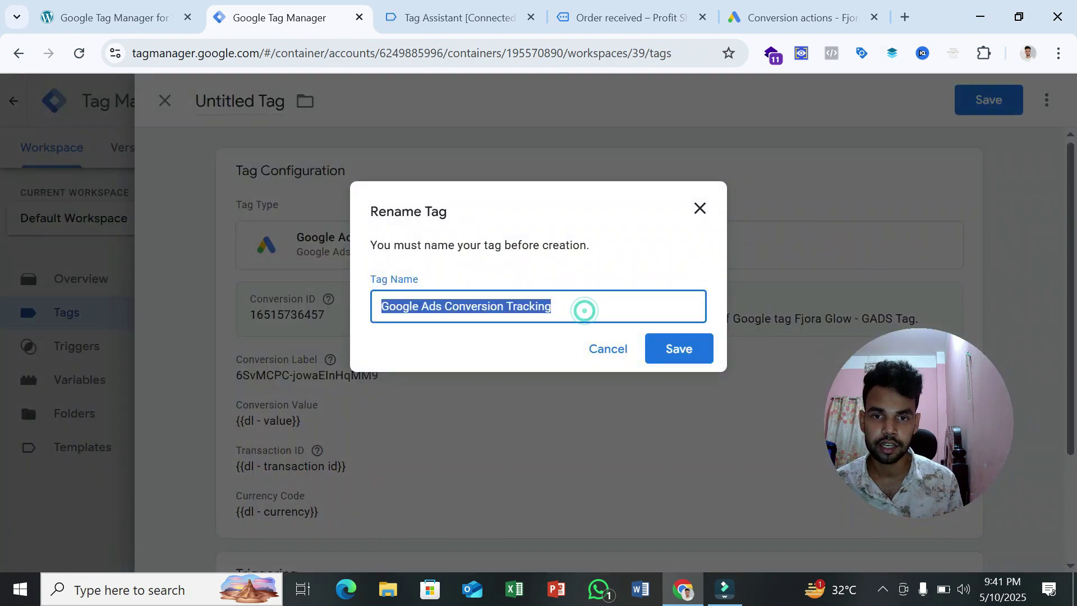
{"action": "double_click", "coordinate": [483, 306]}
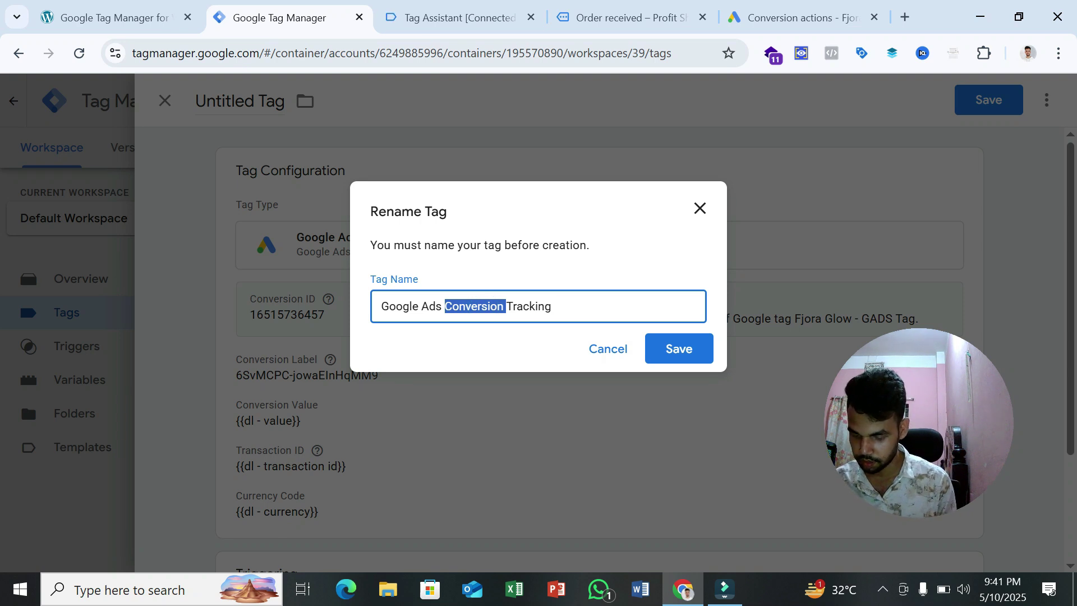
{"action": "type", "text": "Purchas"}
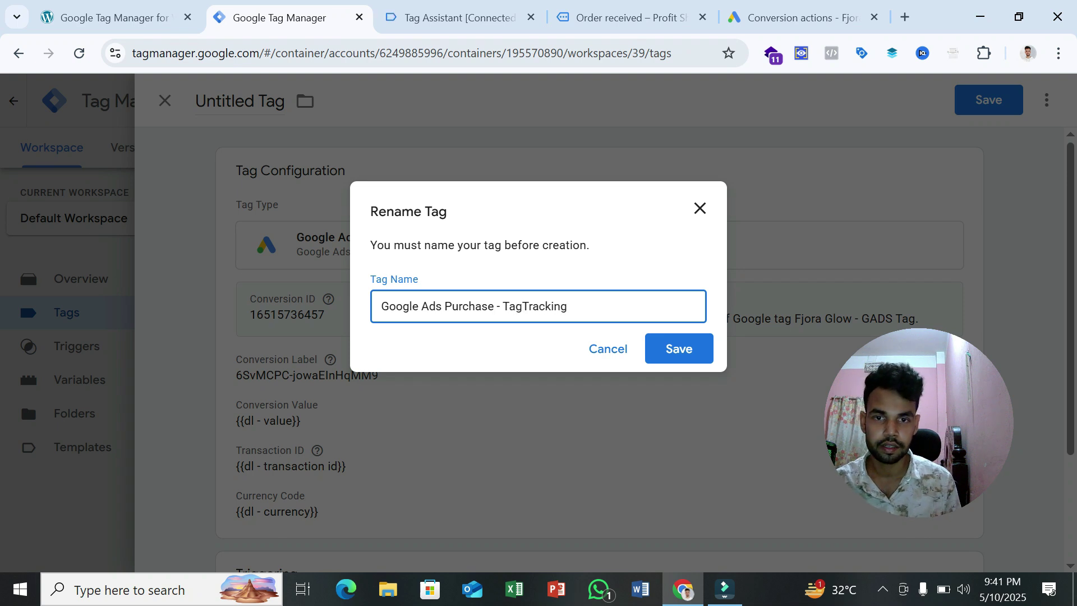
{"action": "double_click", "coordinate": [557, 306]}
{"action": "key", "text": "BackSpace"}
{"action": "type", "text": "Tag"}
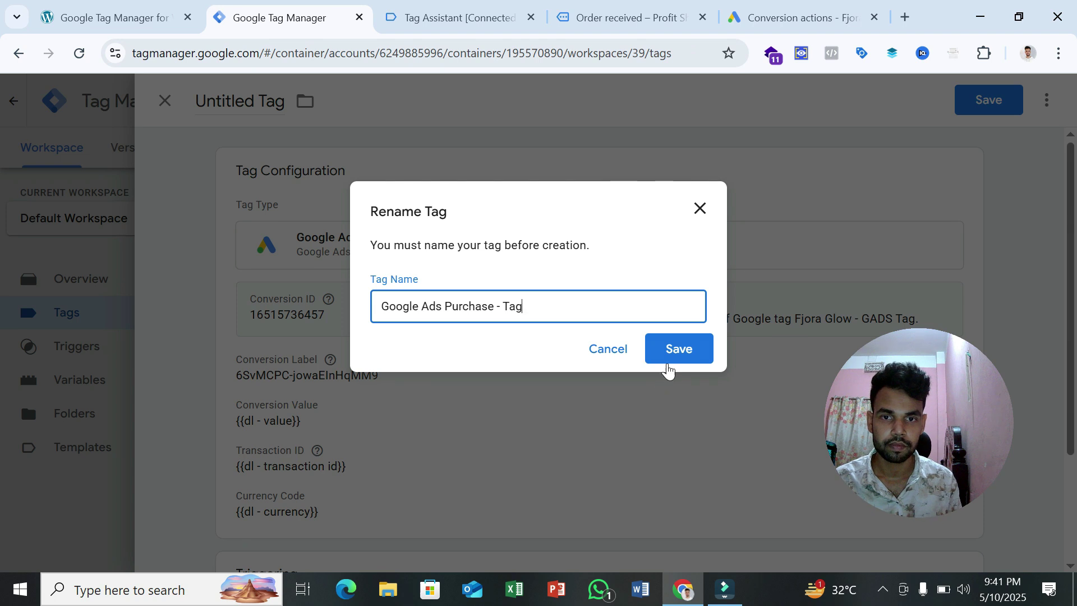
{"action": "left_click", "coordinate": [669, 353]}
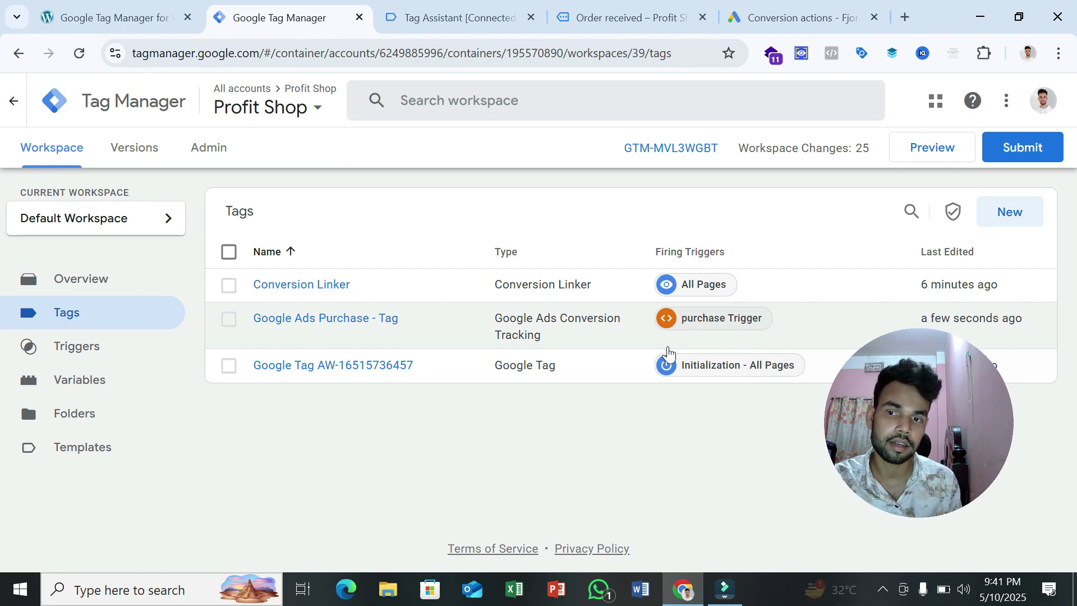
Start a new user-defined variable of type Data Layer Variable
{"action": "left_click", "coordinate": [140, 379]}
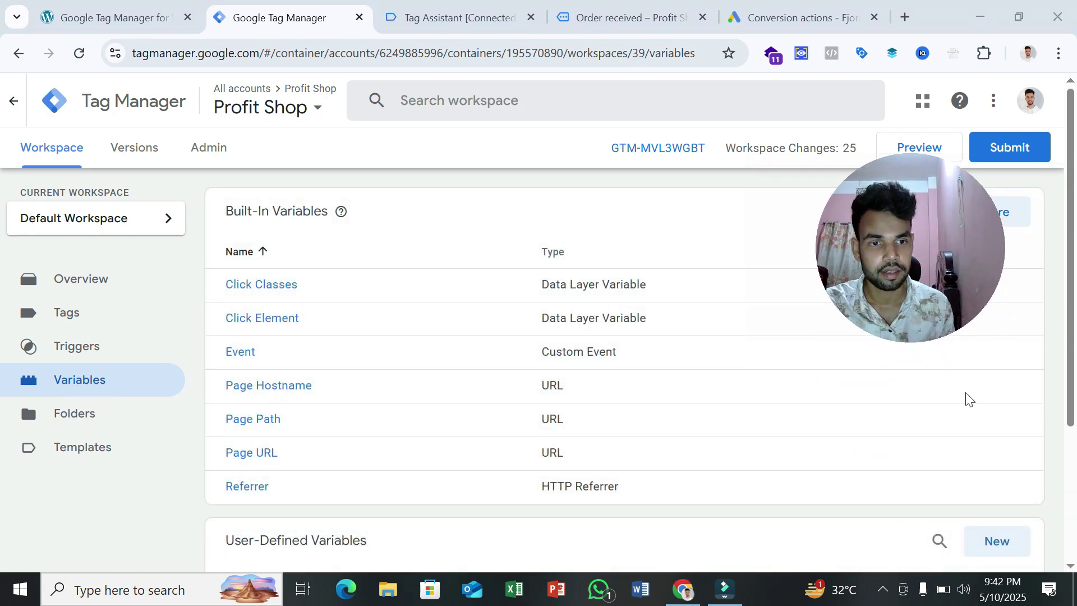
{"action": "left_click", "coordinate": [997, 542]}
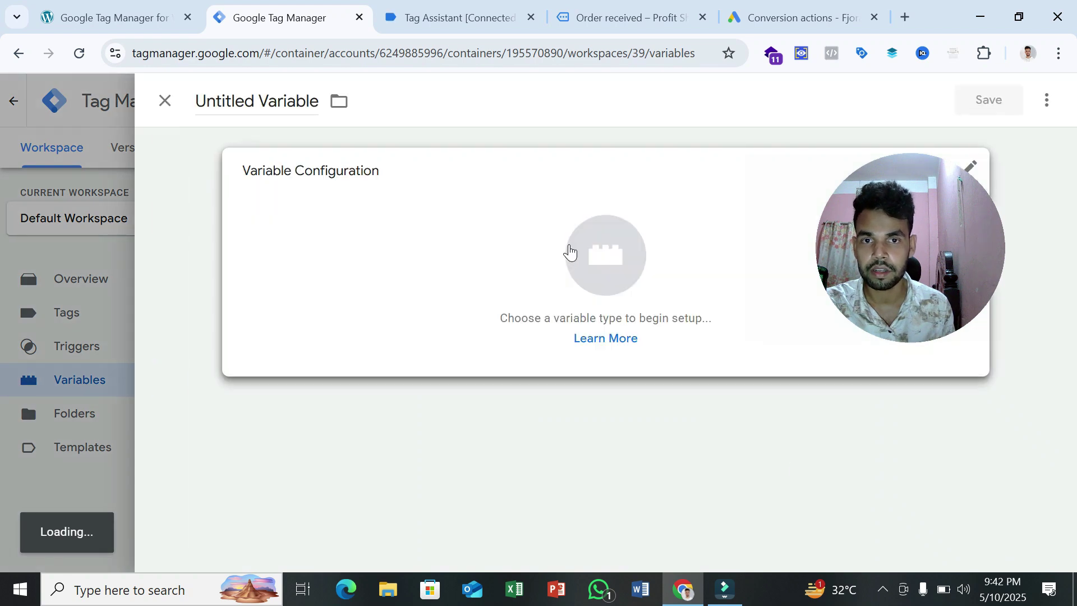
{"action": "left_click", "coordinate": [568, 247]}
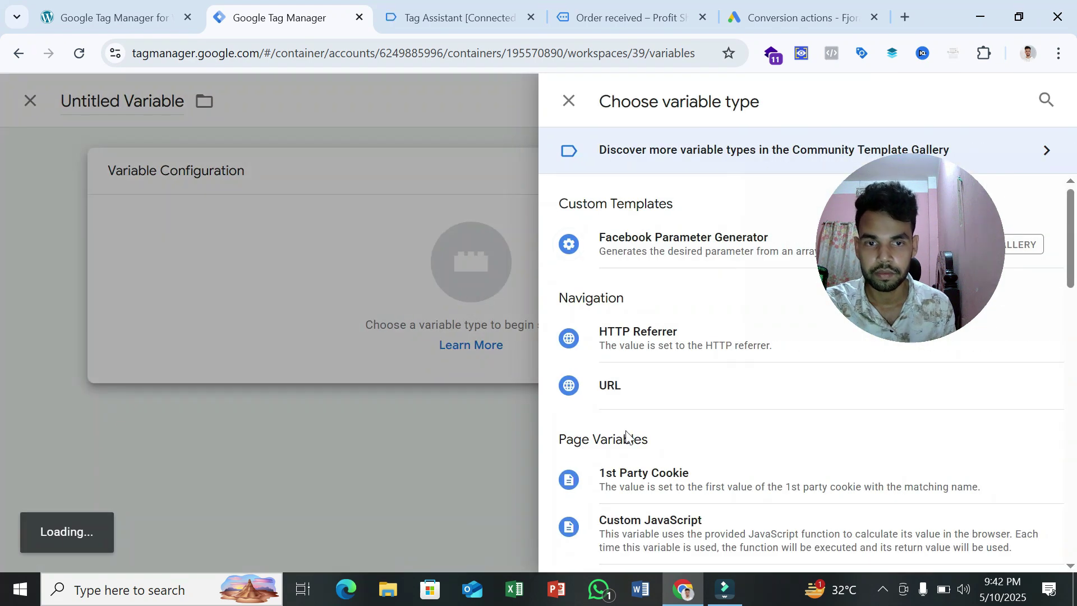
{"action": "scroll", "coordinate": [673, 443], "scroll_direction": "down", "scroll_amount": 3}
{"action": "left_click", "coordinate": [649, 431]}
{"action": "left_click", "coordinate": [361, 335]}
Copy the customerFirstName key from the Tag Assistant purchase data layer
{"action": "left_click", "coordinate": [459, 17]}
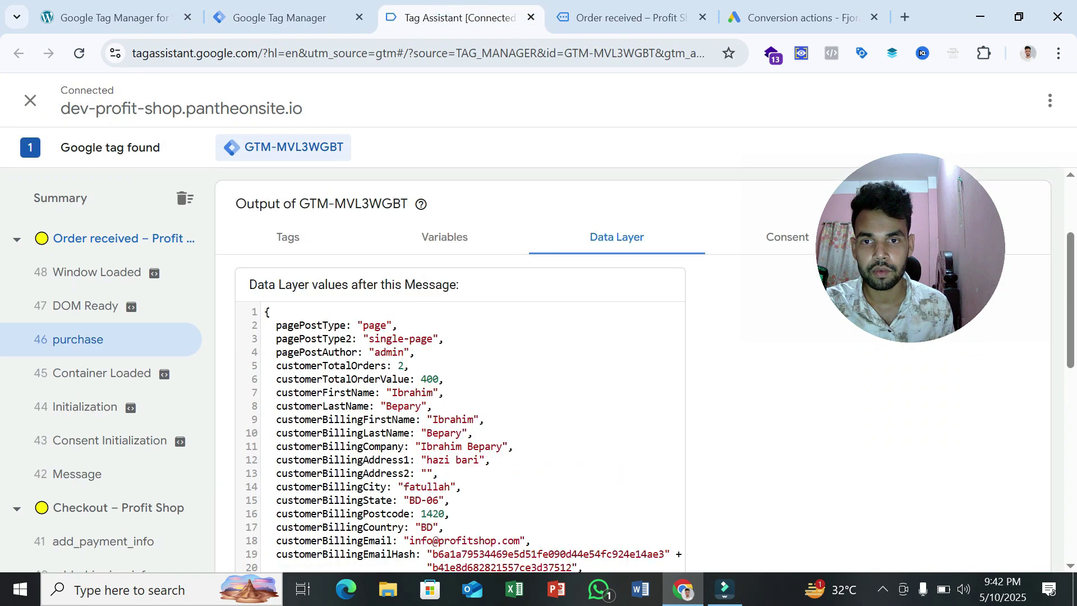
{"action": "scroll", "coordinate": [449, 364], "scroll_direction": "down", "scroll_amount": 3}
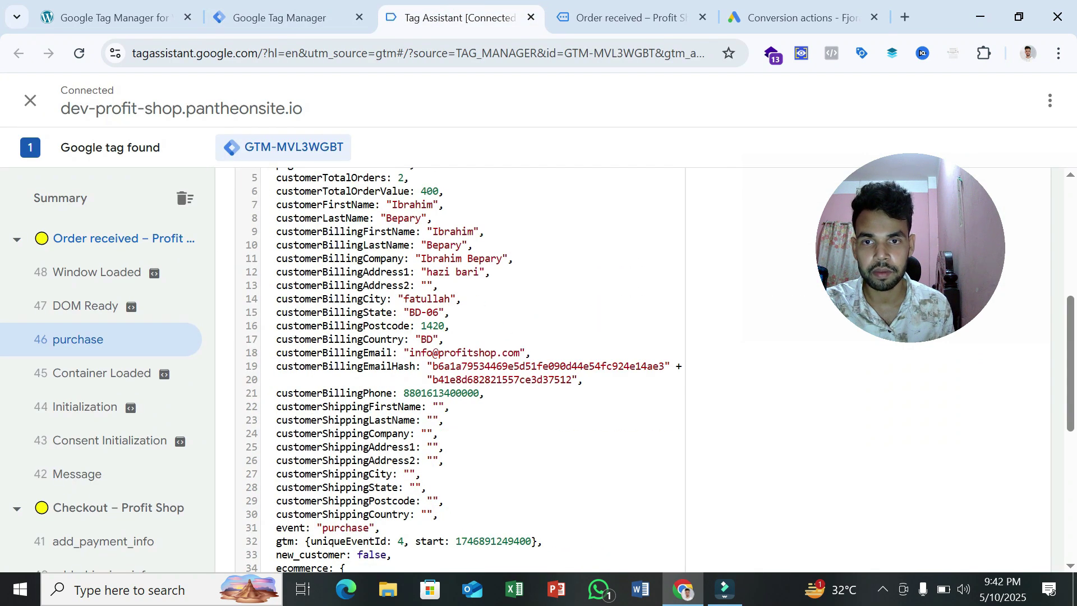
{"action": "left_click", "coordinate": [308, 16]}
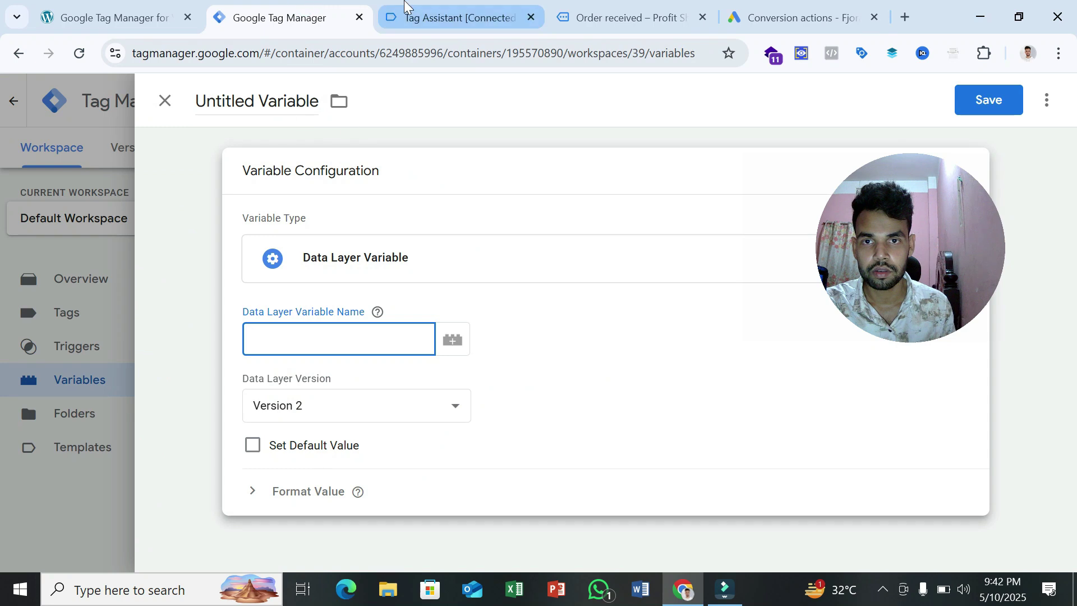
{"action": "left_click", "coordinate": [404, 6]}
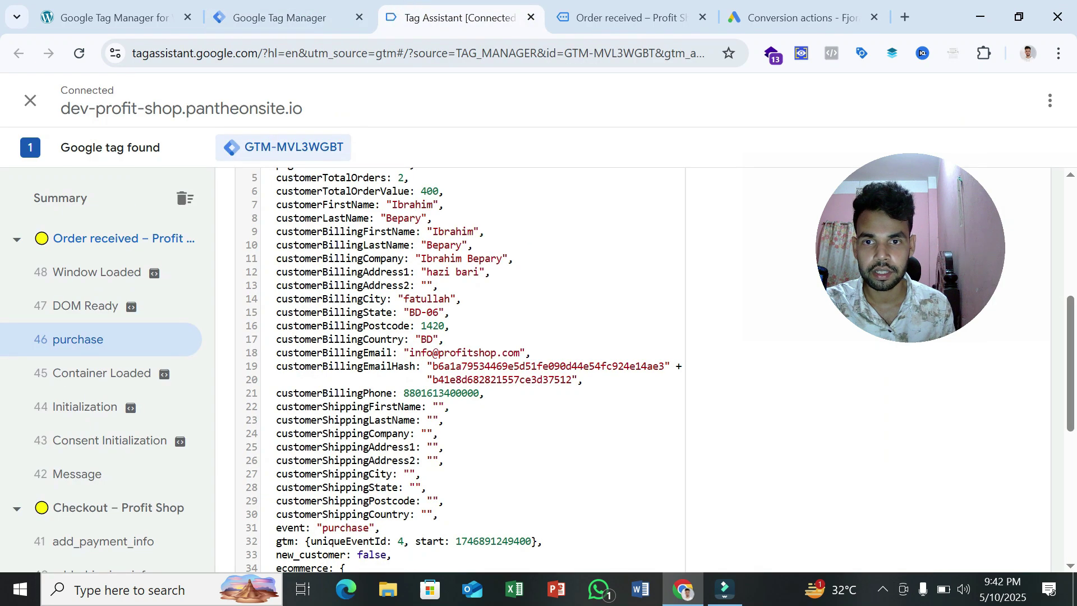
{"action": "double_click", "coordinate": [328, 205]}
{"action": "right_click", "coordinate": [342, 203]}
{"action": "left_click", "coordinate": [369, 223]}
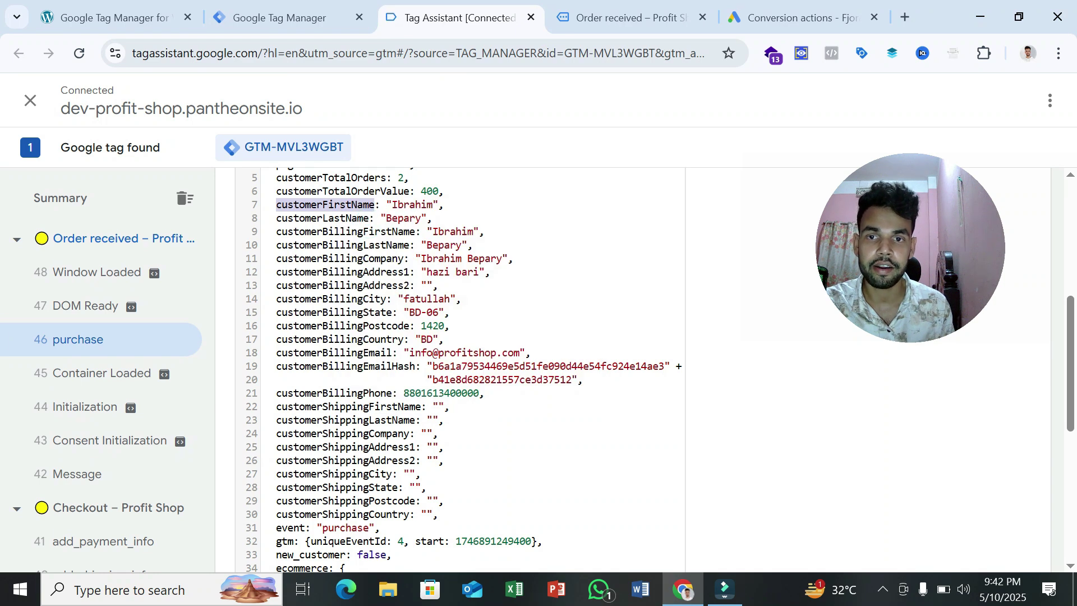
Set the data layer key to customerFirstName and save the variable as customerFirstName
{"action": "left_click", "coordinate": [281, 17]}
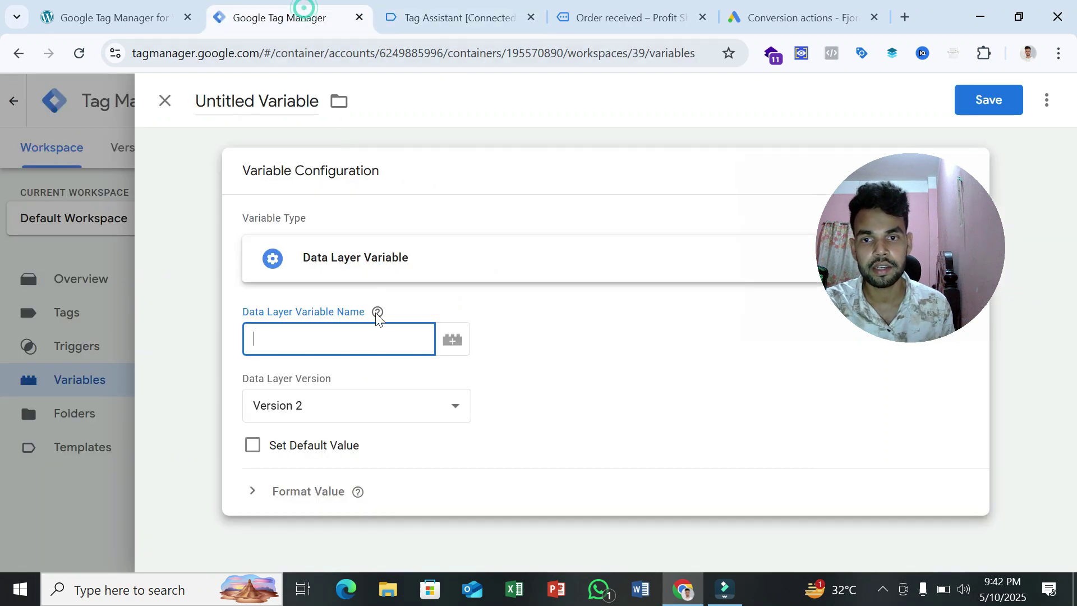
{"action": "left_click", "coordinate": [330, 339]}
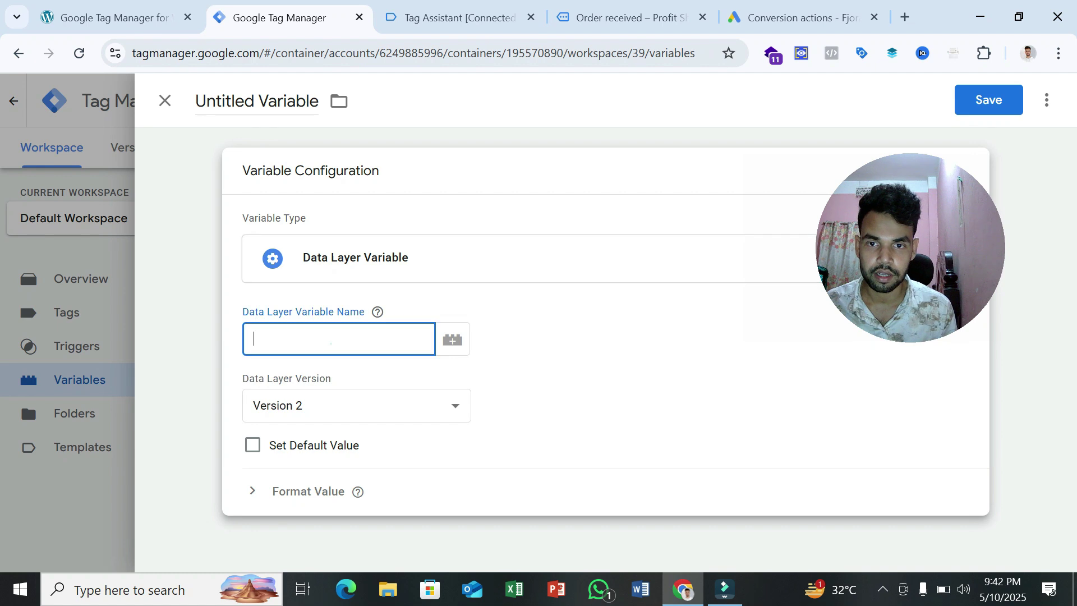
{"action": "key", "text": "ctrl+v"}
{"action": "left_click", "coordinate": [988, 100]}
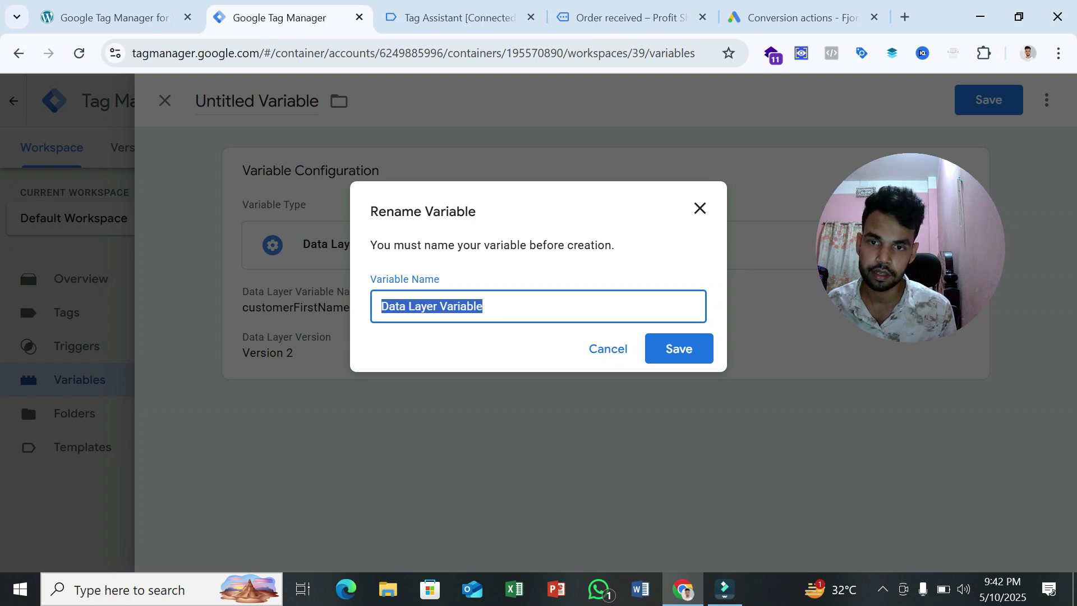
{"action": "key", "text": "ctrl+v"}
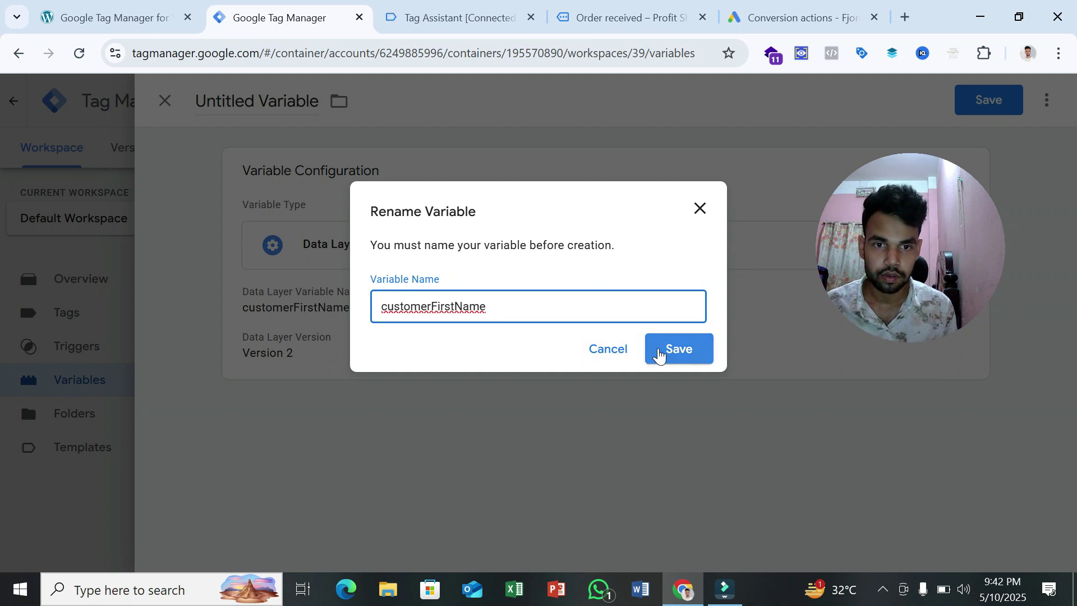
{"action": "left_click", "coordinate": [660, 352]}
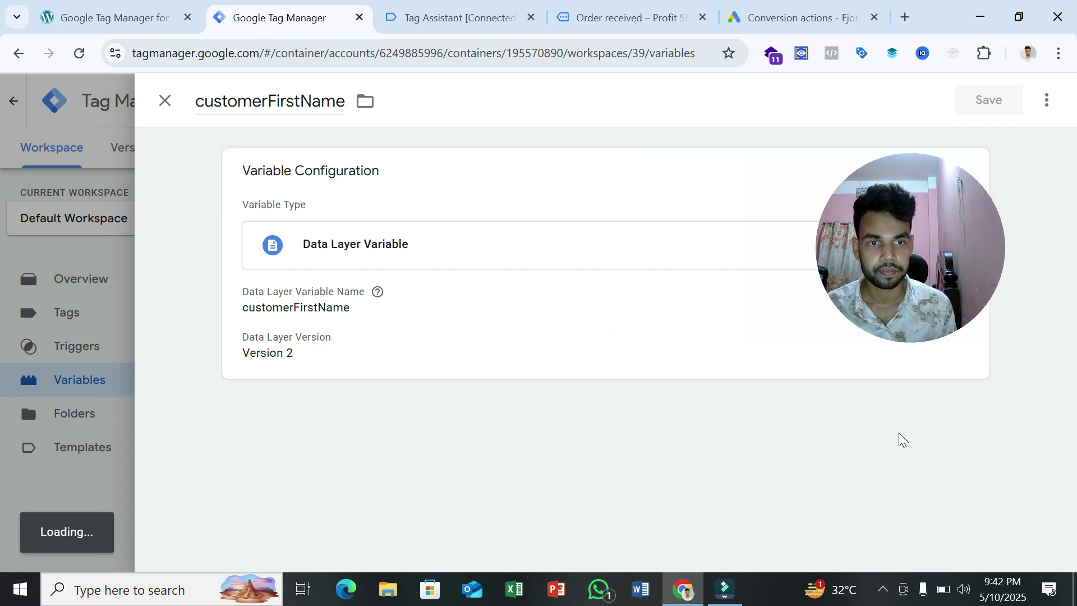
{"action": "scroll", "coordinate": [644, 425], "scroll_direction": "down", "scroll_amount": 3}
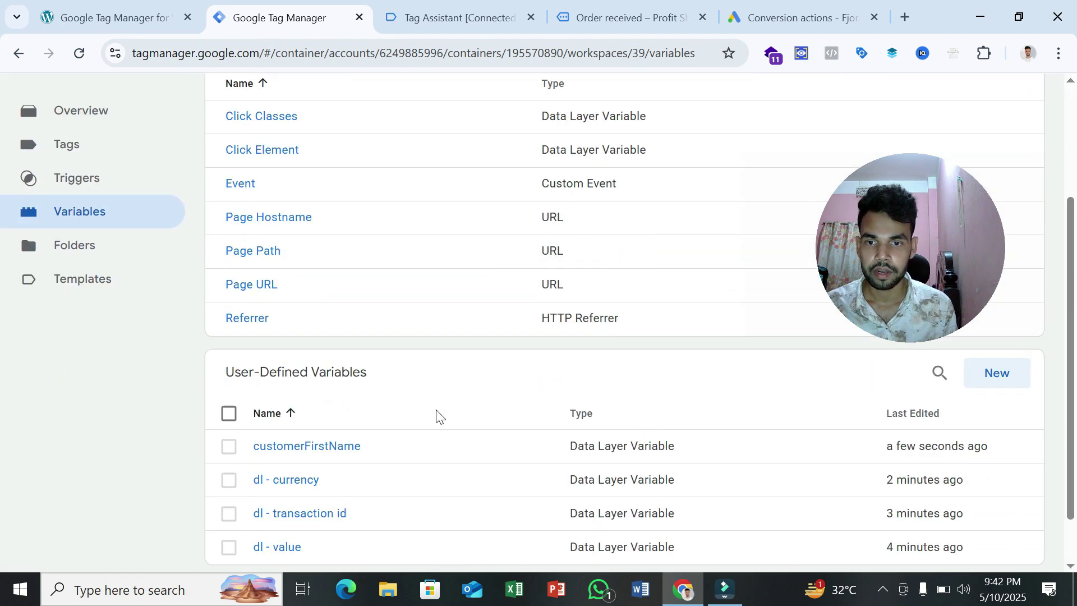
Duplicate the customerFirstName variable and copy the customerLastName key from Tag Assistant
{"action": "left_click", "coordinate": [346, 447]}
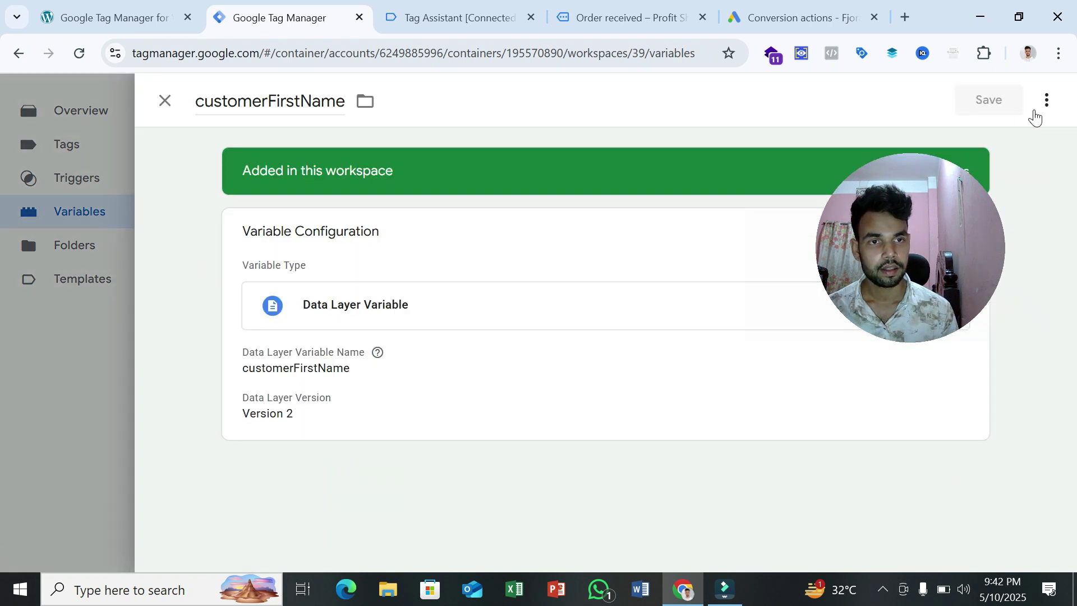
{"action": "left_click", "coordinate": [1046, 100]}
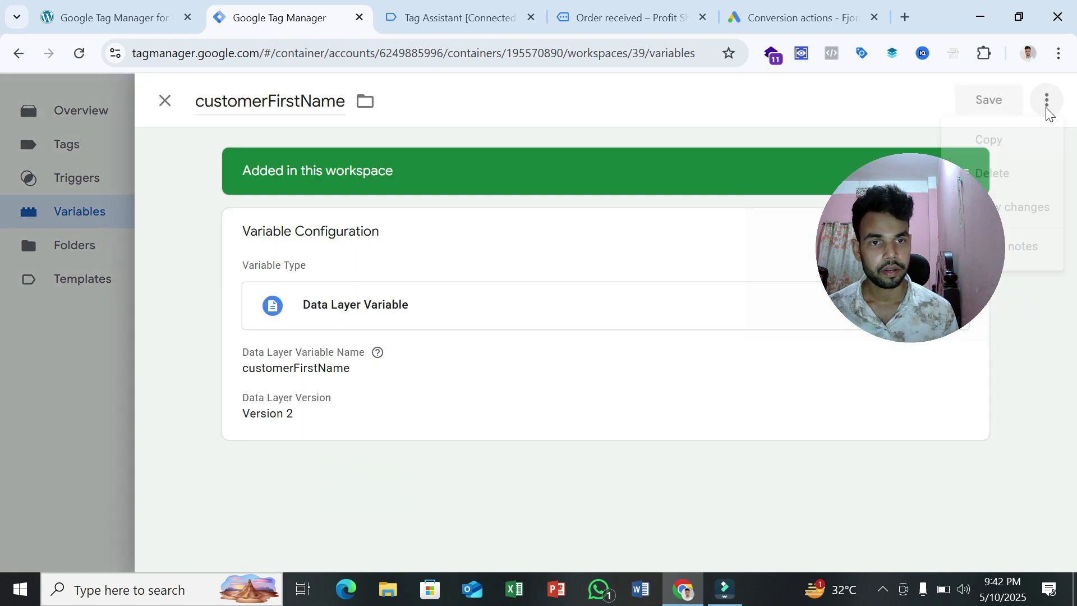
{"action": "left_click", "coordinate": [1016, 143]}
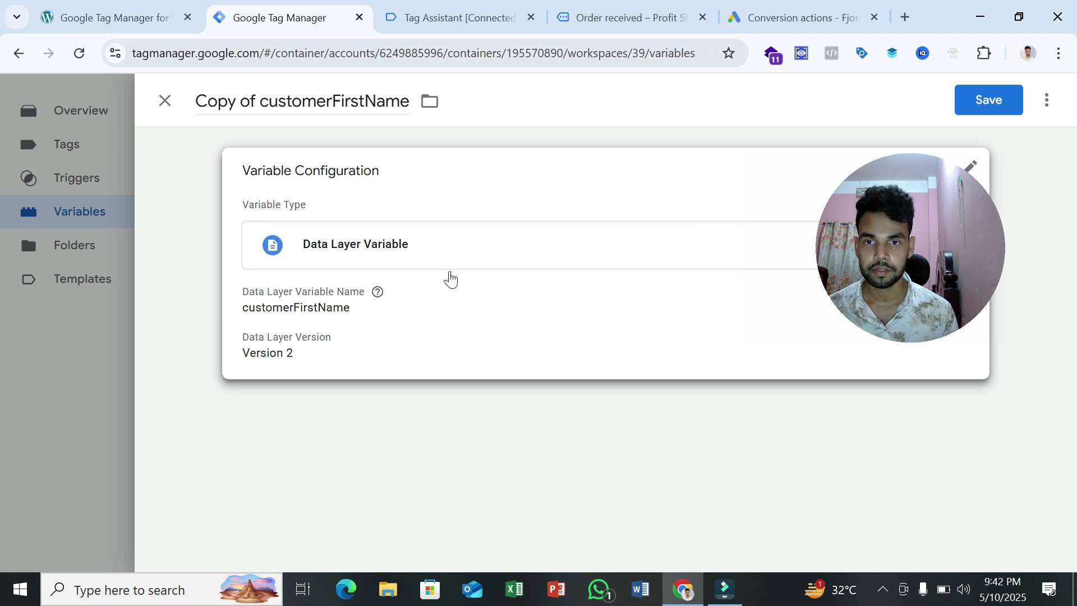
{"action": "left_click", "coordinate": [426, 17]}
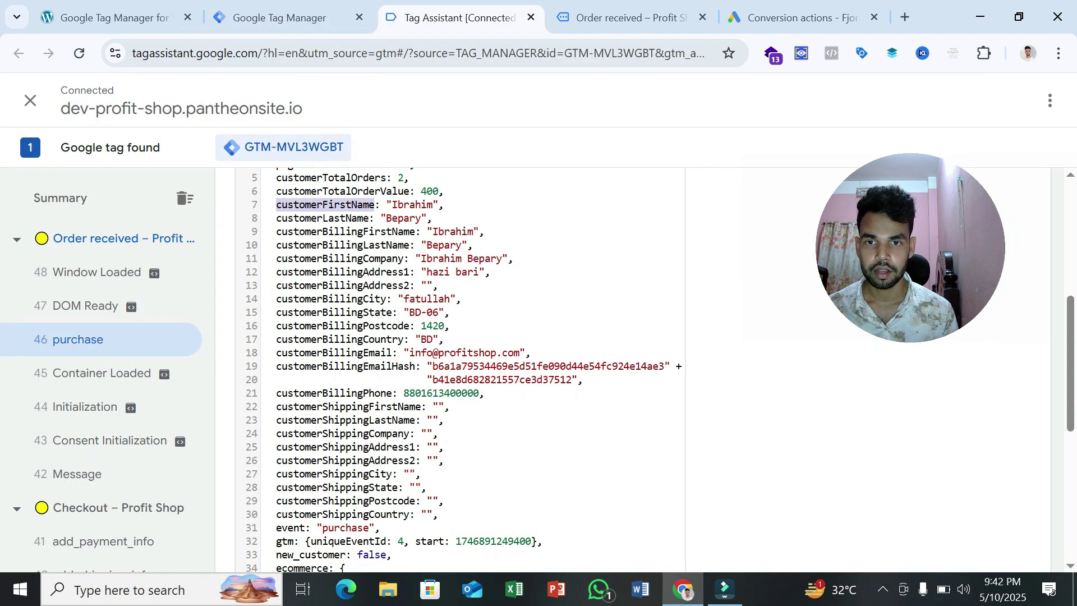
{"action": "double_click", "coordinate": [325, 219]}
{"action": "right_click", "coordinate": [334, 224]}
{"action": "left_click", "coordinate": [365, 243]}
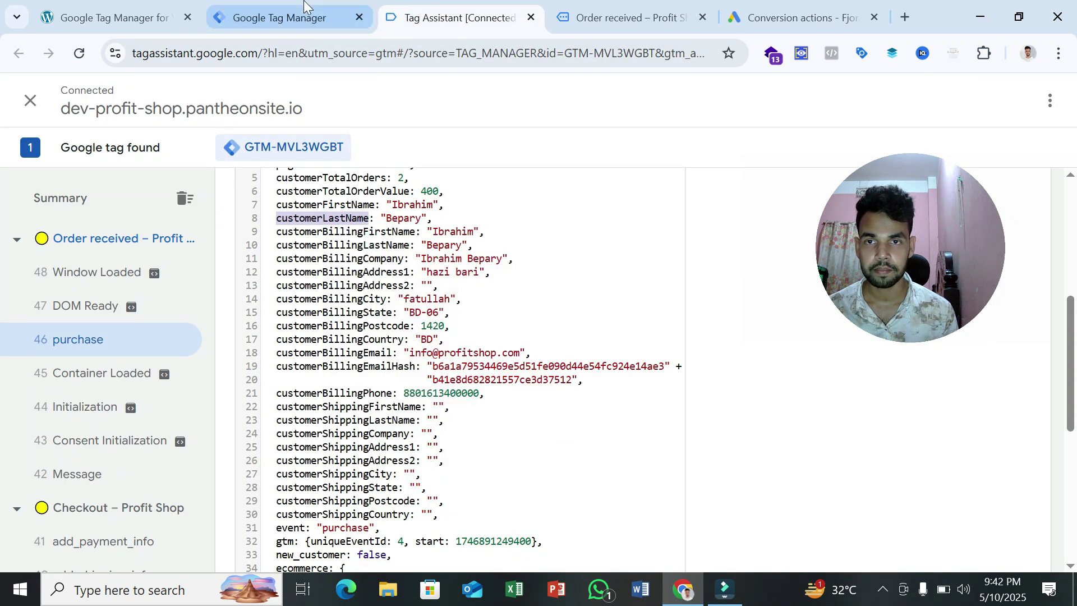
Change the copy's data layer key and title to customerLastName and save it
{"action": "left_click", "coordinate": [292, 17]}
{"action": "left_click", "coordinate": [356, 247]}
{"action": "double_click", "coordinate": [336, 331]}
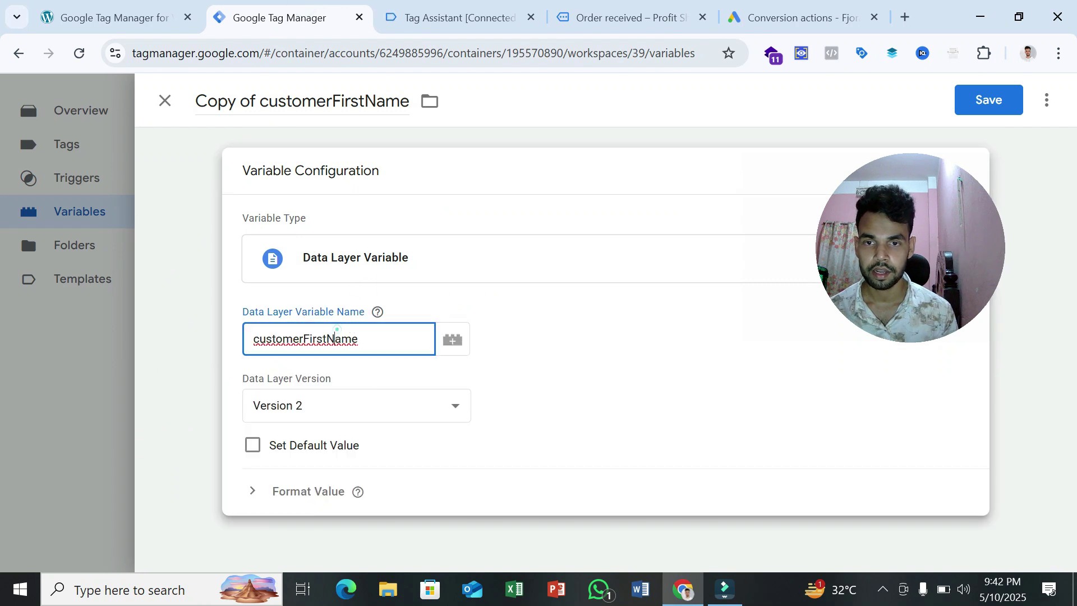
{"action": "key", "text": "ctrl+v"}
{"action": "left_click", "coordinate": [341, 154]}
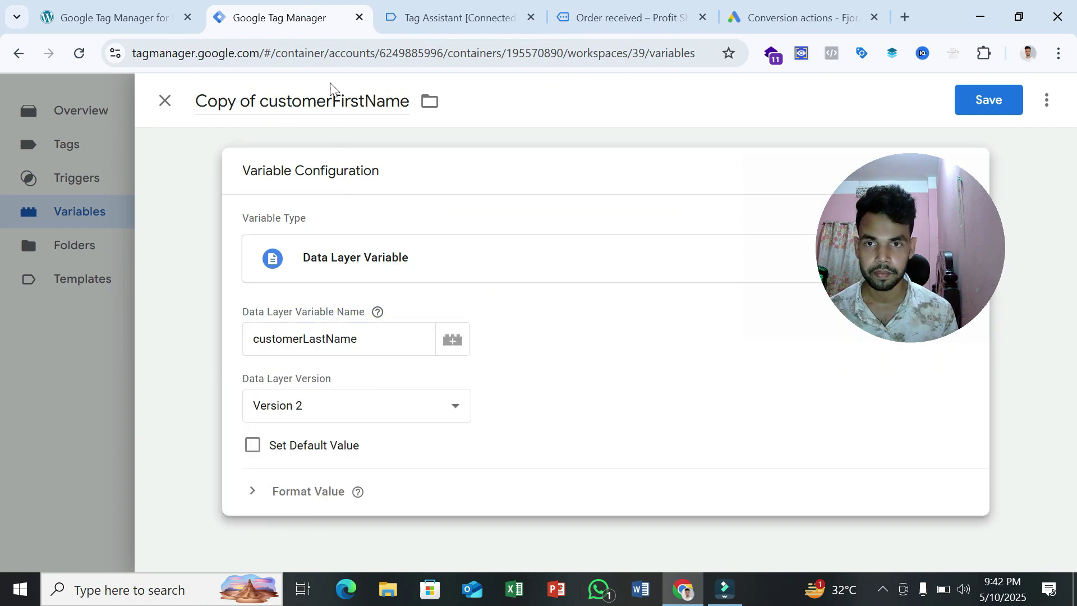
{"action": "left_click", "coordinate": [330, 87]}
{"action": "key", "text": "ctrl+v"}
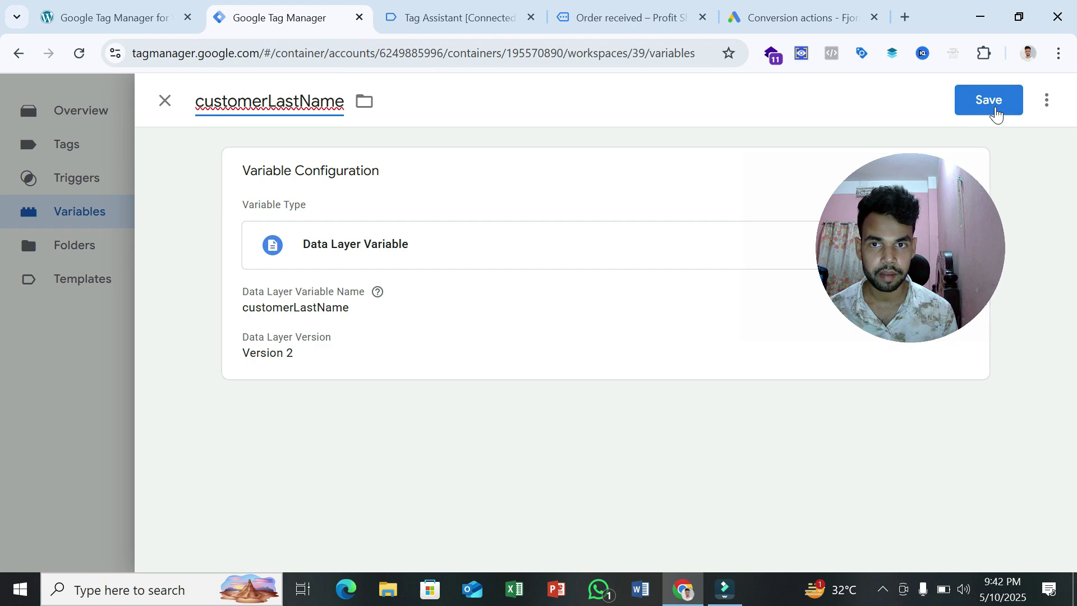
{"action": "left_click", "coordinate": [993, 101]}
{"action": "left_click", "coordinate": [483, 7]}
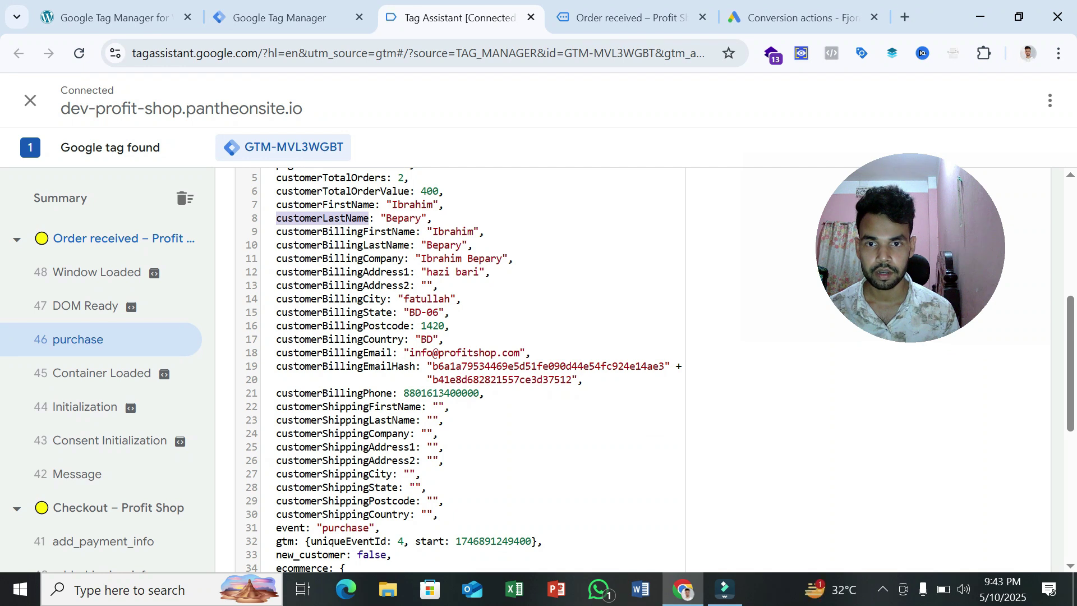
Copy the customerBillingAddress1 key from Tag Assistant and duplicate customerFirstName
{"action": "double_click", "coordinate": [359, 271]}
{"action": "right_click", "coordinate": [367, 279]}
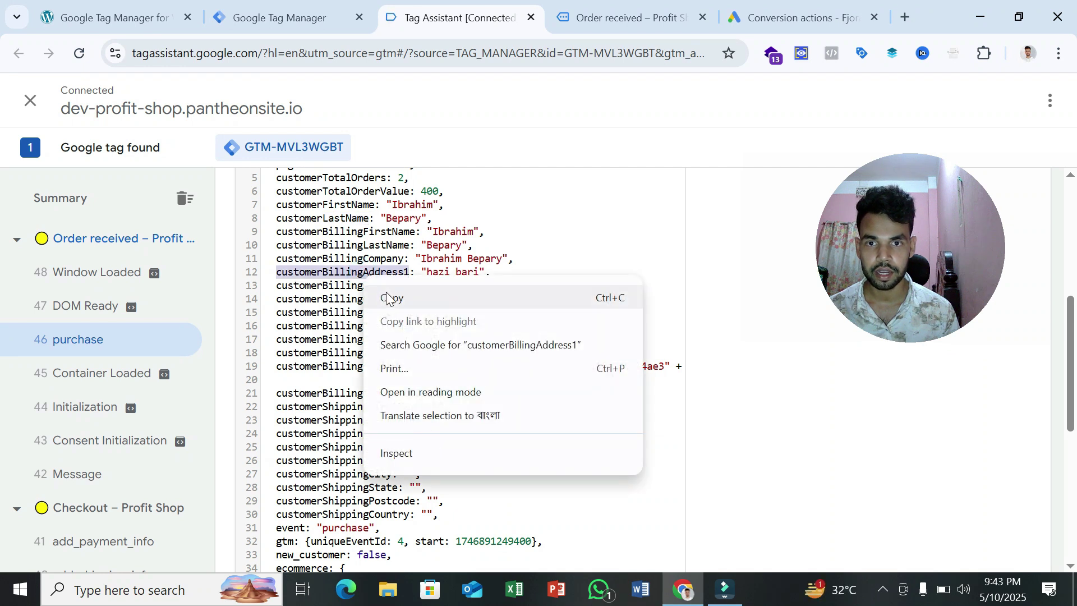
{"action": "left_click", "coordinate": [386, 295]}
{"action": "left_click", "coordinate": [277, 16]}
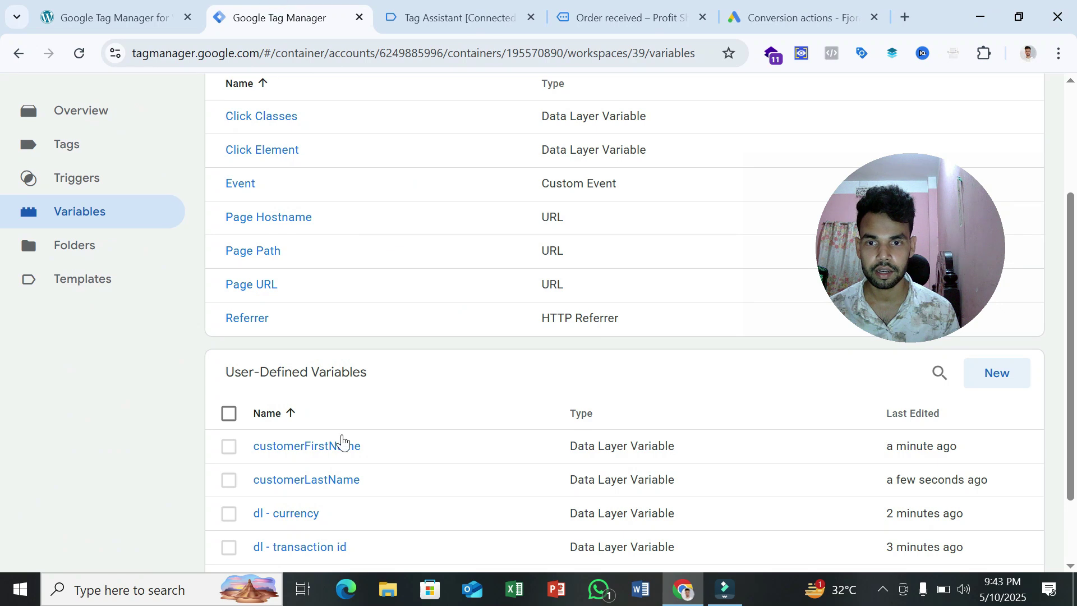
{"action": "left_click", "coordinate": [343, 445]}
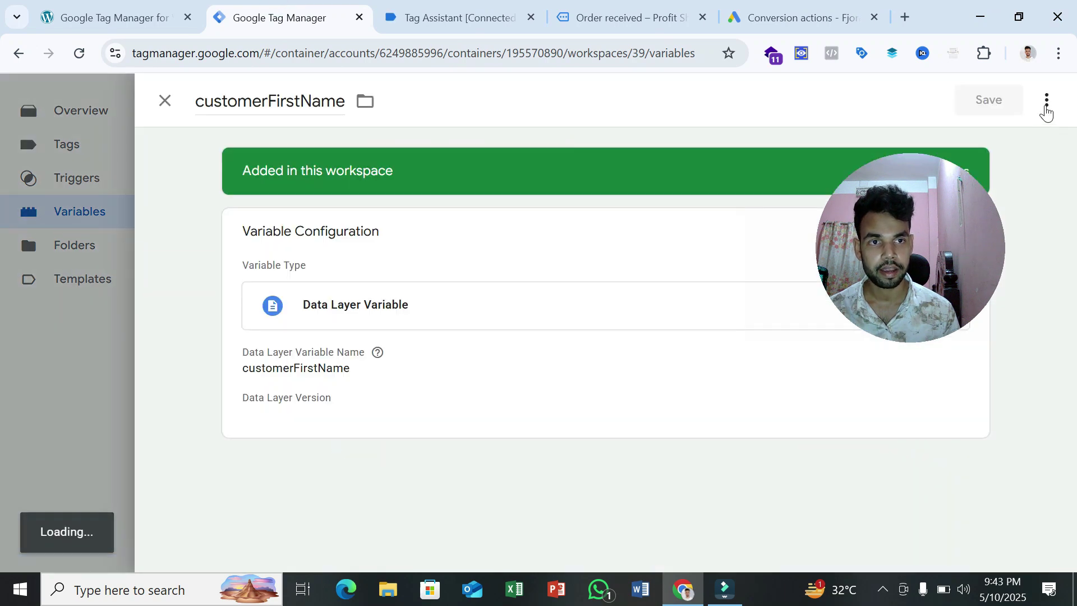
{"action": "left_click", "coordinate": [1046, 107]}
{"action": "left_click", "coordinate": [1025, 136]}
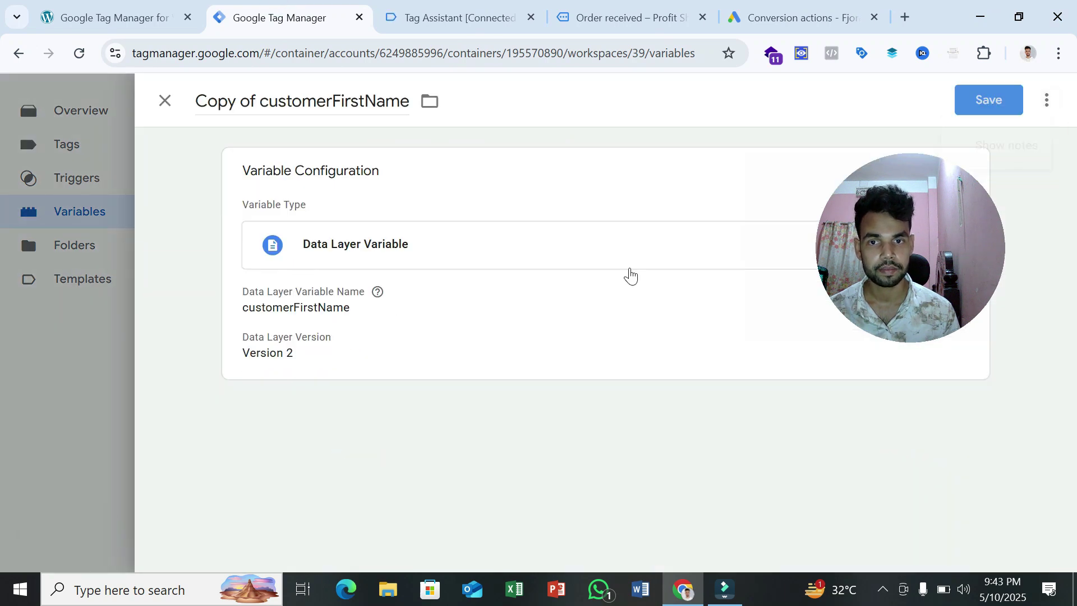
Set the copy's key and title to customerBillingAddress1 and save it
{"action": "double_click", "coordinate": [388, 325]}
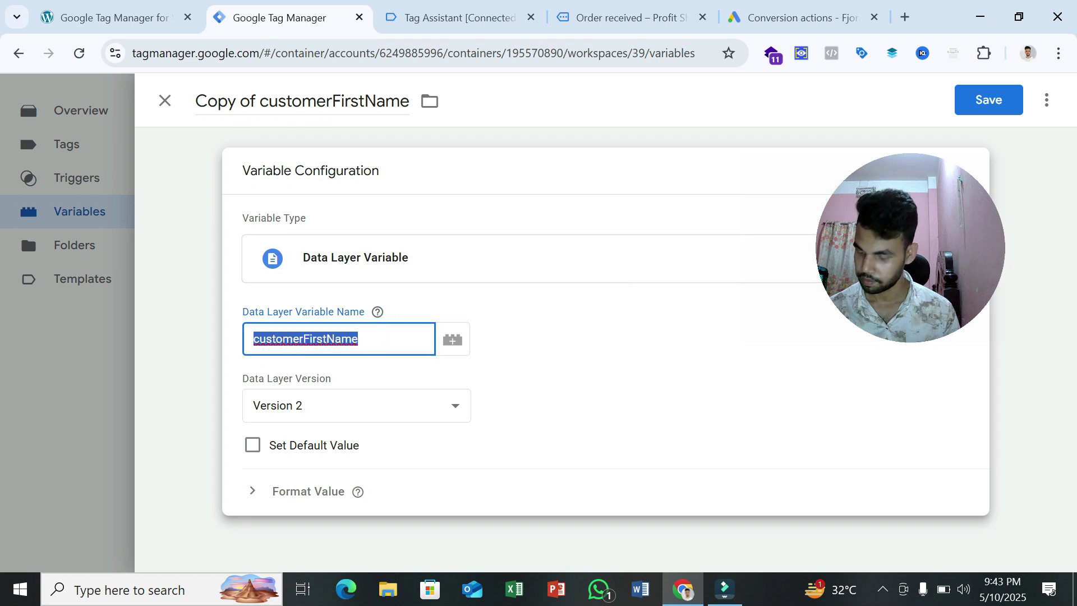
{"action": "key", "text": "ctrl+v"}
{"action": "left_click", "coordinate": [332, 170]}
{"action": "left_click", "coordinate": [309, 101]}
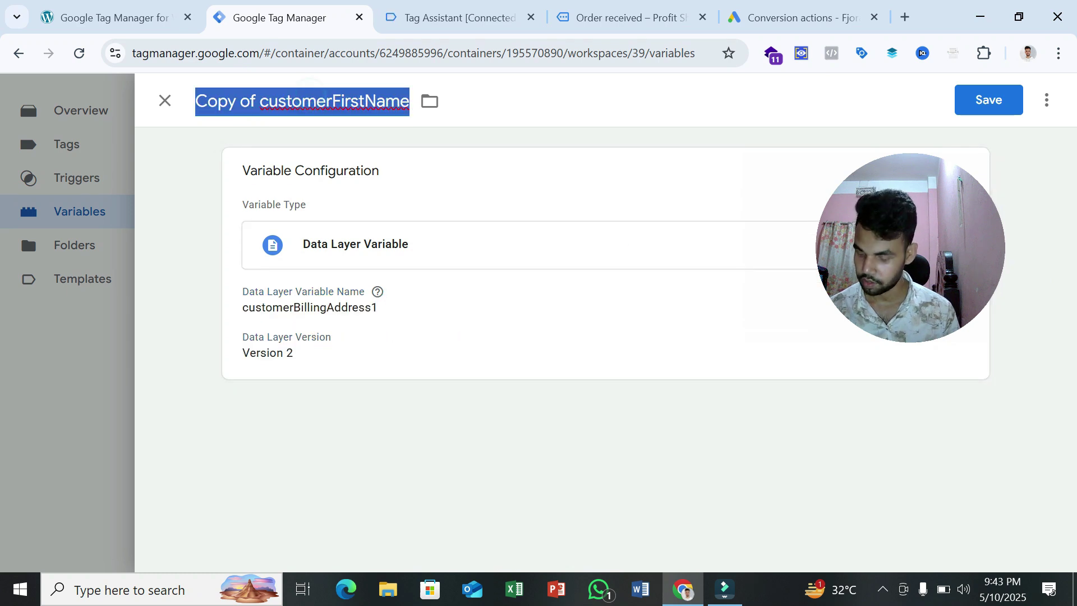
{"action": "key", "text": "ctrl+v"}
{"action": "left_click", "coordinate": [1014, 110]}
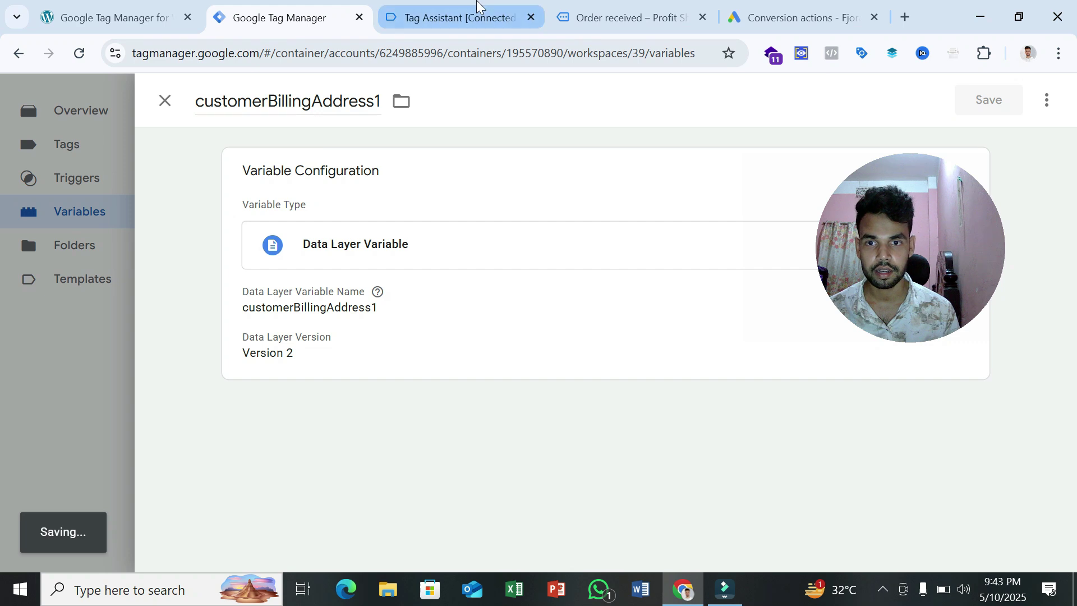
Copy the customerBillingCity key from Tag Assistant and duplicate customerBillingAddress1
{"action": "left_click", "coordinate": [474, 16]}
{"action": "double_click", "coordinate": [358, 299]}
{"action": "right_click", "coordinate": [359, 303]}
{"action": "left_click", "coordinate": [384, 319]}
{"action": "left_click", "coordinate": [270, 10]}
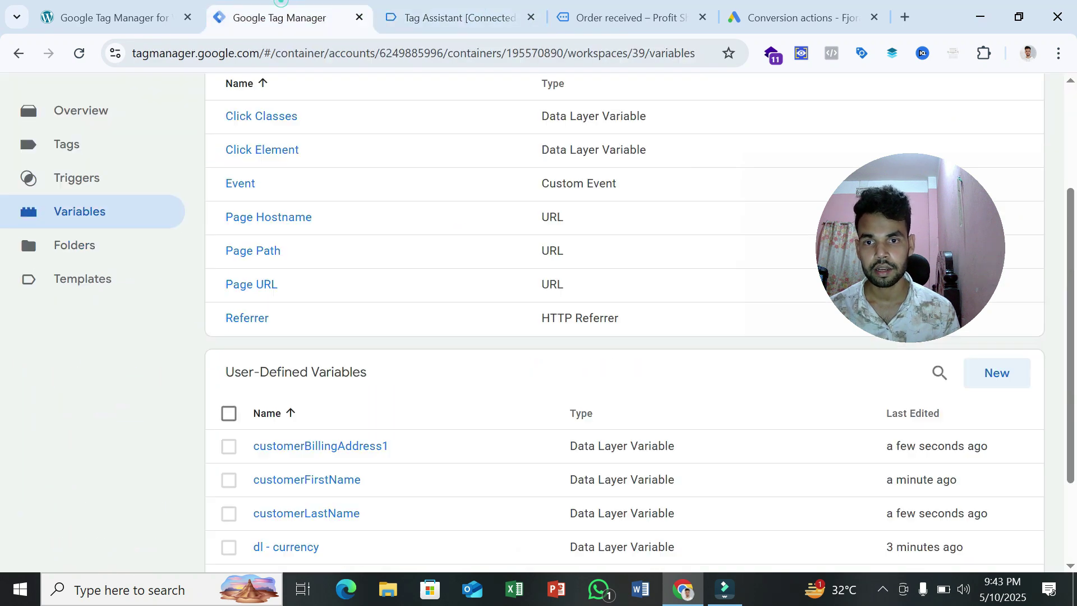
{"action": "left_click", "coordinate": [359, 446]}
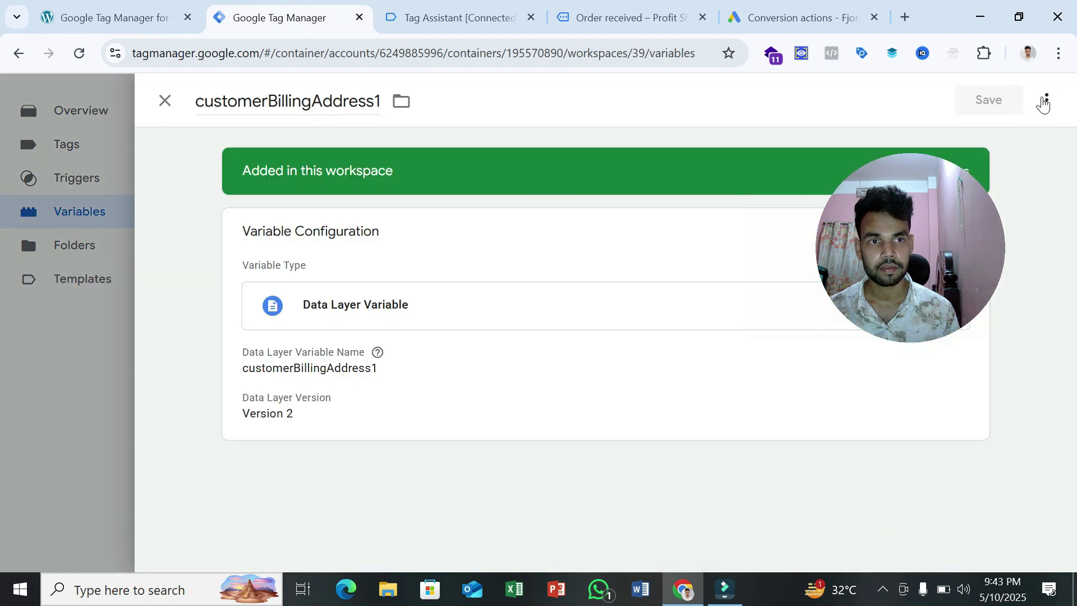
{"action": "left_click", "coordinate": [1042, 104]}
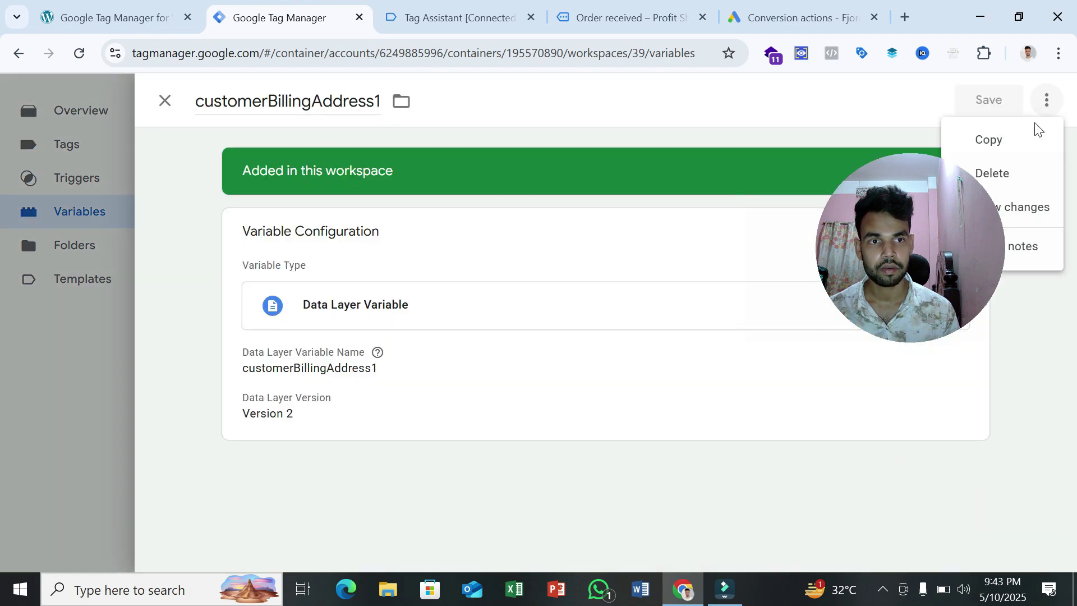
{"action": "left_click", "coordinate": [990, 139]}
Set the copy's key and title to customerBillingCity and save it
{"action": "left_click", "coordinate": [371, 343]}
{"action": "double_click", "coordinate": [371, 343]}
{"action": "type", "text": "customerBillingCity"}
{"action": "left_click", "coordinate": [455, 17]}
{"action": "left_click", "coordinate": [283, 17]}
{"action": "left_click", "coordinate": [296, 106]}
{"action": "key", "text": "ctrl+a"}
{"action": "key", "text": "ctrl+v"}
{"action": "left_click", "coordinate": [973, 107]}
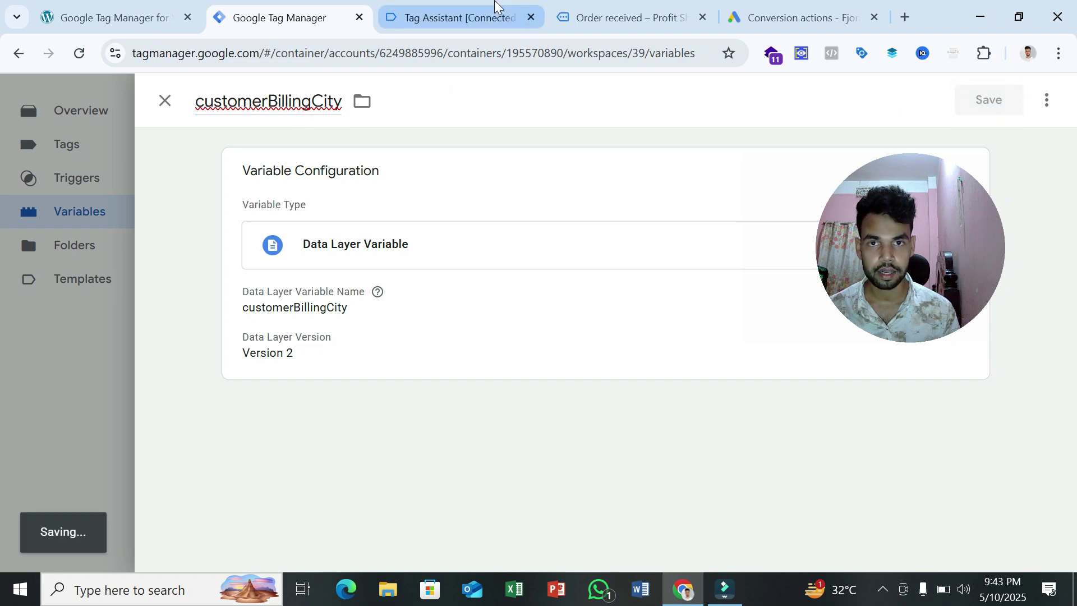
{"action": "left_click", "coordinate": [493, 12]}
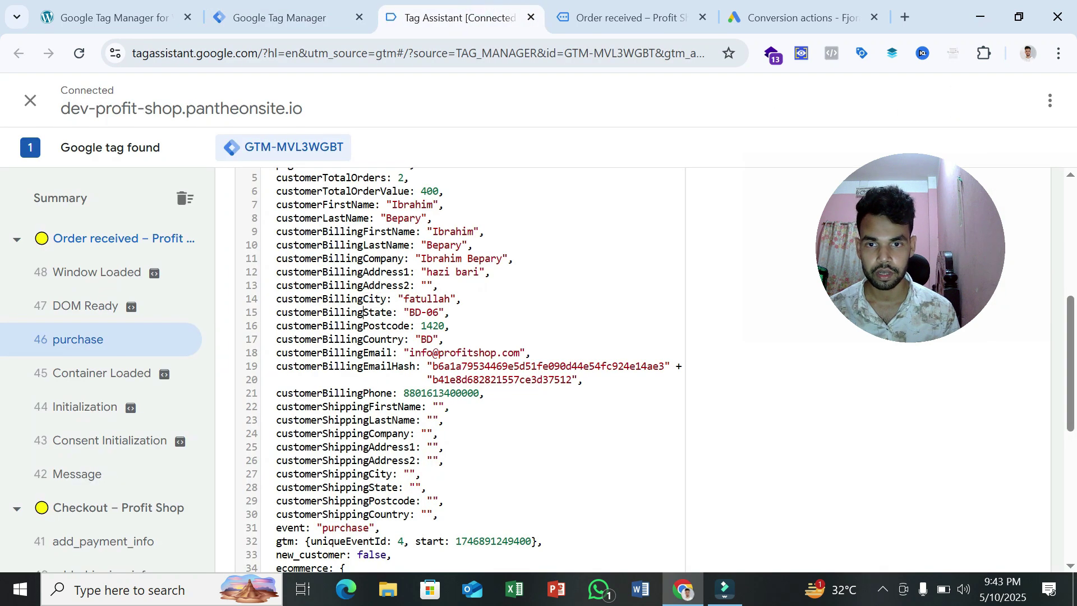
Copy the customerBillingState key and start a new Data Layer Variable
{"action": "double_click", "coordinate": [359, 313]}
{"action": "right_click", "coordinate": [359, 314]}
{"action": "left_click", "coordinate": [394, 334]}
{"action": "left_click", "coordinate": [324, 12]}
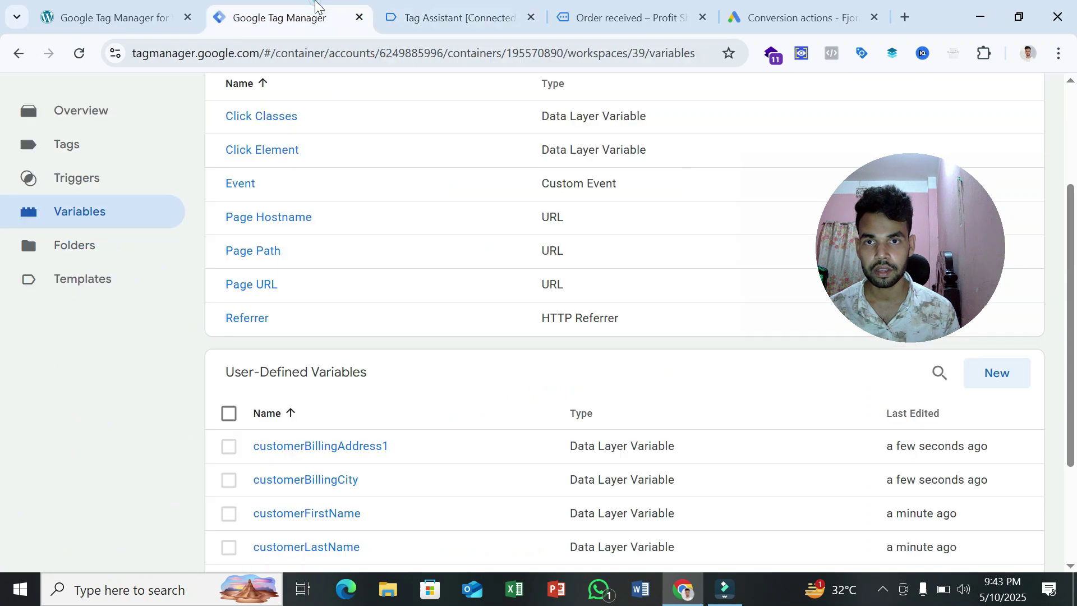
{"action": "left_click", "coordinate": [996, 373]}
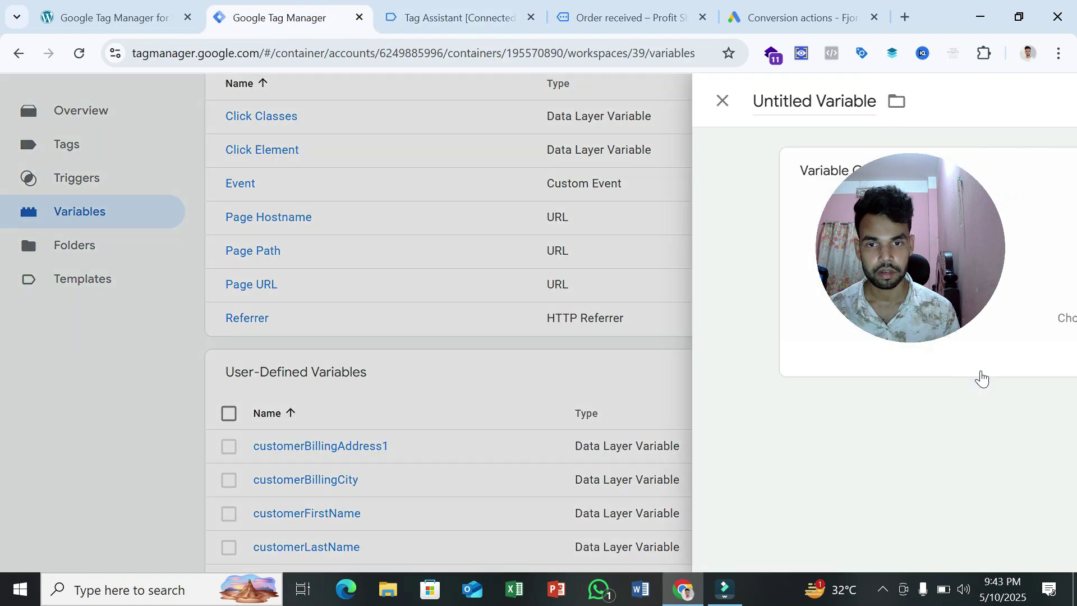
{"action": "left_click", "coordinate": [525, 263]}
{"action": "scroll", "coordinate": [633, 386], "scroll_direction": "down", "scroll_amount": 1}
{"action": "scroll", "coordinate": [634, 386], "scroll_direction": "down", "scroll_amount": 1}
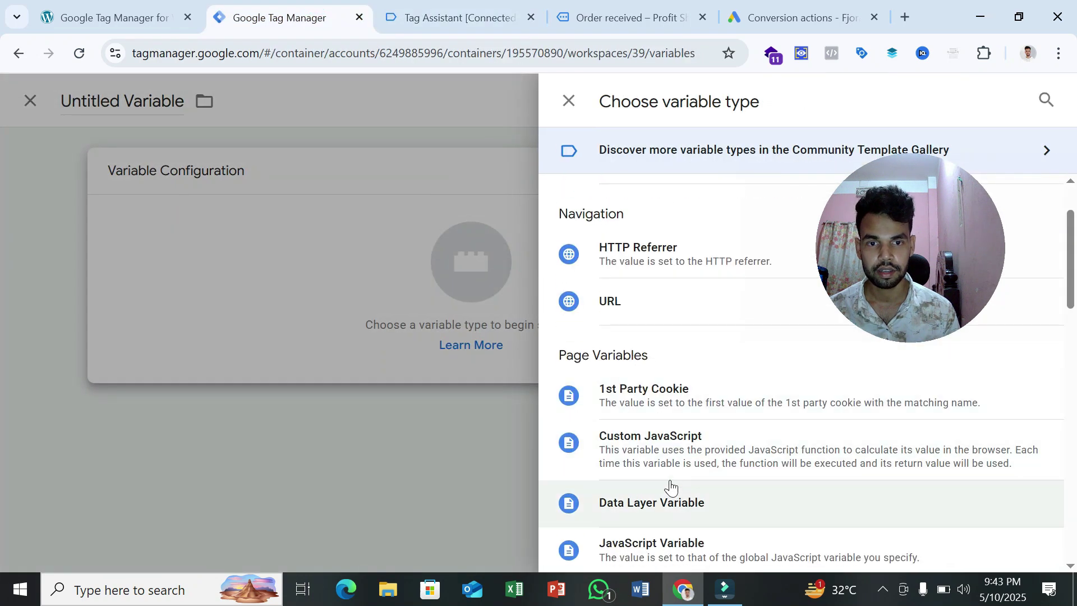
{"action": "left_click", "coordinate": [671, 489]}
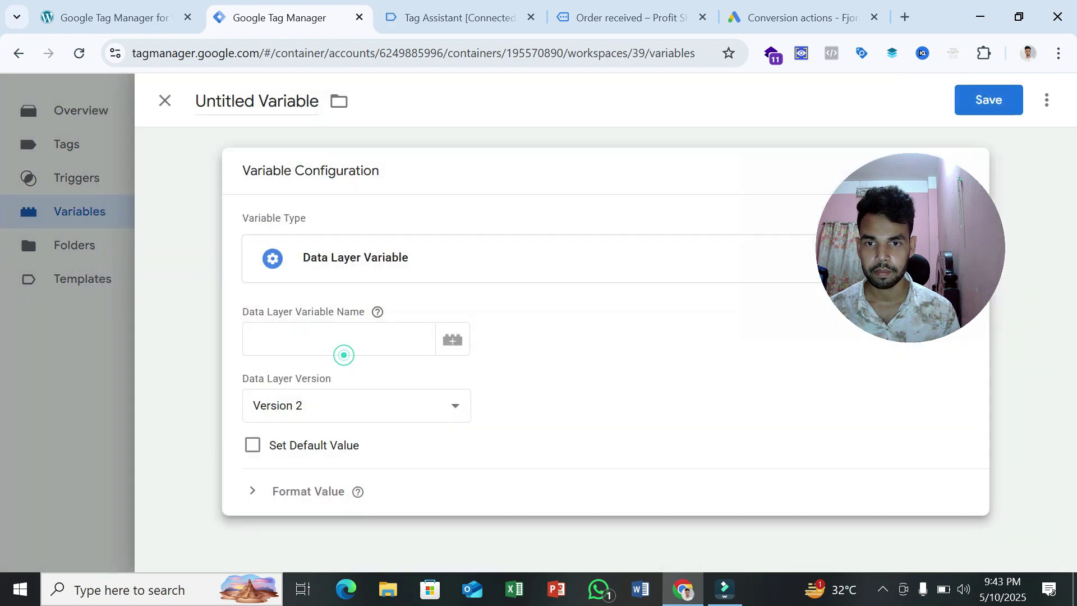
Give the new variable key and title customerBillingState and save it
{"action": "left_click", "coordinate": [344, 344]}
{"action": "key", "text": "ctrl+v"}
{"action": "left_click", "coordinate": [301, 101]}
{"action": "key", "text": "ctrl+a"}
{"action": "key", "text": "ctrl+v"}
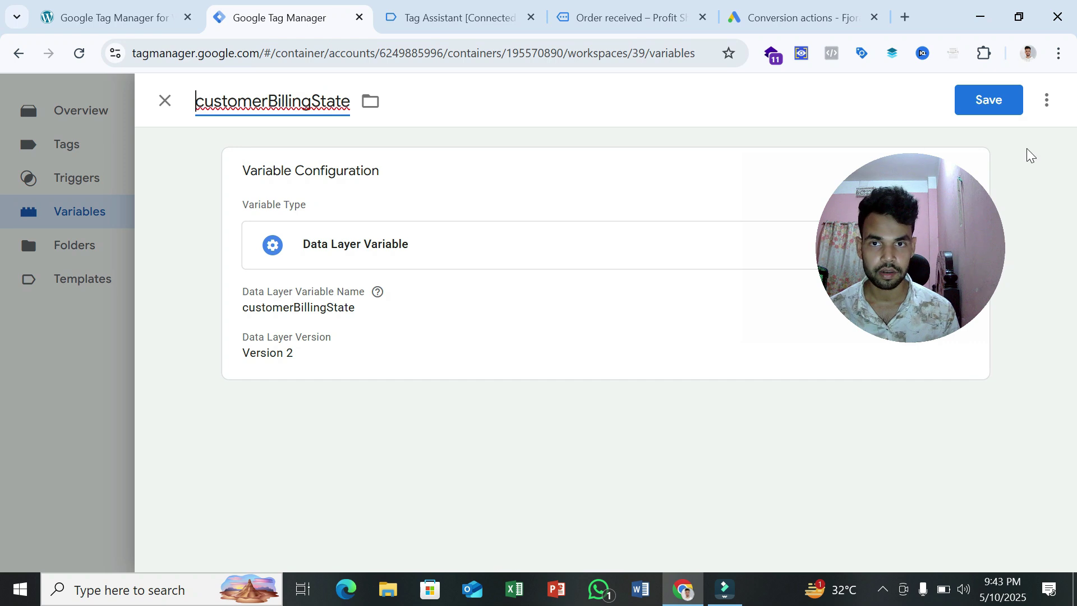
{"action": "left_click", "coordinate": [987, 100]}
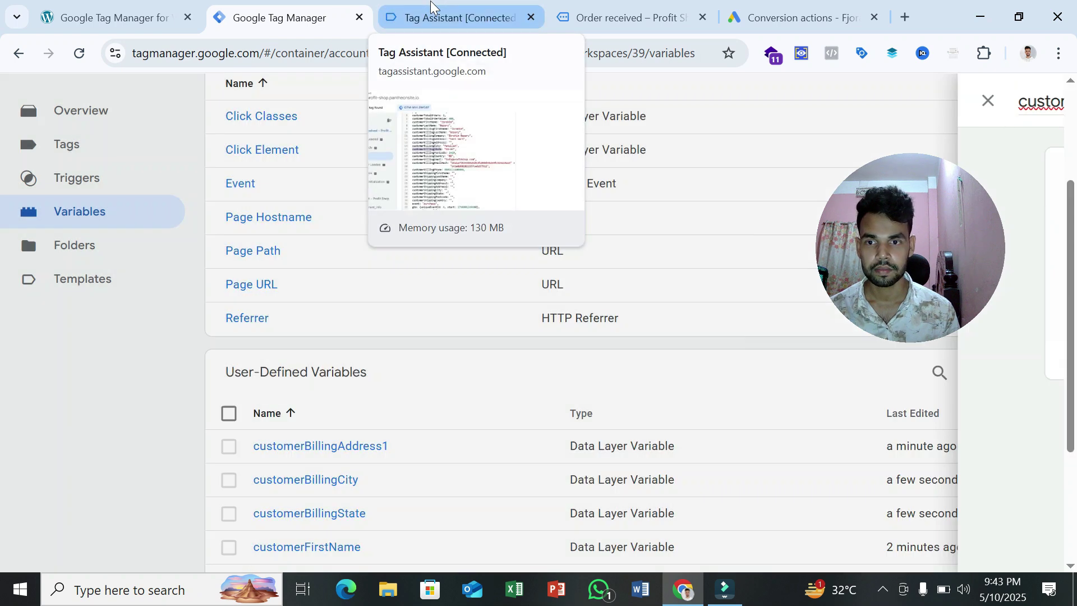
Copy the customerBillingPostcode key from Tag Assistant and duplicate customerBillingAddress1
{"action": "left_click", "coordinate": [419, 12]}
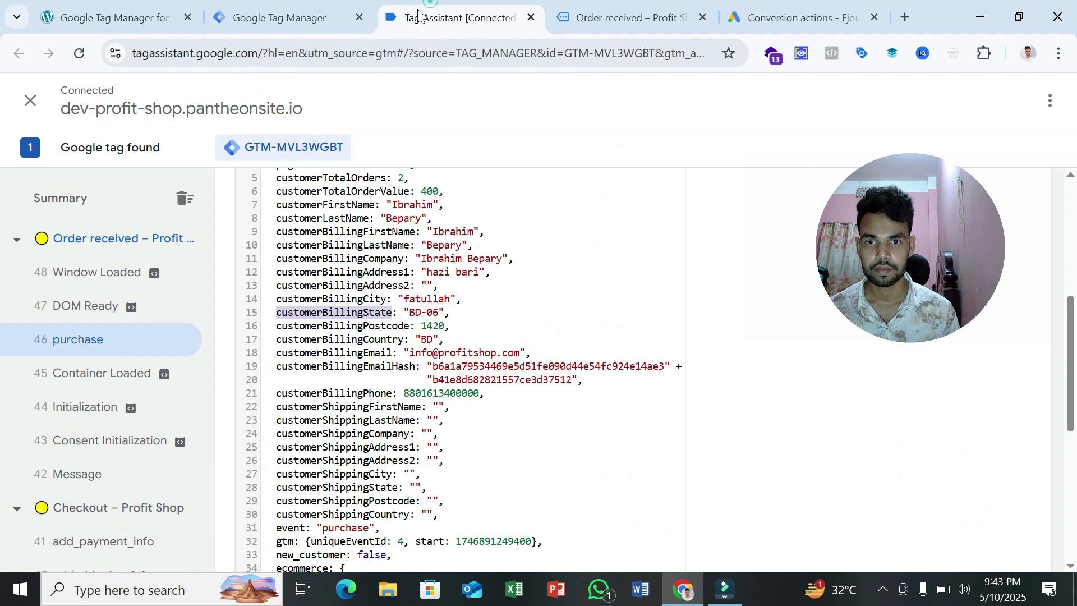
{"action": "double_click", "coordinate": [348, 326]}
{"action": "right_click", "coordinate": [347, 327]}
{"action": "left_click", "coordinate": [386, 350]}
{"action": "left_click", "coordinate": [276, 15]}
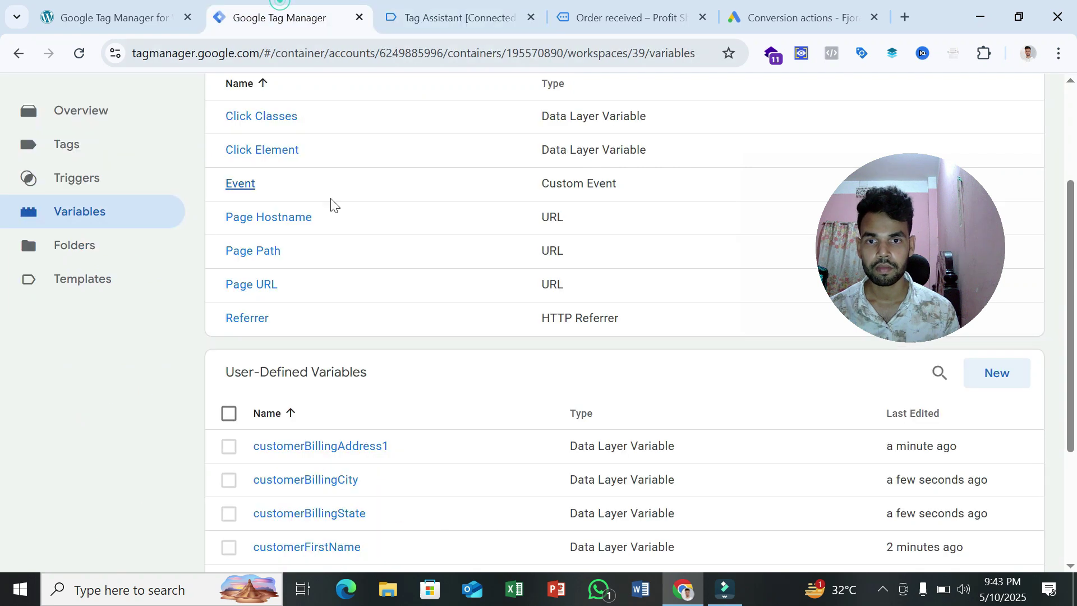
{"action": "left_click", "coordinate": [328, 455]}
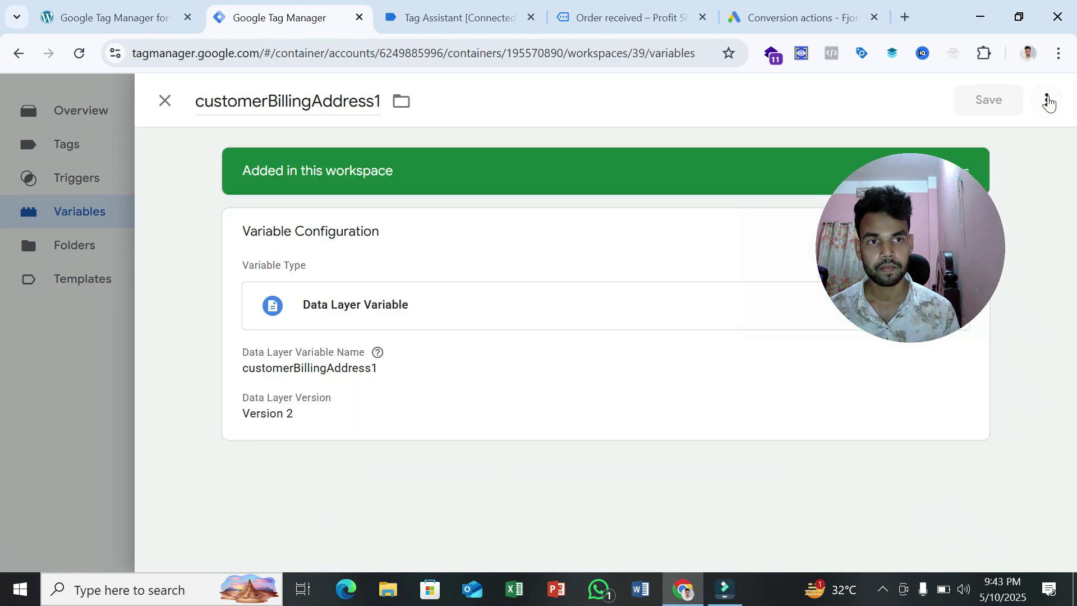
{"action": "left_click", "coordinate": [1046, 100]}
{"action": "left_click", "coordinate": [1017, 142]}
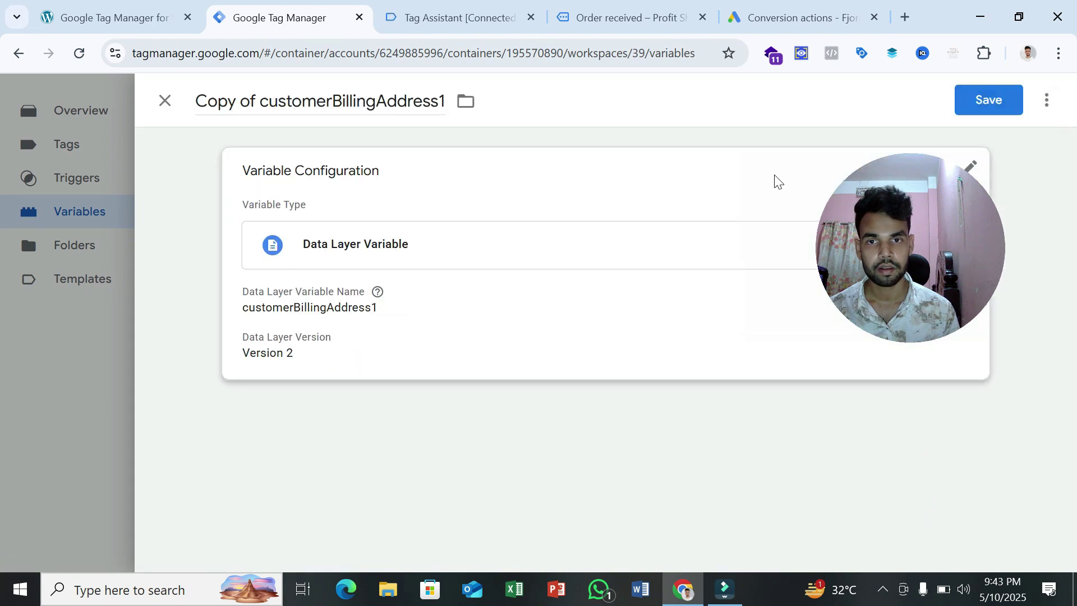
Set the copy's key and title to customerBillingPostcode and save it
{"action": "double_click", "coordinate": [416, 339]}
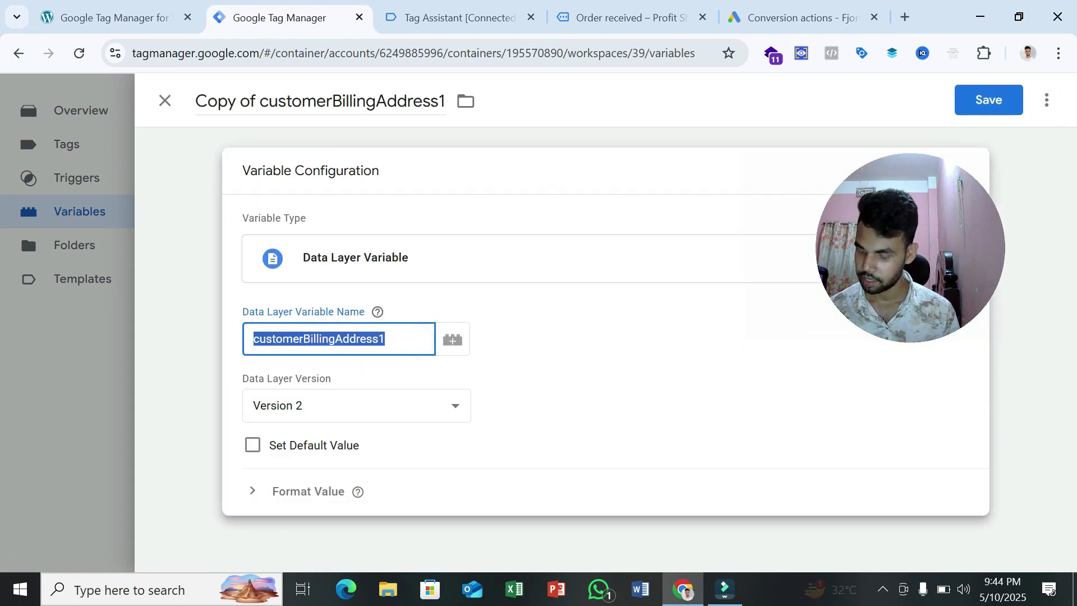
{"action": "key", "text": "ctrl+v"}
{"action": "left_click", "coordinate": [367, 120]}
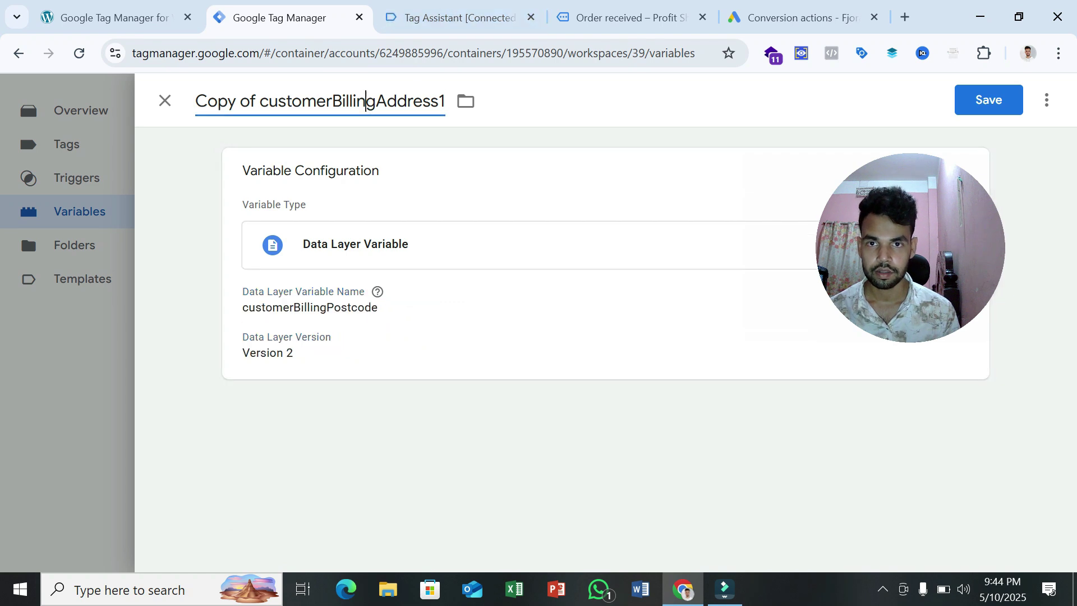
{"action": "left_click", "coordinate": [369, 101]}
{"action": "key", "text": "ctrl+v"}
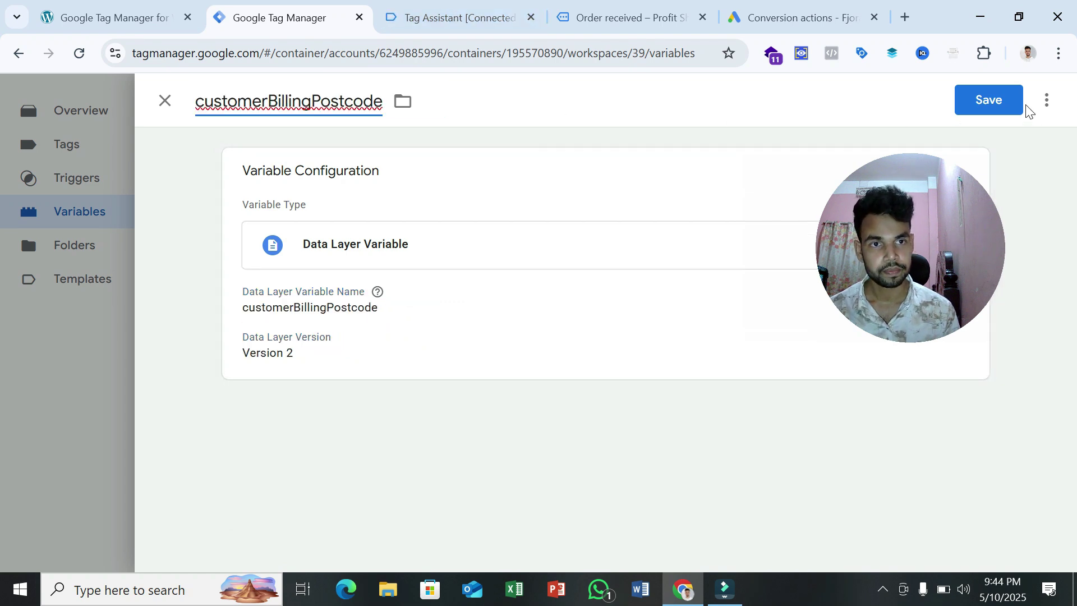
{"action": "left_click", "coordinate": [990, 101]}
{"action": "left_click", "coordinate": [488, 6]}
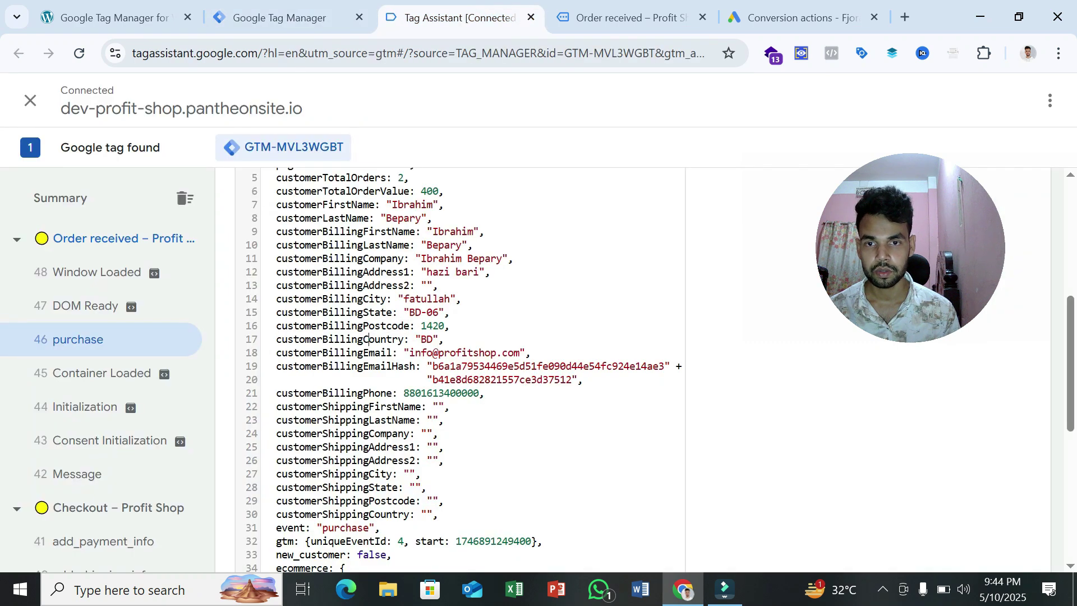
Copy the customerBillingCountry key from Tag Assistant and duplicate customerBillingAddress1
{"action": "double_click", "coordinate": [359, 339]}
{"action": "right_click", "coordinate": [359, 338]}
{"action": "left_click", "coordinate": [415, 363]}
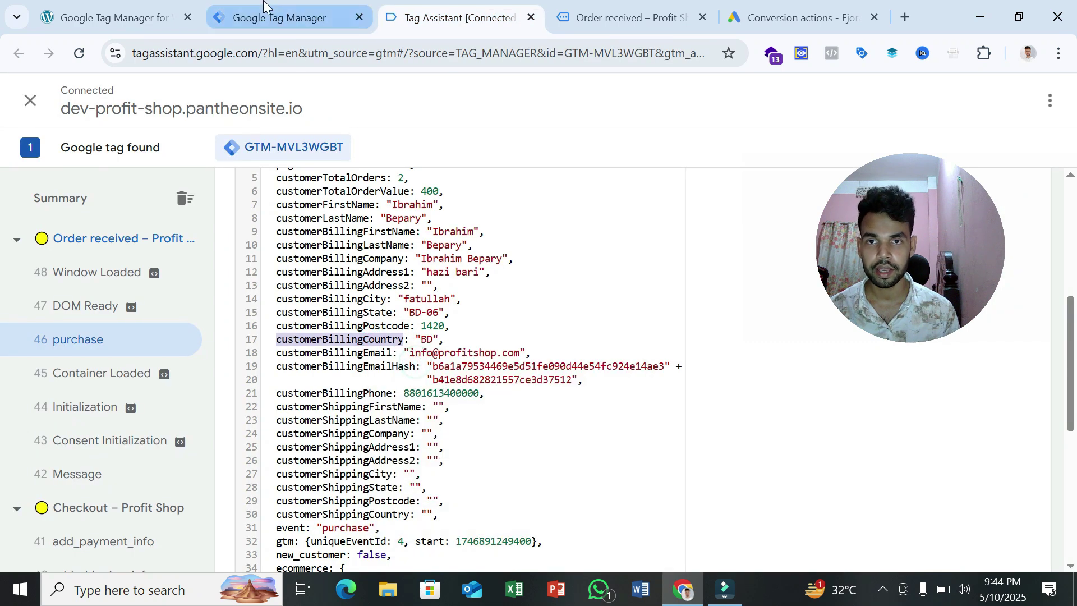
{"action": "left_click", "coordinate": [279, 18]}
{"action": "left_click", "coordinate": [333, 444]}
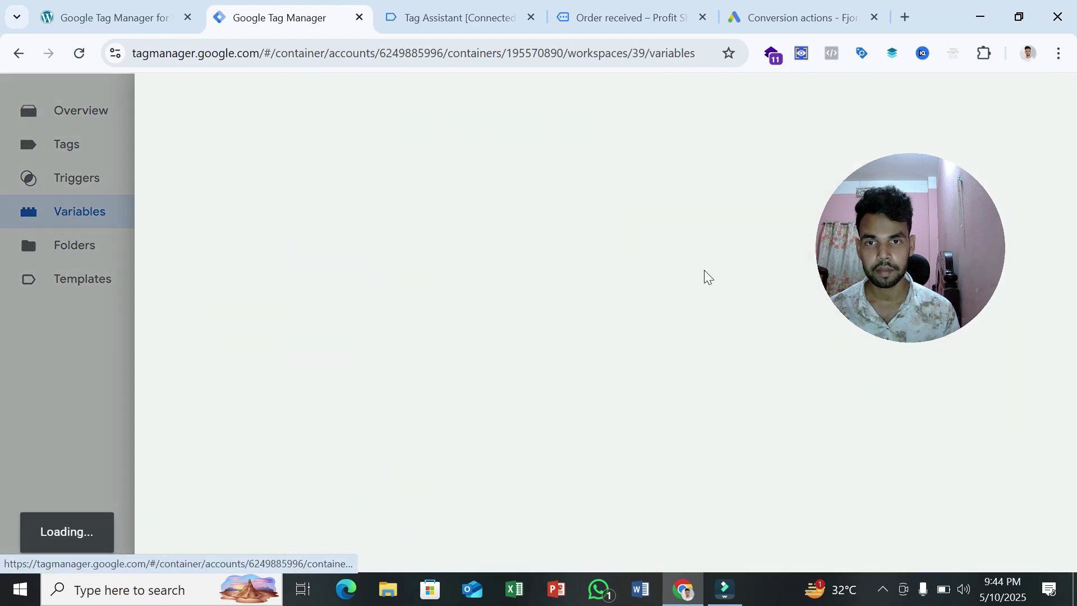
{"action": "left_click", "coordinate": [1044, 102]}
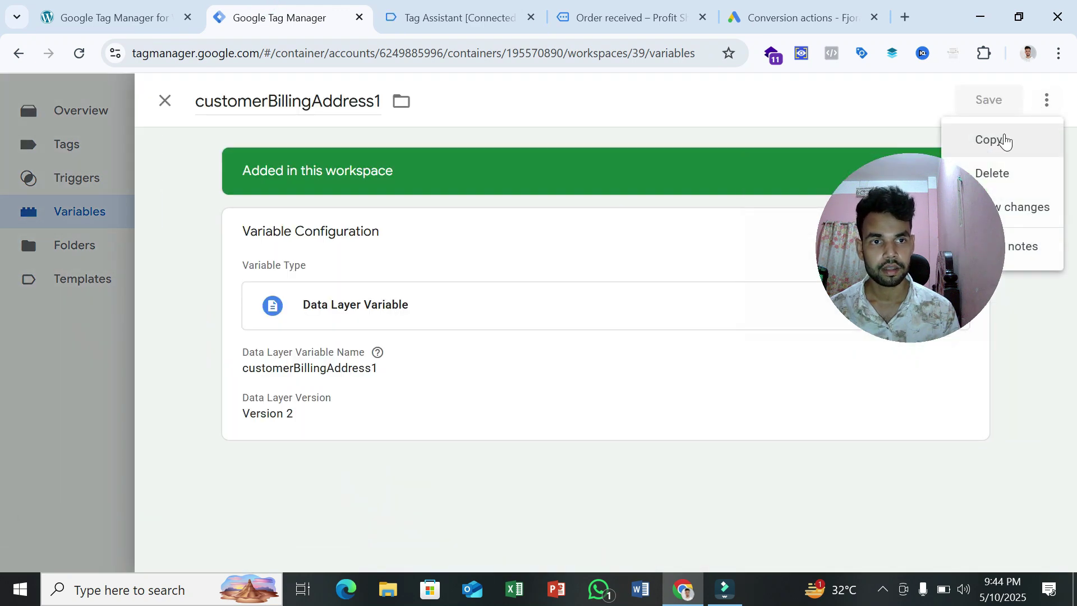
{"action": "left_click", "coordinate": [1004, 139]}
Set the copy's key and title to customerBillingCountry and save it
{"action": "left_click", "coordinate": [400, 330]}
{"action": "double_click", "coordinate": [369, 338]}
{"action": "key", "text": "ctrl+v"}
{"action": "left_click", "coordinate": [393, 102]}
{"action": "key", "text": "ctrl+a"}
{"action": "key", "text": "ctrl+v"}
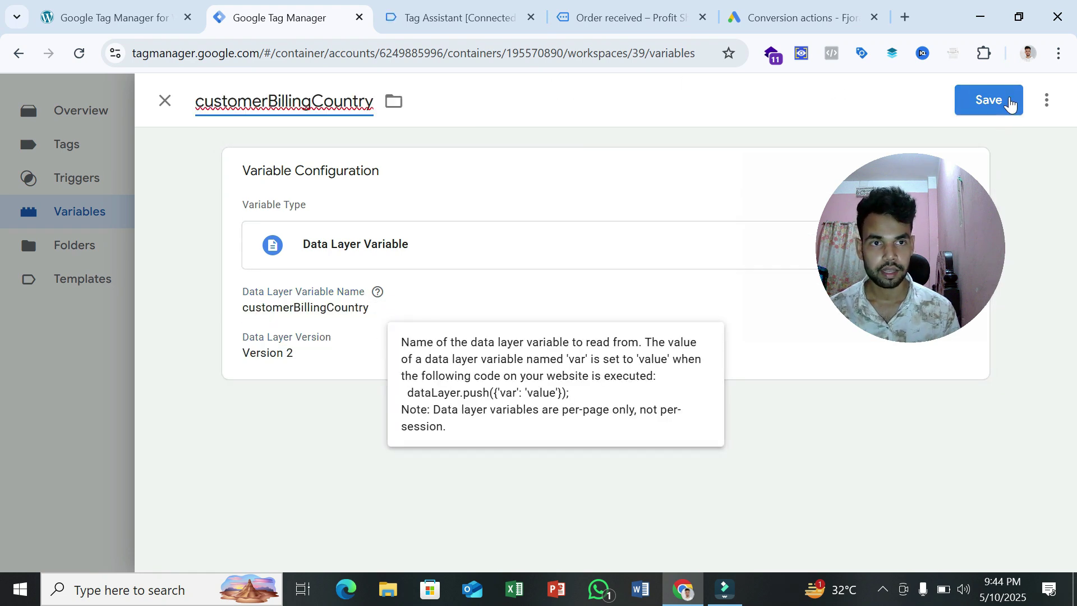
{"action": "left_click", "coordinate": [1009, 103]}
Copy the customerBillingEmail key from Tag Assistant and duplicate customerBillingAddress1 again
{"action": "left_click", "coordinate": [455, 12]}
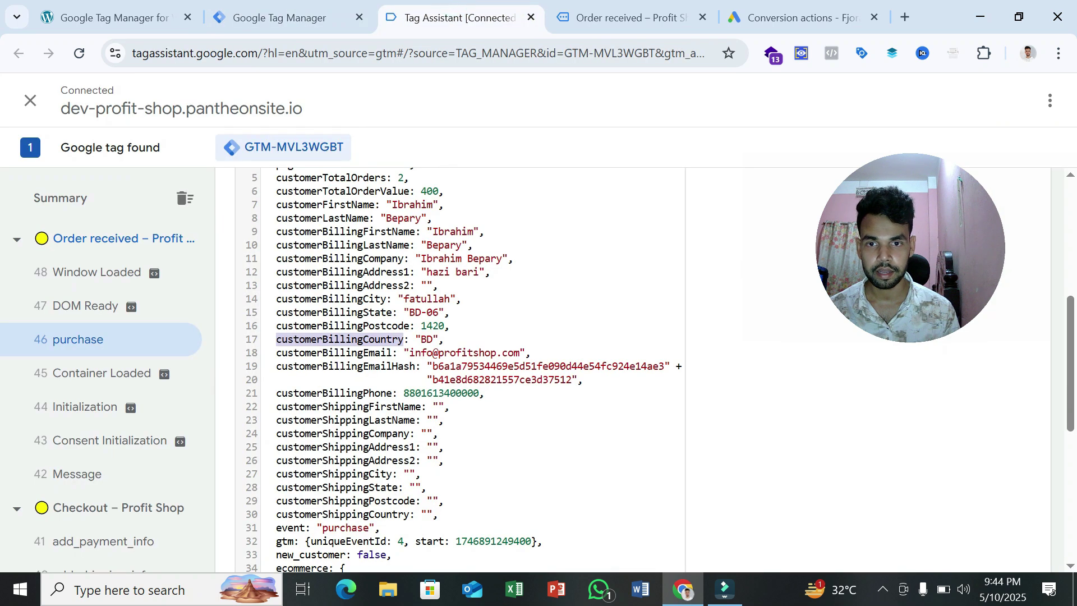
{"action": "double_click", "coordinate": [336, 352]}
{"action": "right_click", "coordinate": [365, 354]}
{"action": "left_click", "coordinate": [400, 368]}
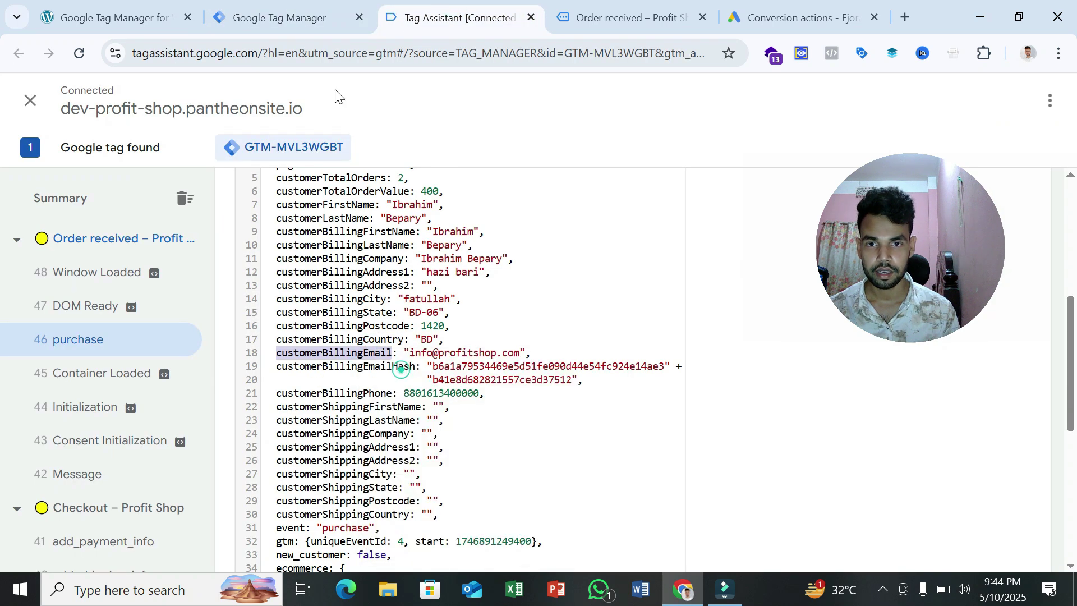
{"action": "left_click", "coordinate": [309, 18]}
{"action": "left_click", "coordinate": [377, 447]}
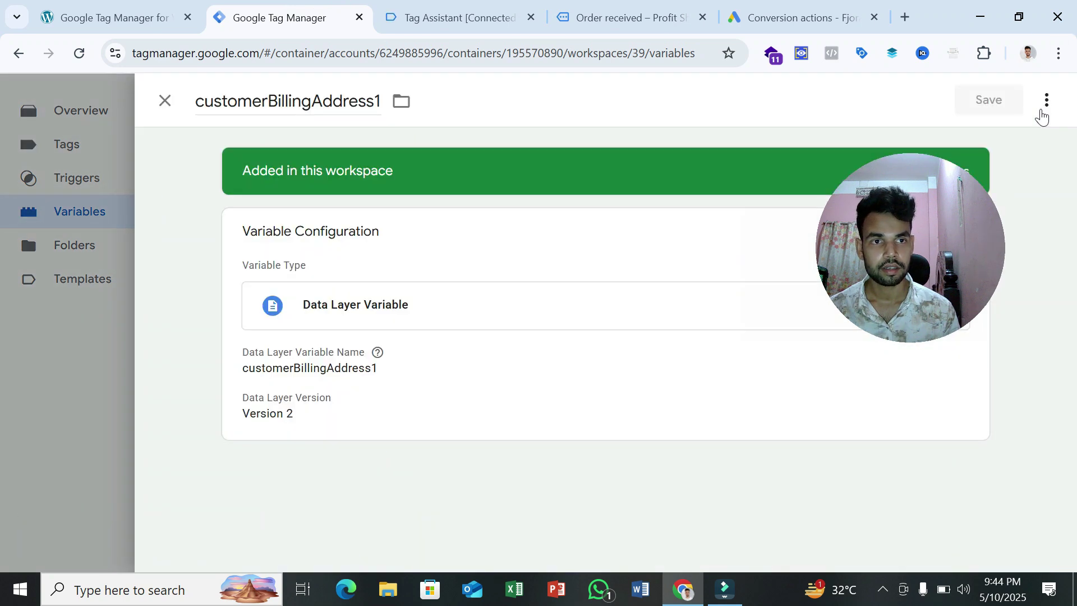
{"action": "left_click", "coordinate": [1046, 100]}
{"action": "left_click", "coordinate": [986, 136]}
Set the copy's key and title to customerBillingEmail, save it, and review the purchase data layer
{"action": "left_click", "coordinate": [572, 256]}
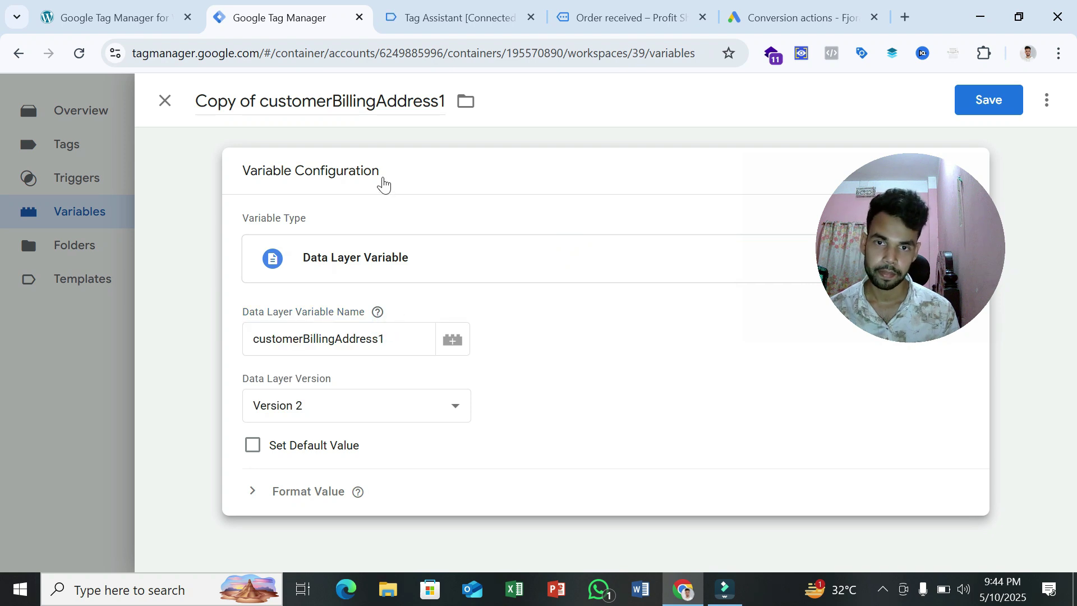
{"action": "left_click", "coordinate": [404, 53]}
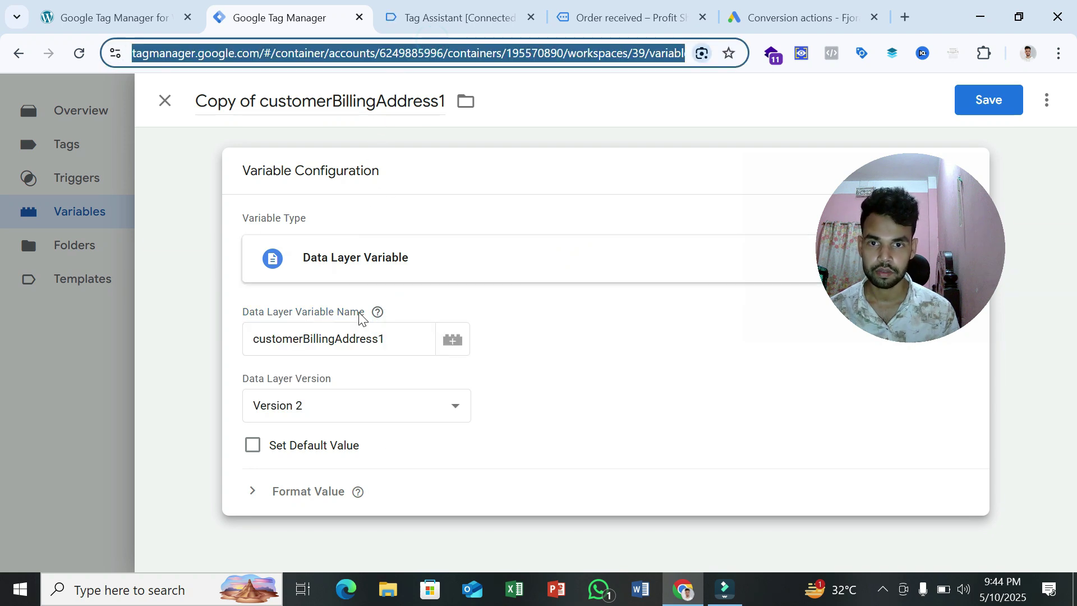
{"action": "double_click", "coordinate": [337, 339]}
{"action": "double_click", "coordinate": [358, 339]}
{"action": "key", "text": "ctrl+v"}
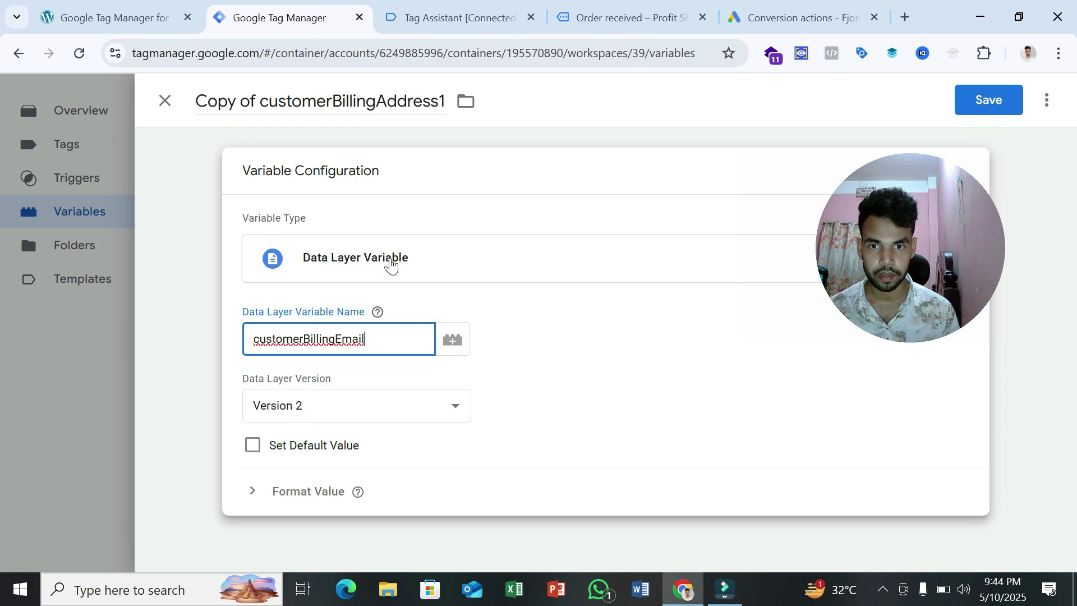
{"action": "left_click", "coordinate": [381, 106]}
{"action": "key", "text": "ctrl+v"}
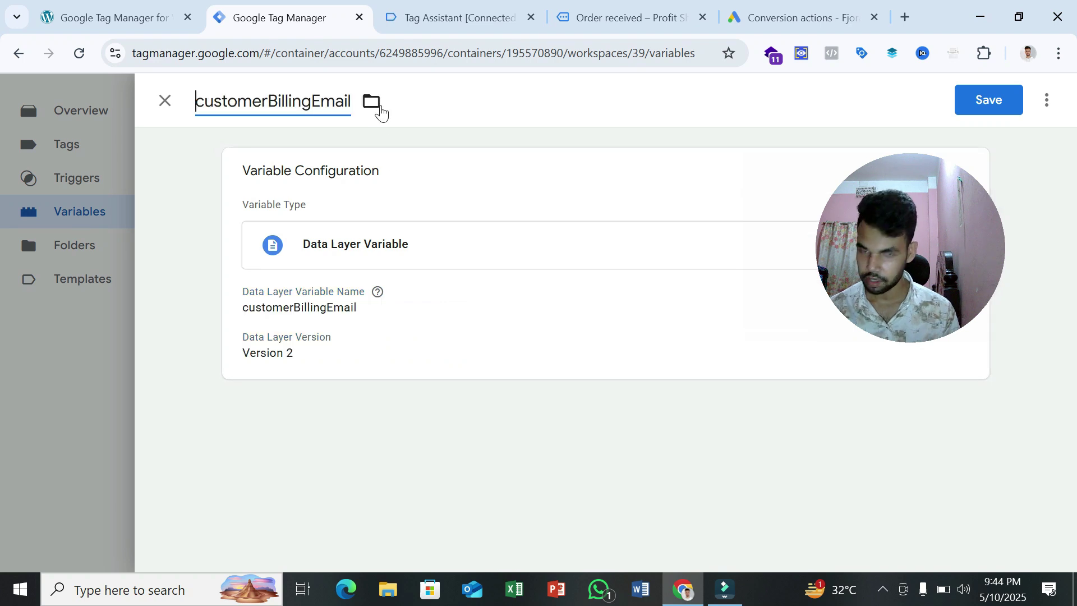
{"action": "left_click", "coordinate": [986, 101]}
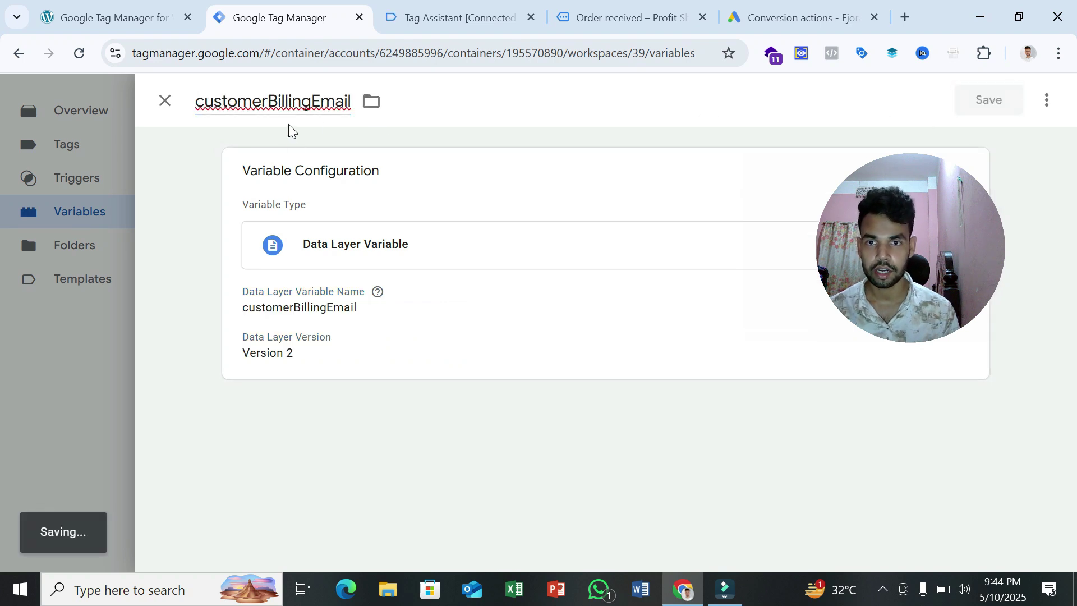
{"action": "left_click", "coordinate": [431, 22]}
{"action": "scroll", "coordinate": [426, 364], "scroll_direction": "down", "scroll_amount": 2}
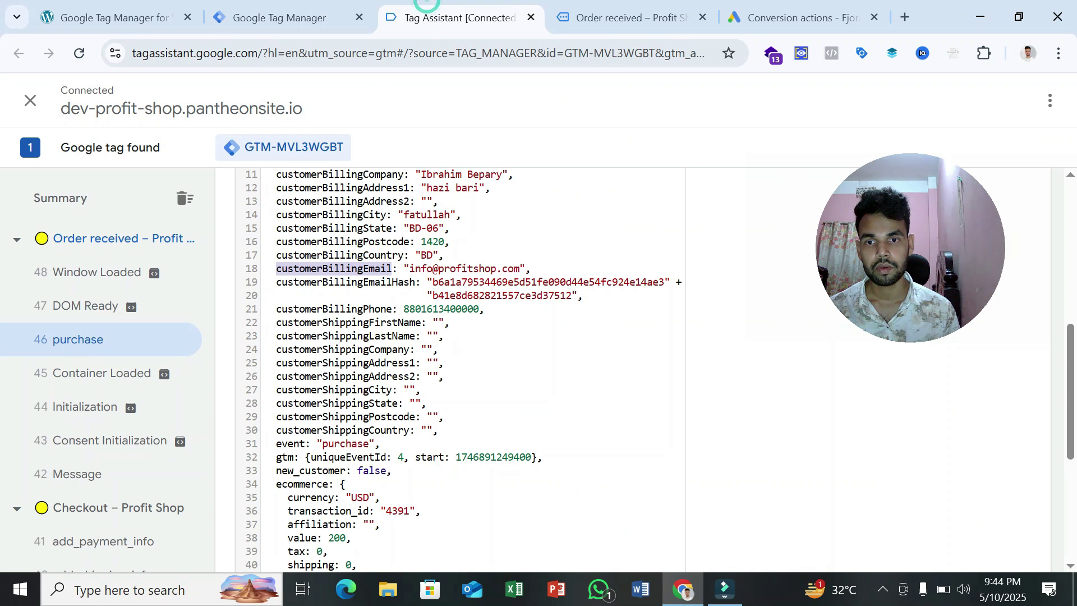
Start a new User-Provided Data variable with Email set to {{customerBillingEmail}}, Phone left unset
{"action": "left_click", "coordinate": [281, 16]}
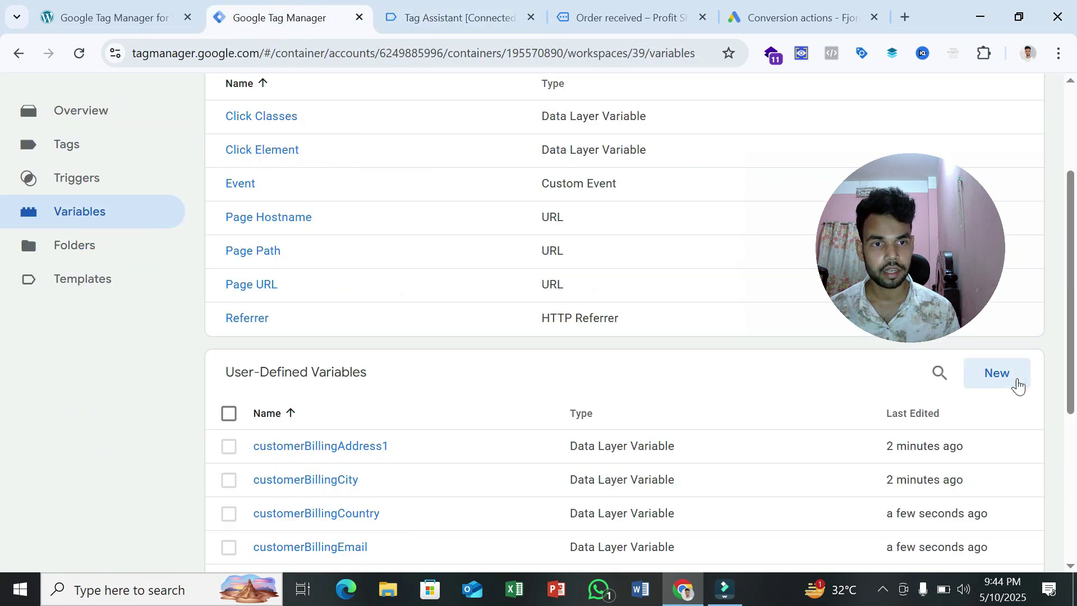
{"action": "left_click", "coordinate": [1018, 386]}
{"action": "left_click", "coordinate": [634, 278]}
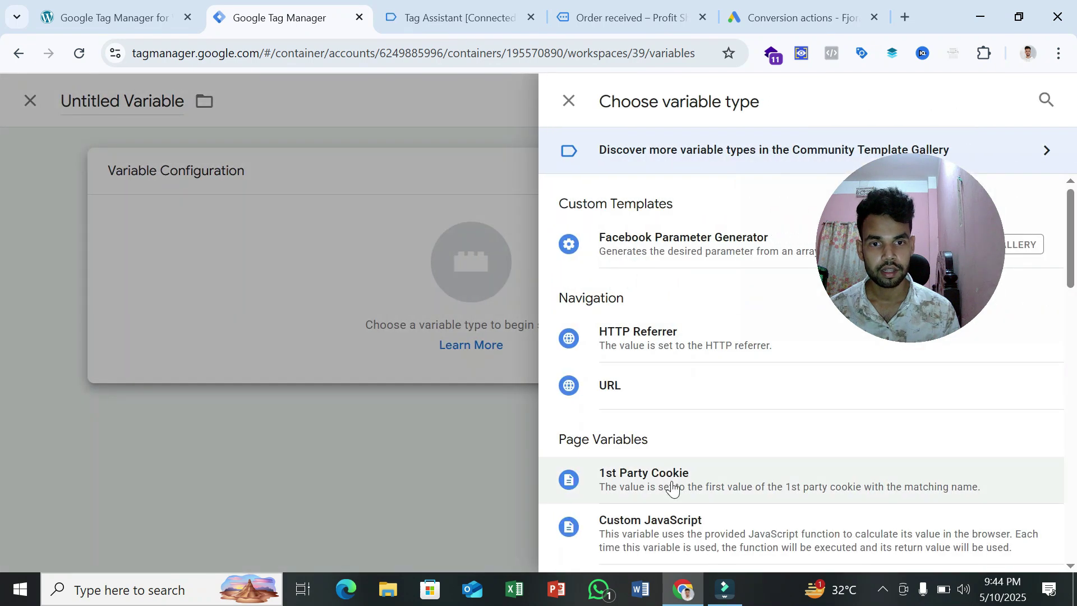
{"action": "scroll", "coordinate": [672, 488], "scroll_direction": "down", "scroll_amount": 15}
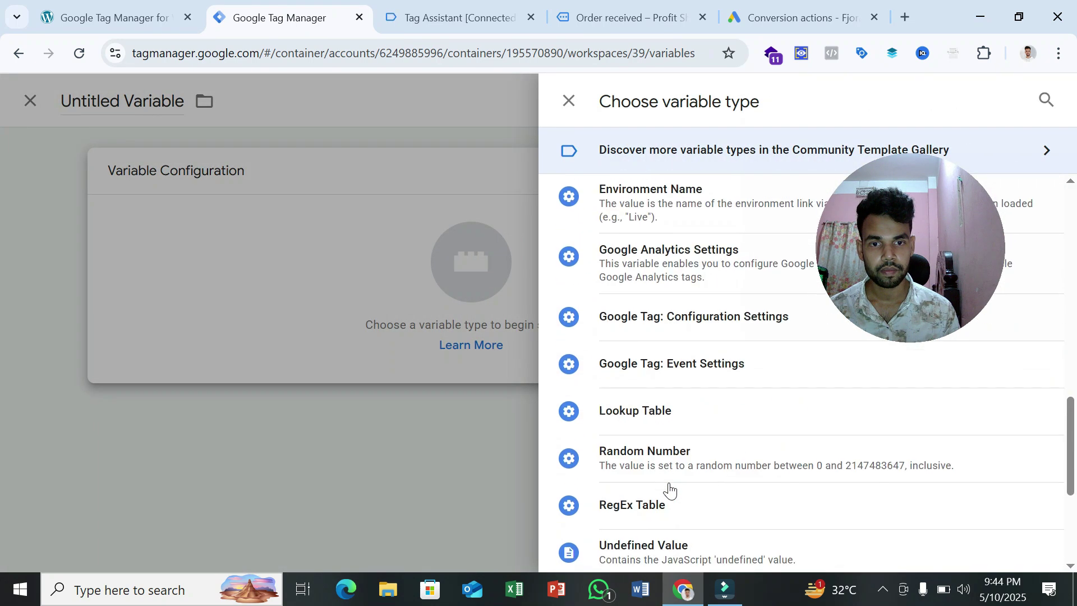
{"action": "scroll", "coordinate": [669, 489], "scroll_direction": "down", "scroll_amount": 5}
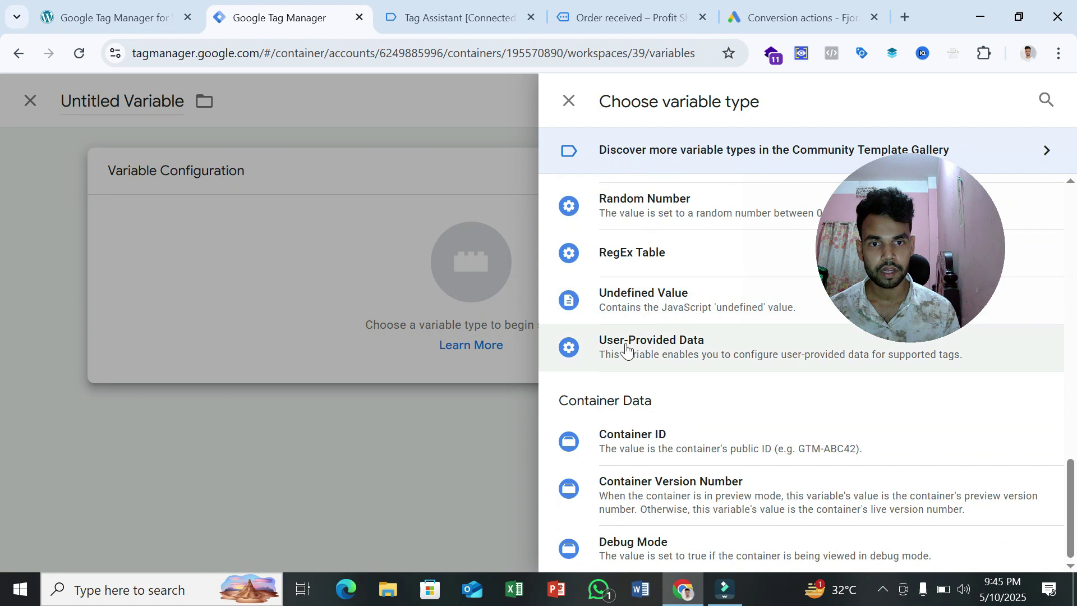
{"action": "left_click", "coordinate": [713, 348]}
{"action": "scroll", "coordinate": [448, 420], "scroll_direction": "down", "scroll_amount": 3}
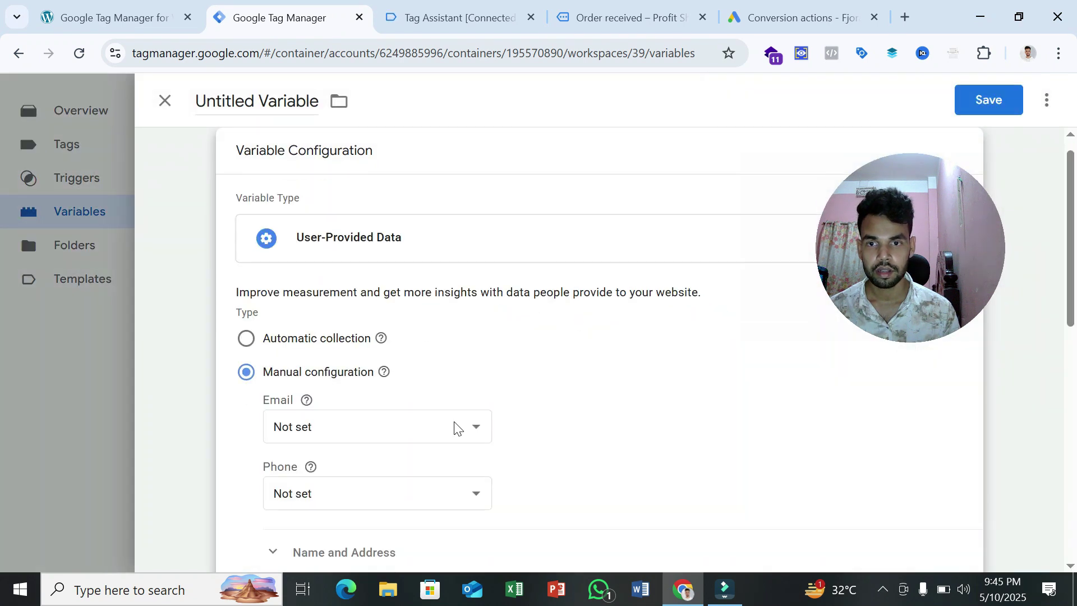
{"action": "left_click", "coordinate": [312, 254]}
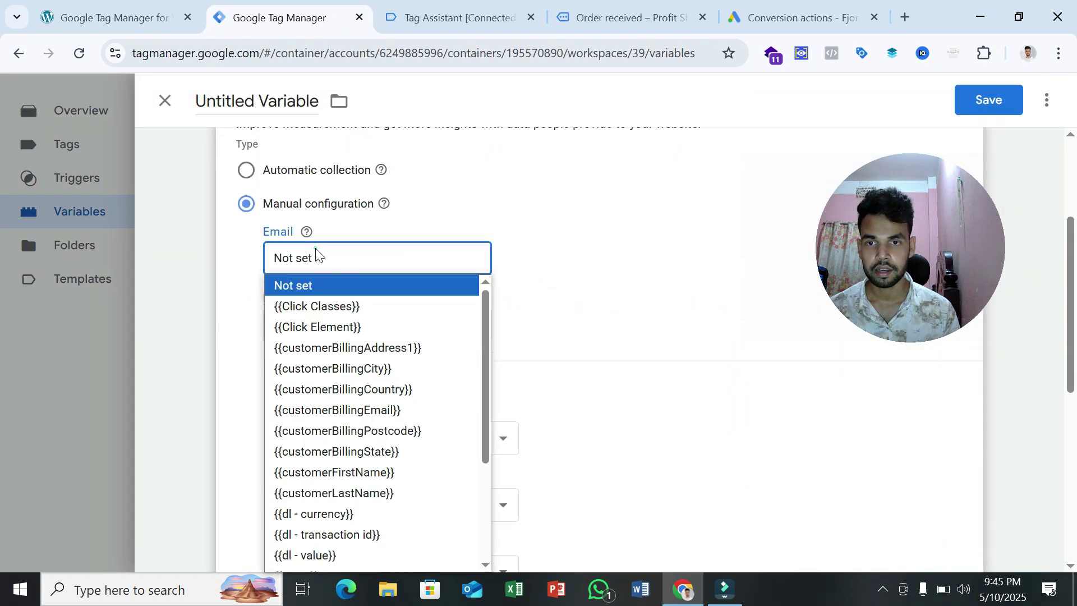
{"action": "left_click", "coordinate": [419, 418]}
{"action": "left_click", "coordinate": [303, 331]}
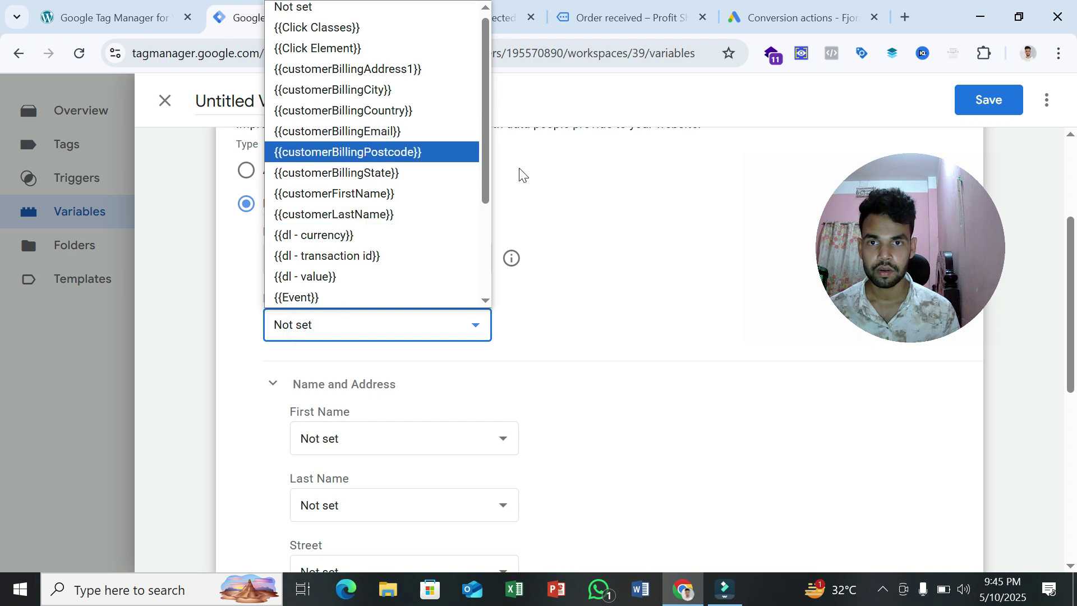
{"action": "left_click", "coordinate": [570, 184]}
Copy the customerBillingPhone key name from the purchase event data in Tag Assistant
{"action": "left_click", "coordinate": [444, 12]}
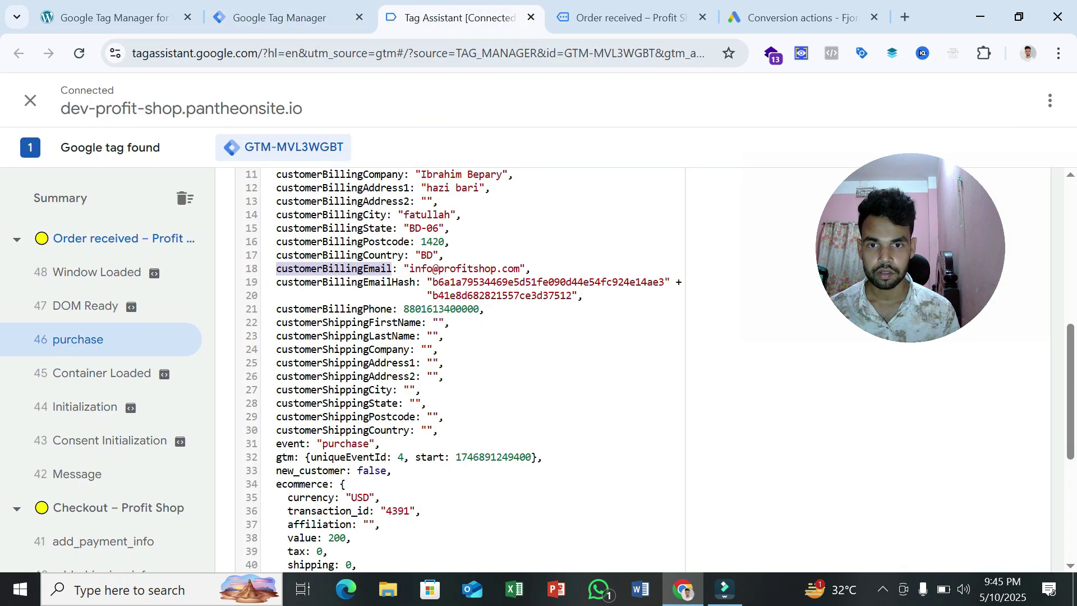
{"action": "double_click", "coordinate": [344, 309]}
{"action": "right_click", "coordinate": [345, 311]}
{"action": "left_click", "coordinate": [395, 336]}
Close the unfinished variable editor and discard its changes
{"action": "left_click", "coordinate": [268, 9]}
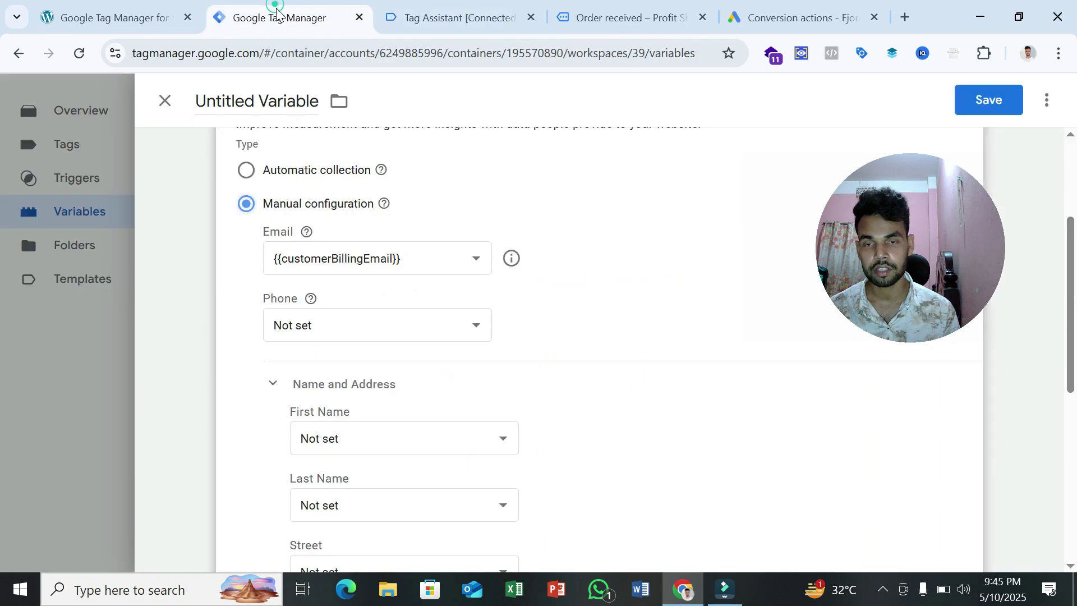
{"action": "left_click", "coordinate": [165, 101]}
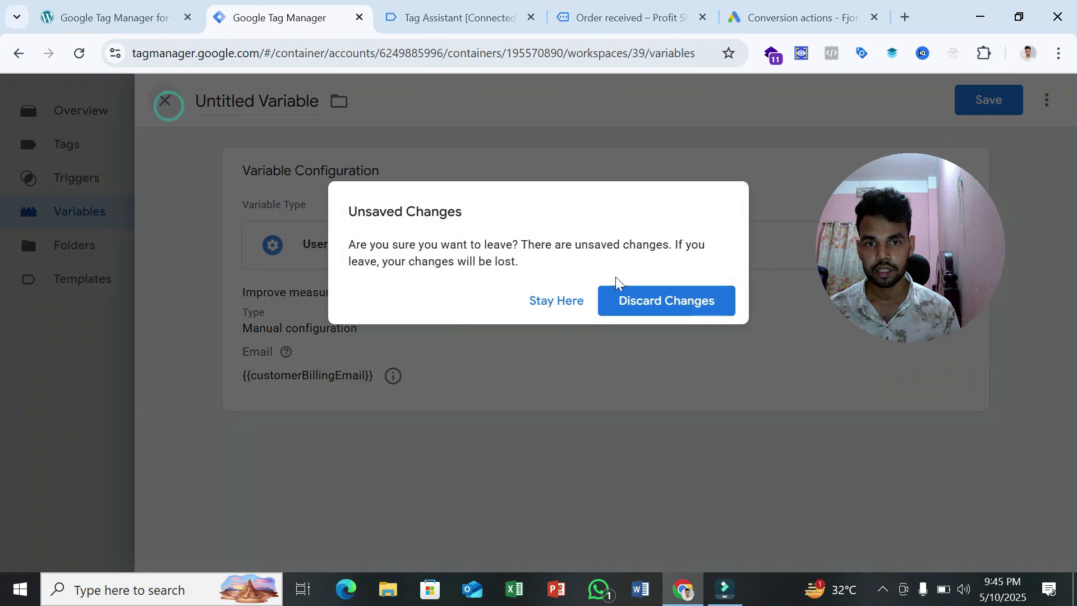
{"action": "left_click", "coordinate": [641, 293]}
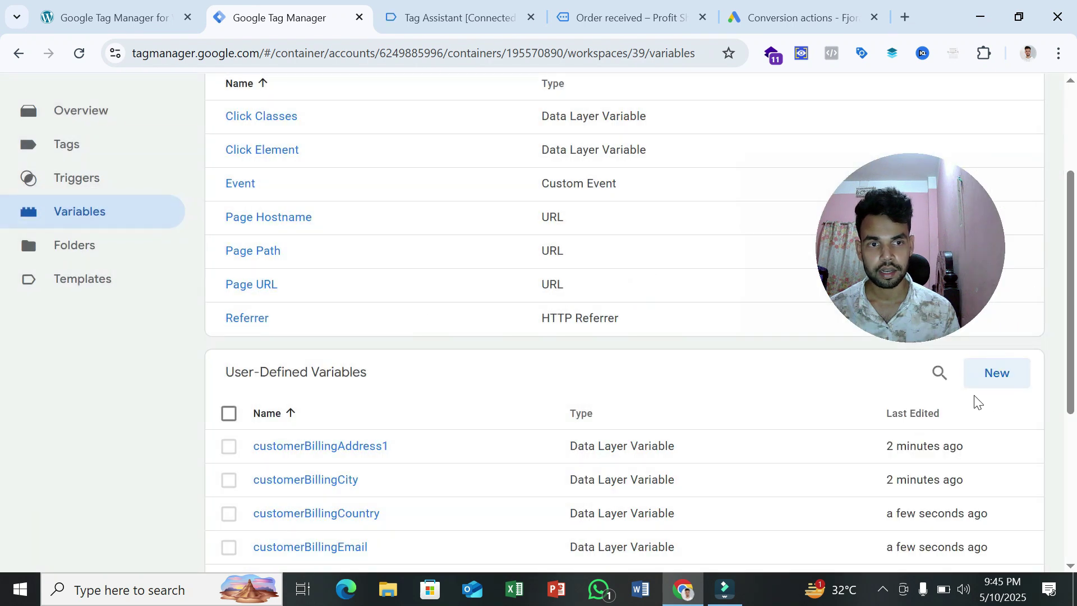
Create and save a Data Layer Variable titled customerBillingPhone that reads the customerBillingPhone key
{"action": "left_click", "coordinate": [982, 378]}
{"action": "scroll", "coordinate": [687, 453], "scroll_direction": "down", "scroll_amount": 5}
{"action": "left_click", "coordinate": [671, 336]}
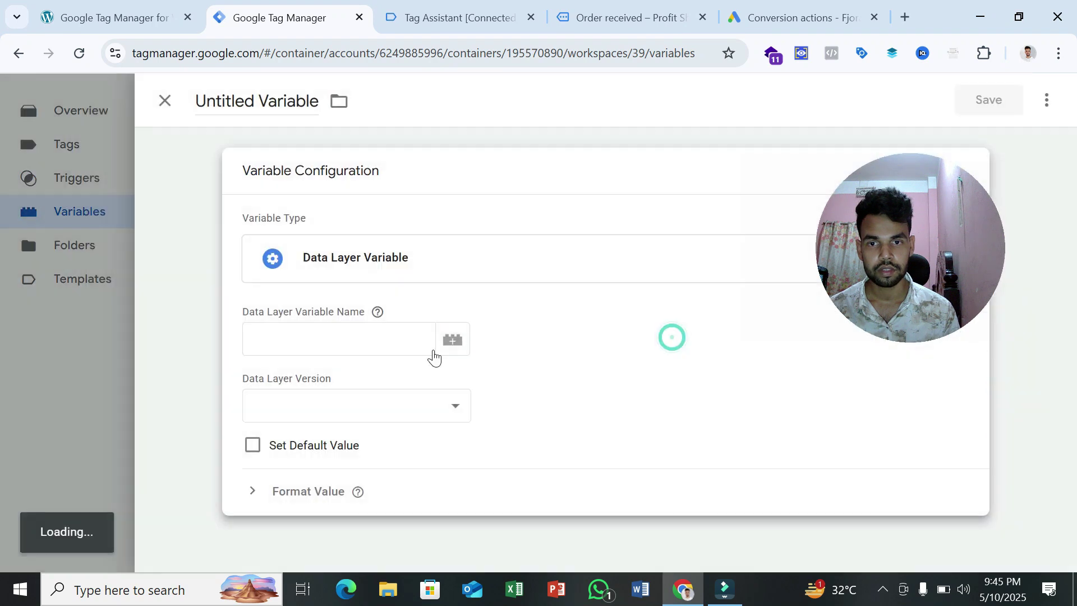
{"action": "left_click", "coordinate": [399, 339]}
{"action": "key", "text": "ctrl+v"}
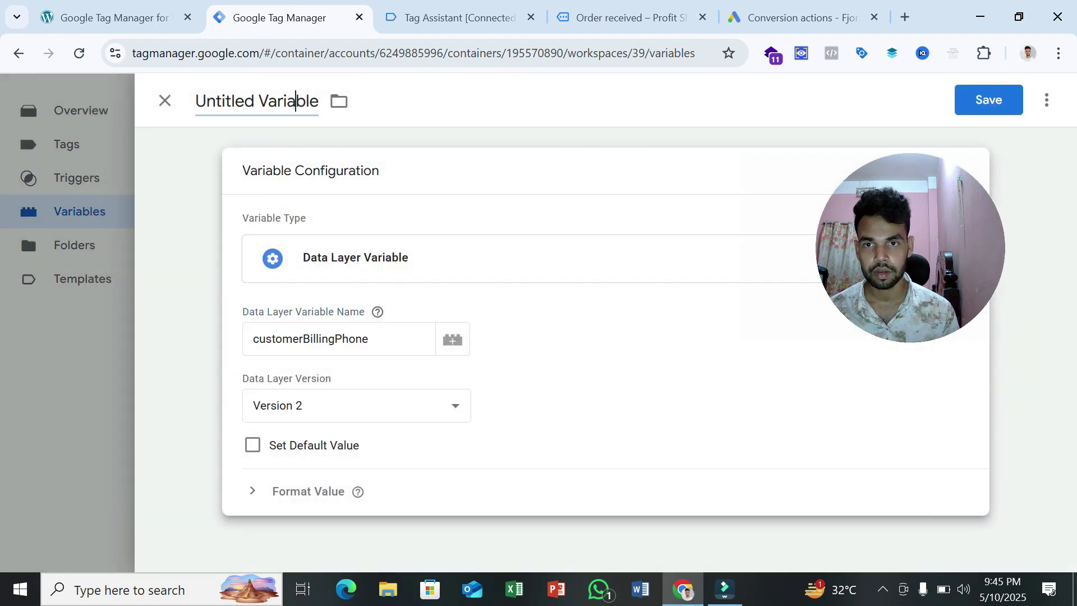
{"action": "left_click", "coordinate": [294, 102]}
{"action": "key", "text": "ctrl+v"}
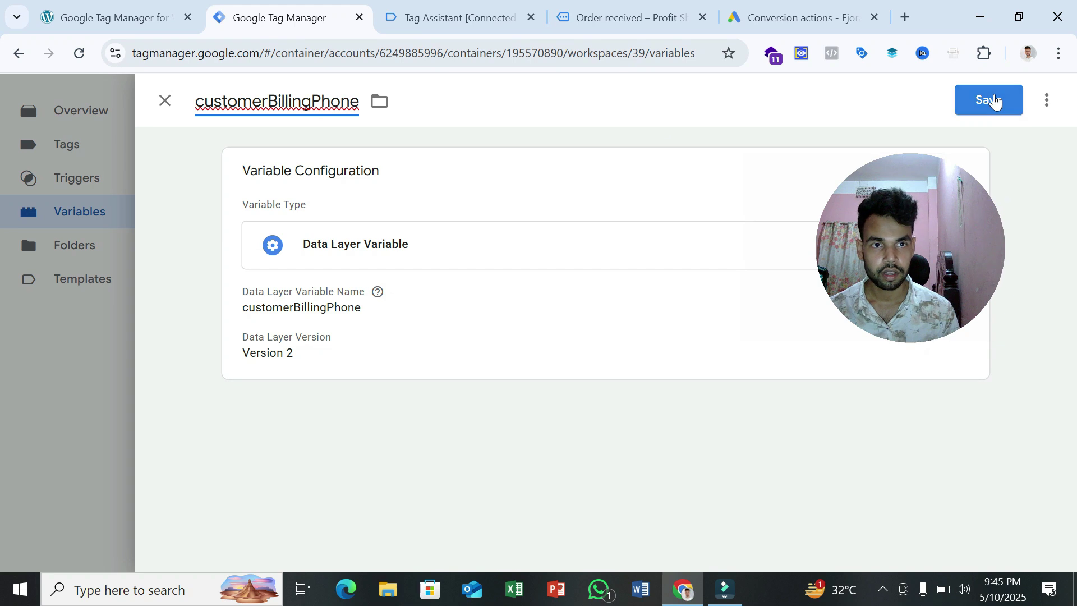
{"action": "left_click", "coordinate": [994, 100]}
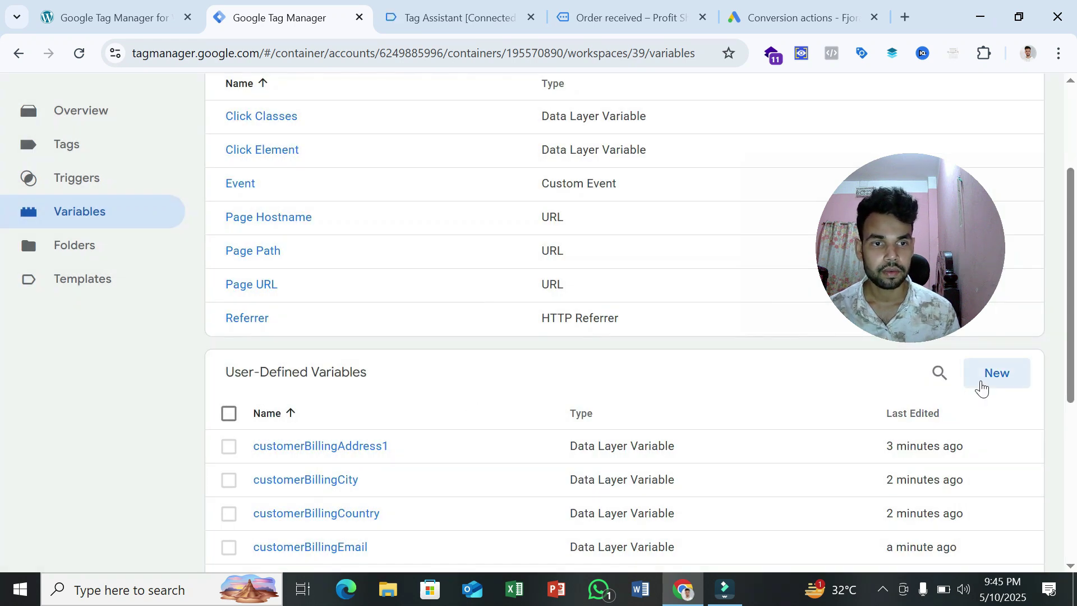
Create a new variable of type User-Provided Data with manual configuration
{"action": "left_click", "coordinate": [984, 382]}
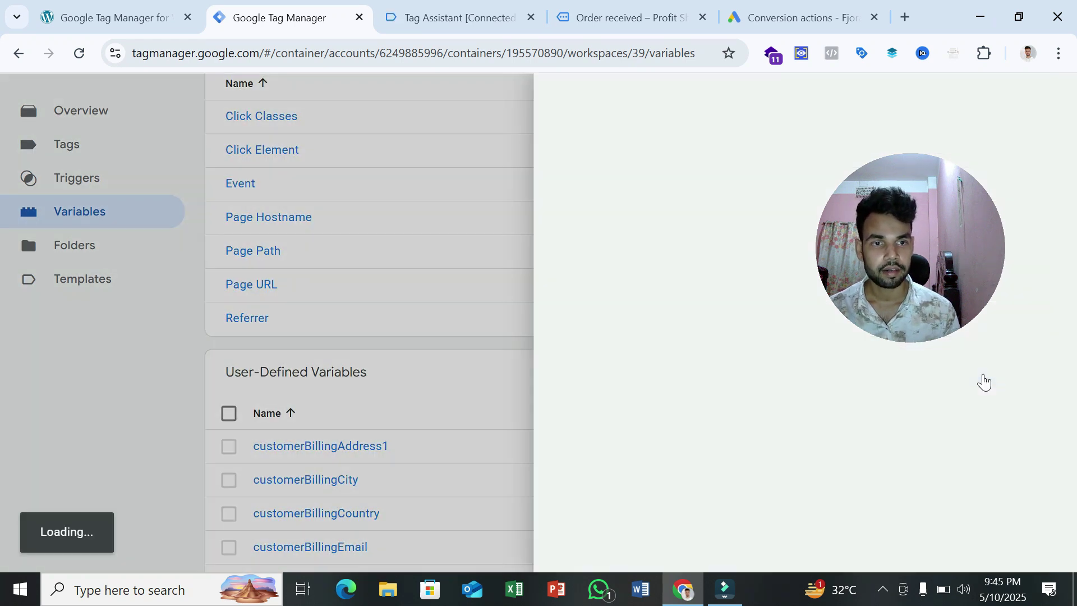
{"action": "left_click", "coordinate": [533, 250]}
{"action": "scroll", "coordinate": [832, 432], "scroll_direction": "down", "scroll_amount": 4}
{"action": "scroll", "coordinate": [829, 450], "scroll_direction": "down", "scroll_amount": 5}
{"action": "scroll", "coordinate": [755, 466], "scroll_direction": "down", "scroll_amount": 6}
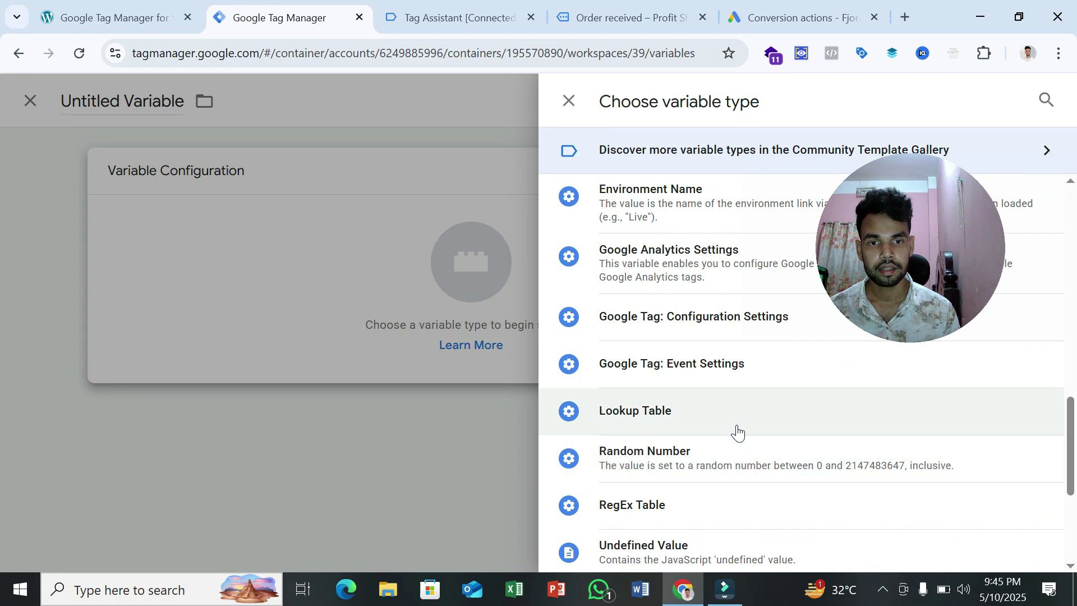
{"action": "scroll", "coordinate": [737, 432], "scroll_direction": "down", "scroll_amount": 3}
{"action": "left_click", "coordinate": [734, 428]}
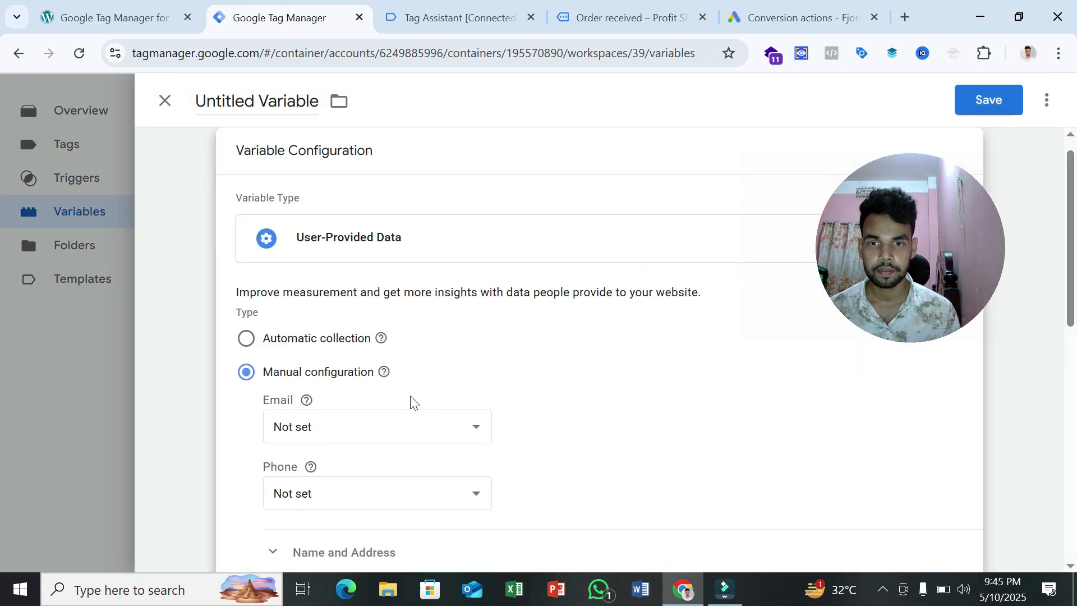
Map Email to {{customerBillingEmail}} and Phone to {{customerBillingPhone}}
{"action": "left_click", "coordinate": [432, 439]}
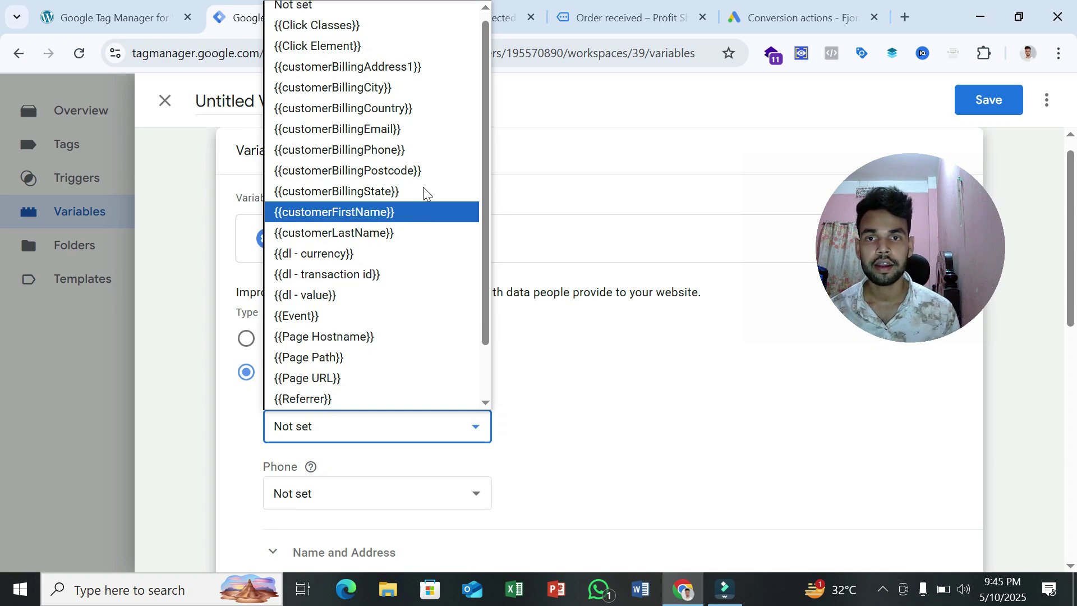
{"action": "left_click", "coordinate": [413, 128]}
{"action": "left_click", "coordinate": [401, 496]}
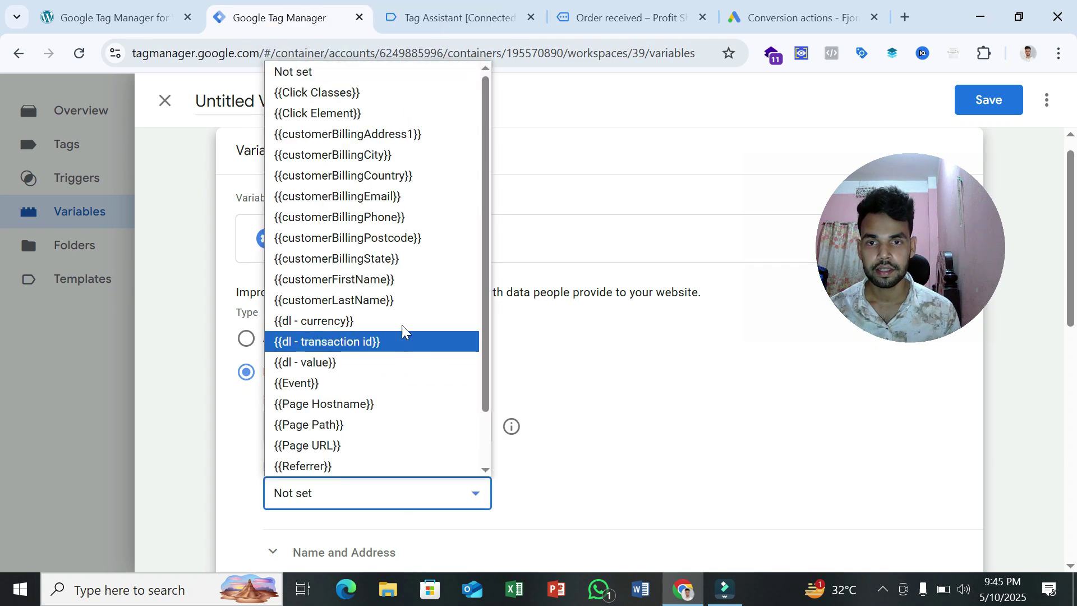
{"action": "left_click", "coordinate": [400, 218]}
{"action": "scroll", "coordinate": [447, 397], "scroll_direction": "down", "scroll_amount": 3}
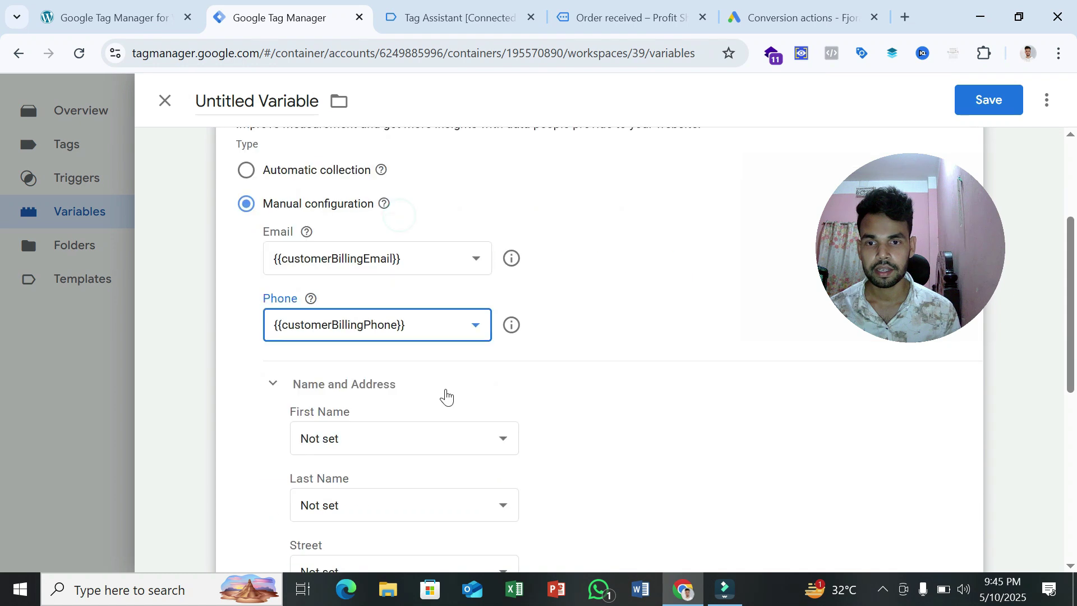
{"action": "scroll", "coordinate": [370, 321], "scroll_direction": "down", "scroll_amount": 1}
Map First Name to {{customerFirstName}} and Last Name to {{customerLastName}}
{"action": "left_click", "coordinate": [384, 354]}
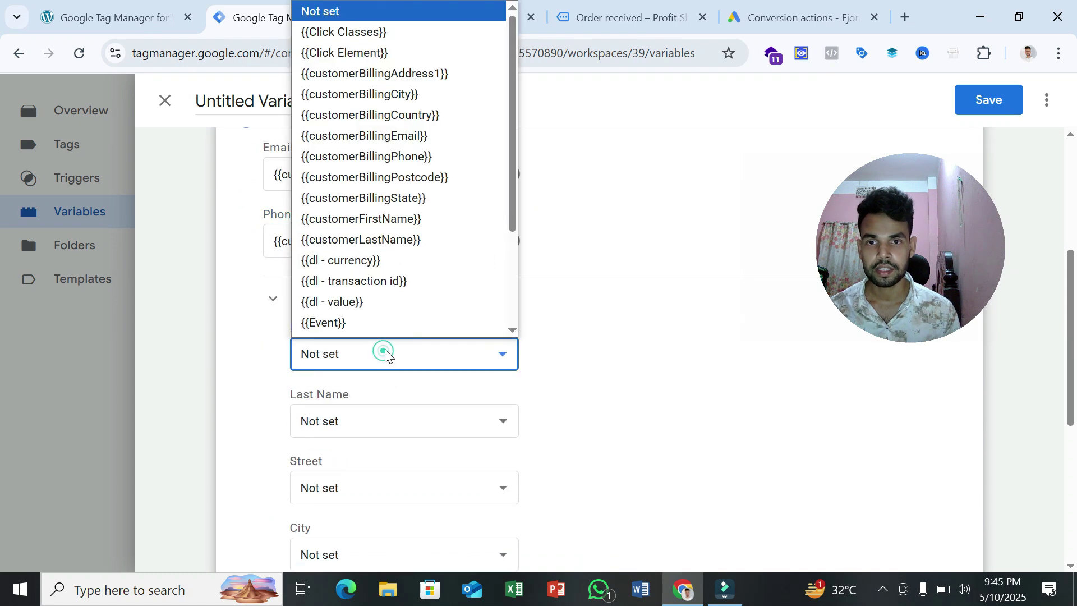
{"action": "scroll", "coordinate": [404, 280], "scroll_direction": "down", "scroll_amount": 1}
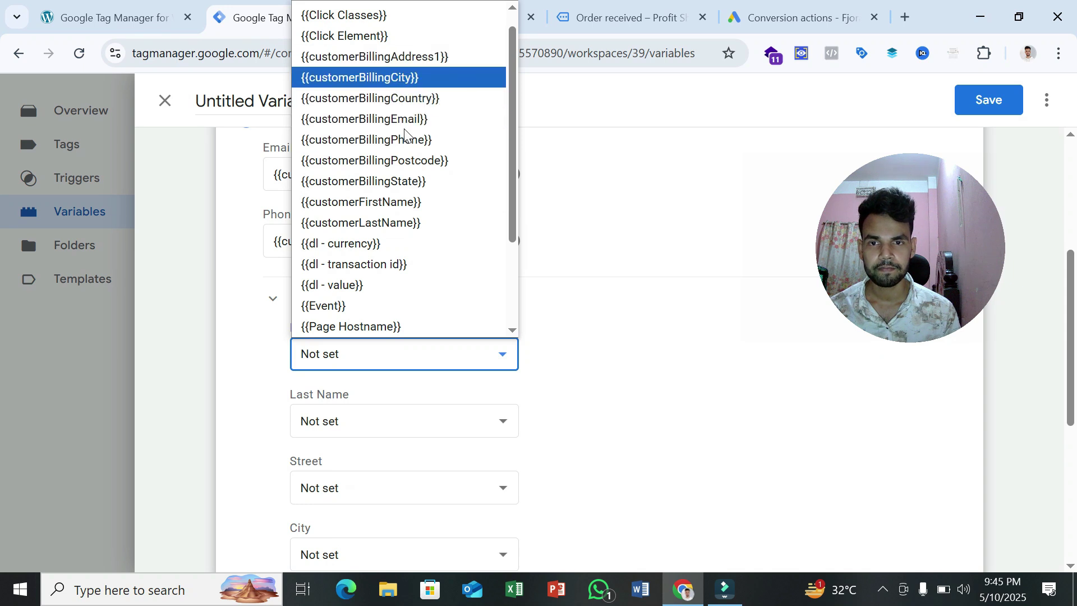
{"action": "left_click", "coordinate": [396, 202]}
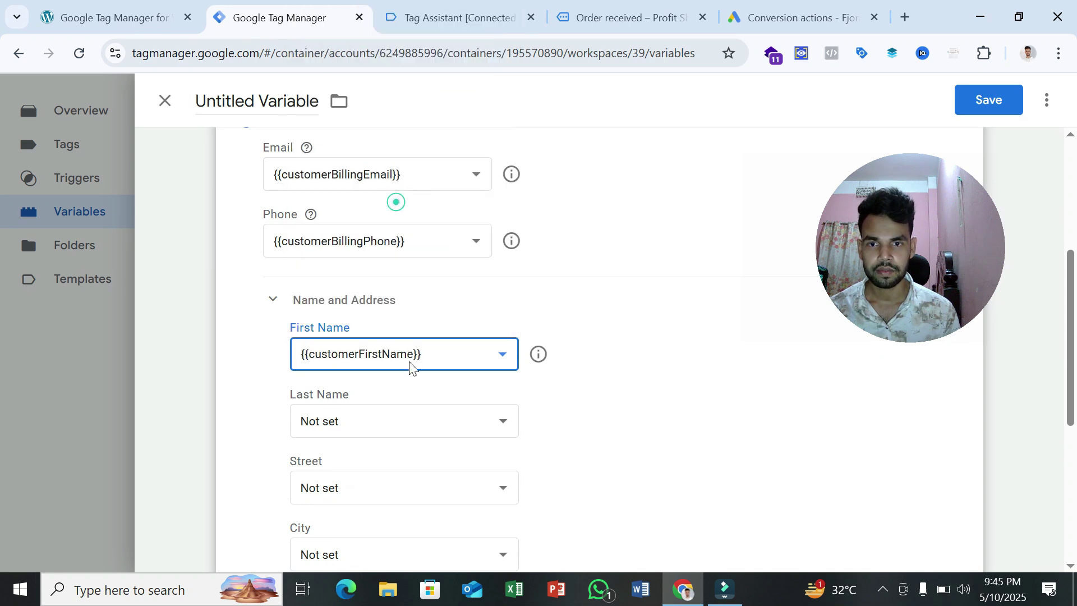
{"action": "left_click", "coordinate": [408, 421]}
{"action": "left_click", "coordinate": [411, 237]}
Map Street and Region to {{customerBillingAddress1}} and City to {{customerBillingCity}}
{"action": "scroll", "coordinate": [482, 379], "scroll_direction": "down", "scroll_amount": 3}
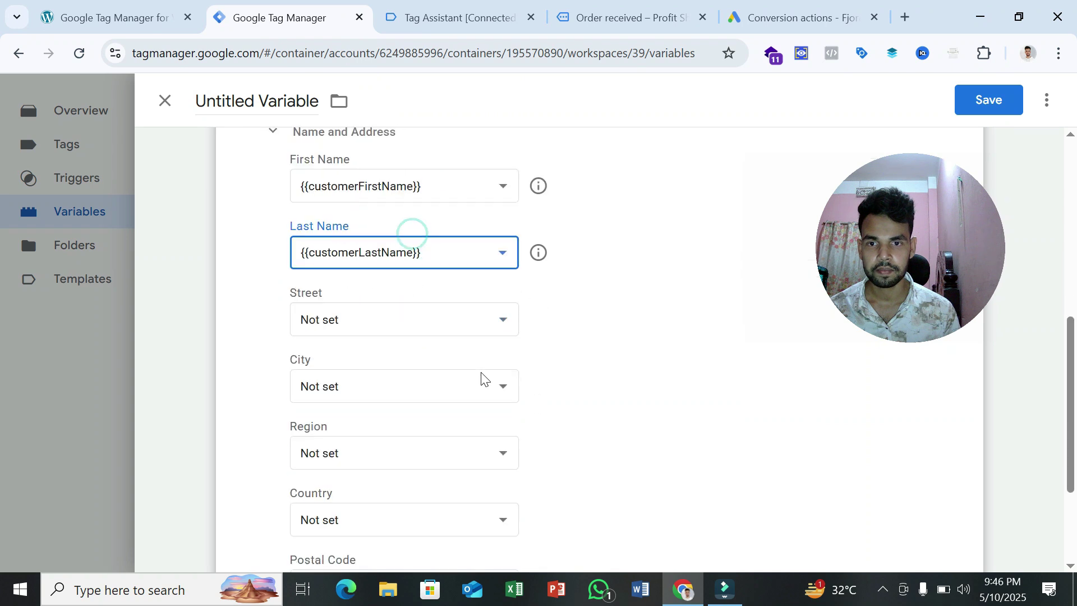
{"action": "left_click", "coordinate": [371, 324]}
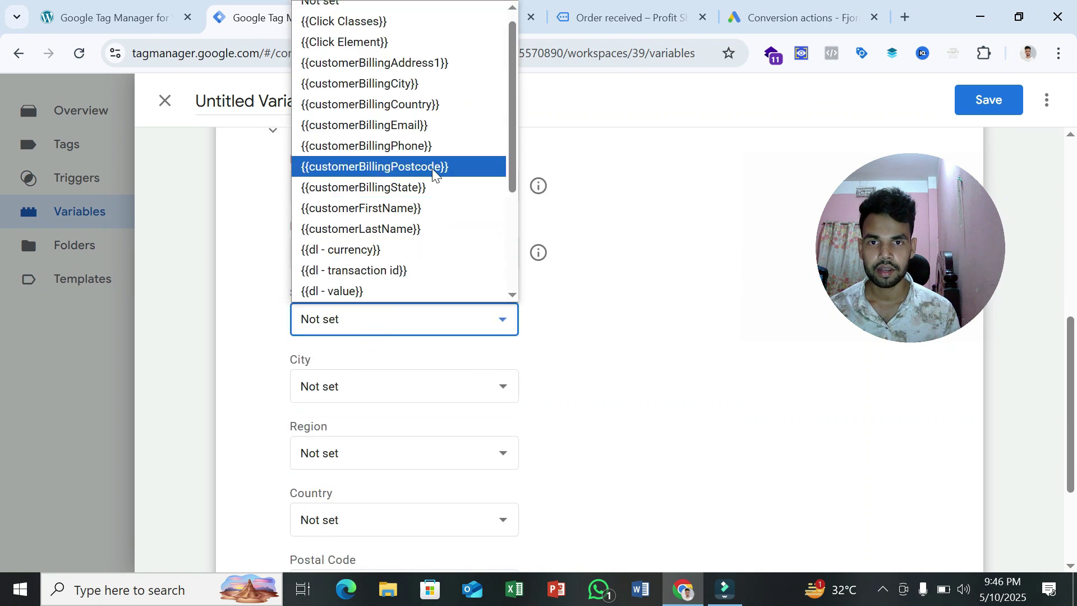
{"action": "left_click", "coordinate": [447, 64]}
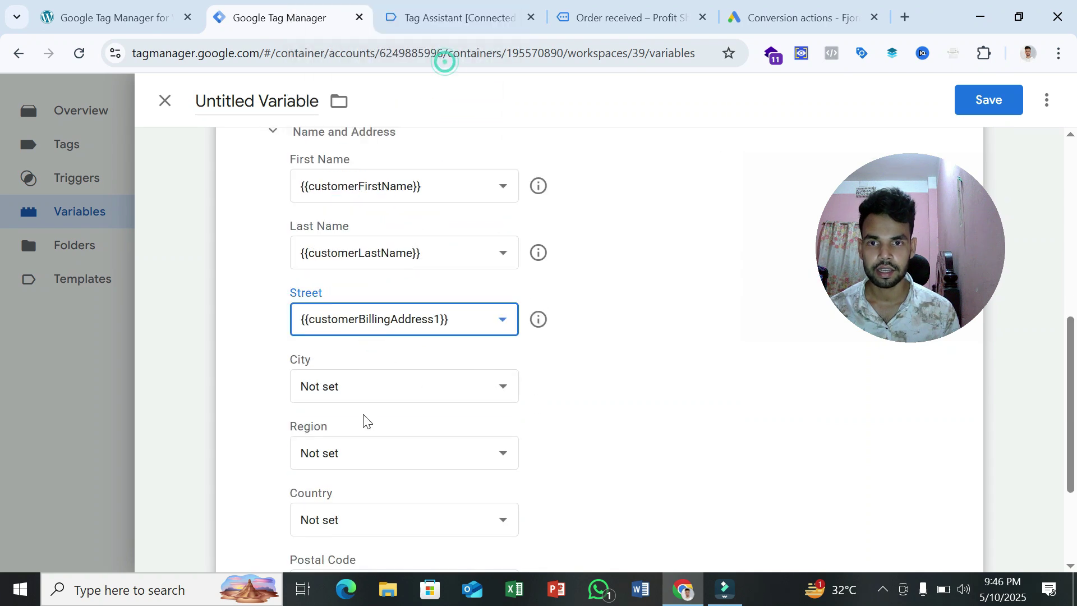
{"action": "left_click", "coordinate": [374, 387]}
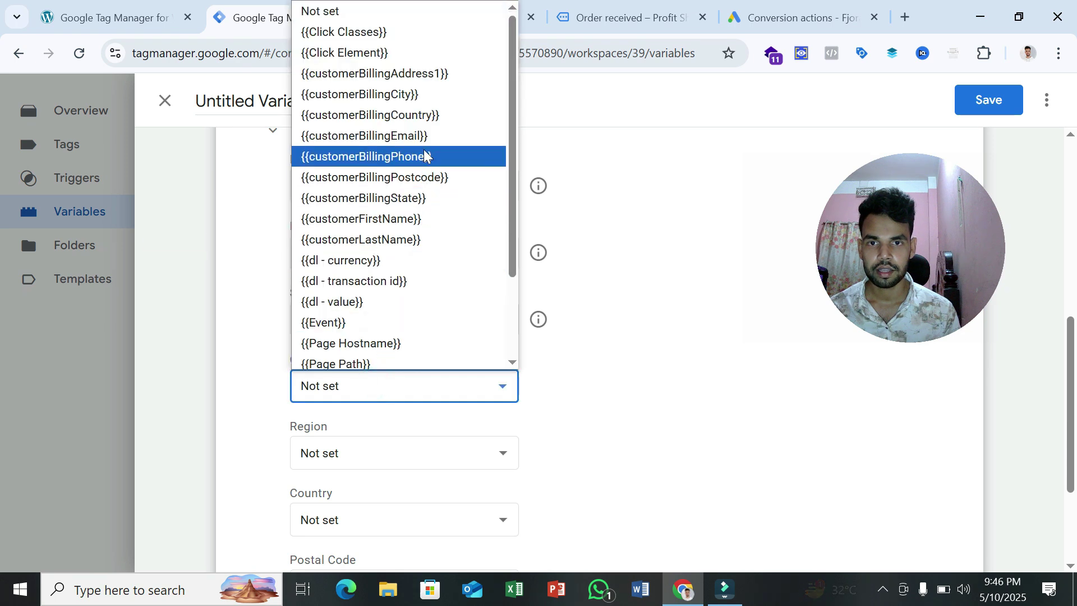
{"action": "left_click", "coordinate": [419, 99]}
{"action": "scroll", "coordinate": [458, 314], "scroll_direction": "down", "scroll_amount": 3}
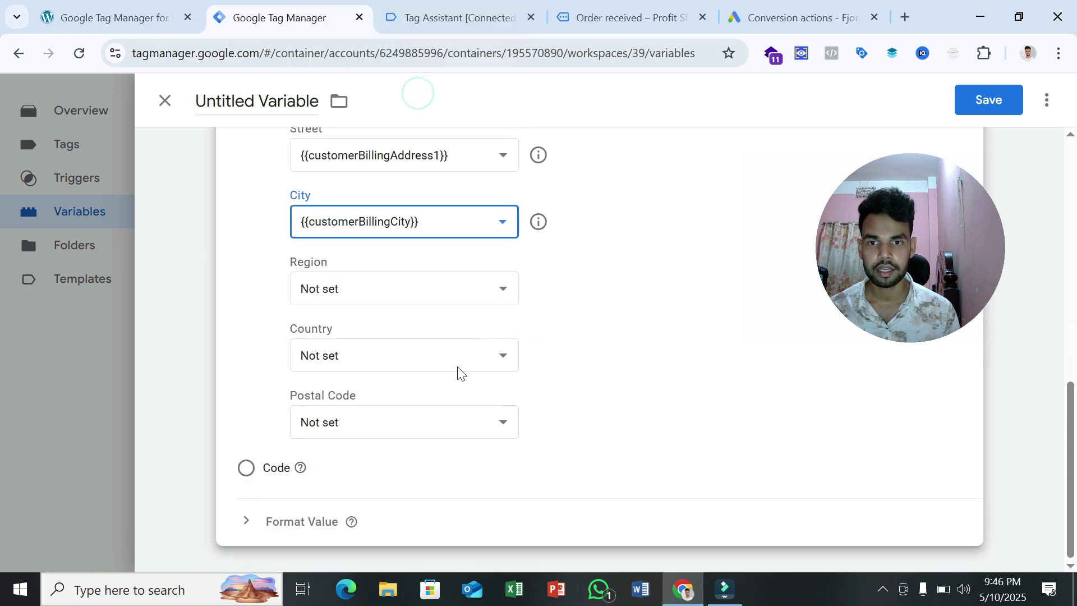
{"action": "left_click", "coordinate": [420, 291]}
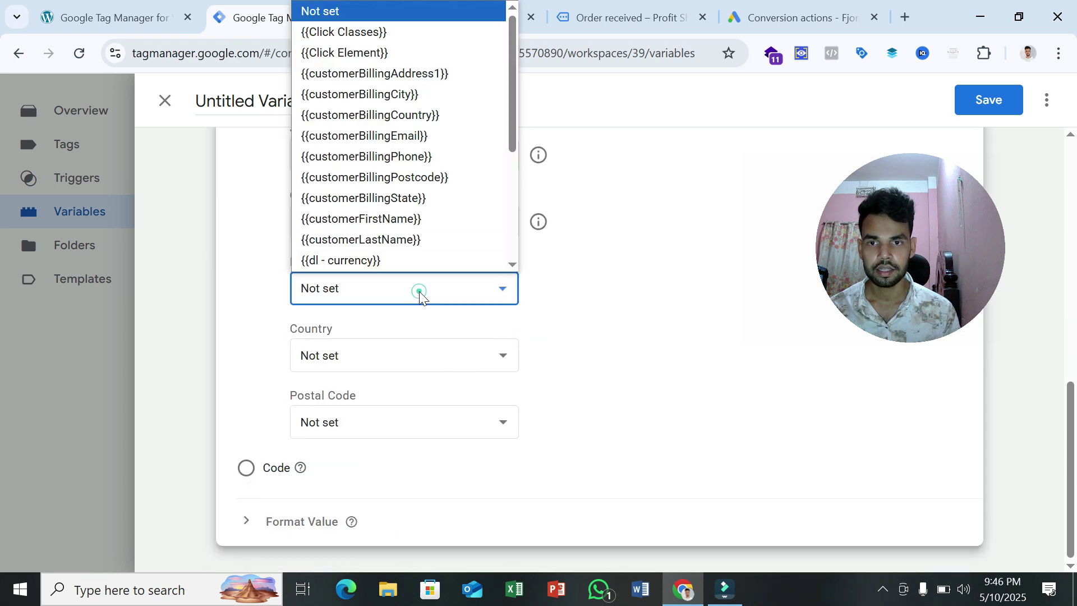
{"action": "left_click", "coordinate": [443, 74]}
Map Country to {{customerBillingCountry}} and Postal Code to {{customerBillingPostcode}}, checking keys in Tag Assistant
{"action": "left_click", "coordinate": [415, 359]}
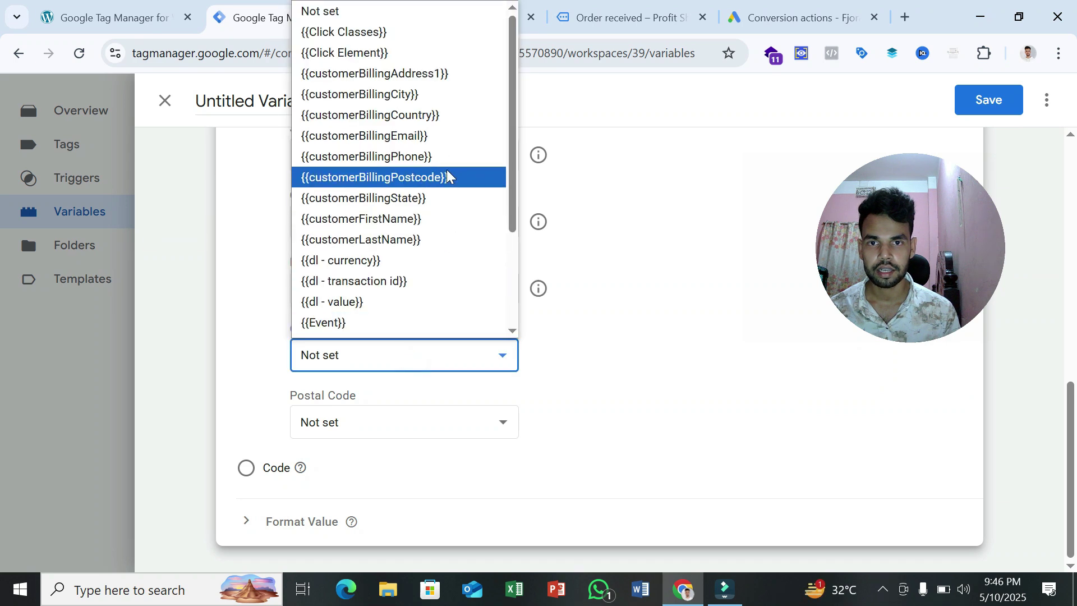
{"action": "left_click", "coordinate": [447, 112]}
{"action": "left_click", "coordinate": [360, 432]}
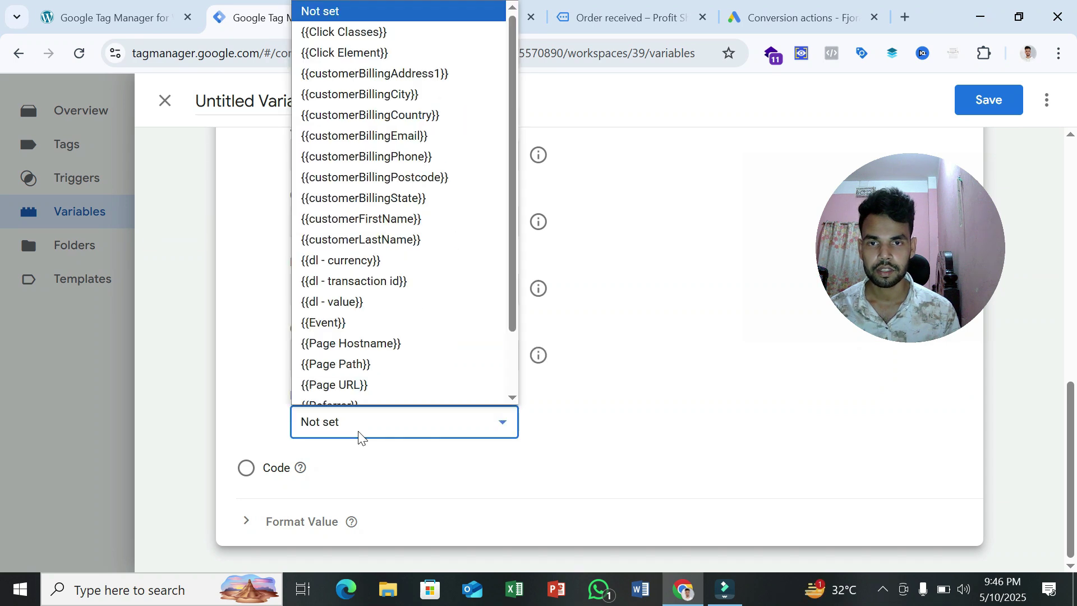
{"action": "left_click", "coordinate": [429, 175]}
{"action": "left_click", "coordinate": [428, 174]}
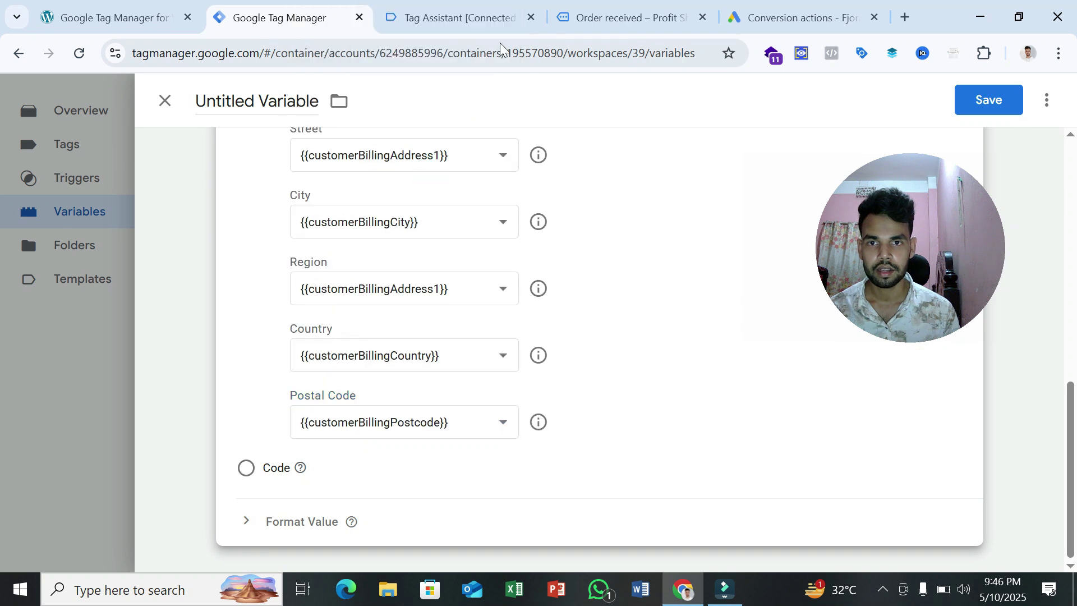
{"action": "left_click", "coordinate": [469, 17]}
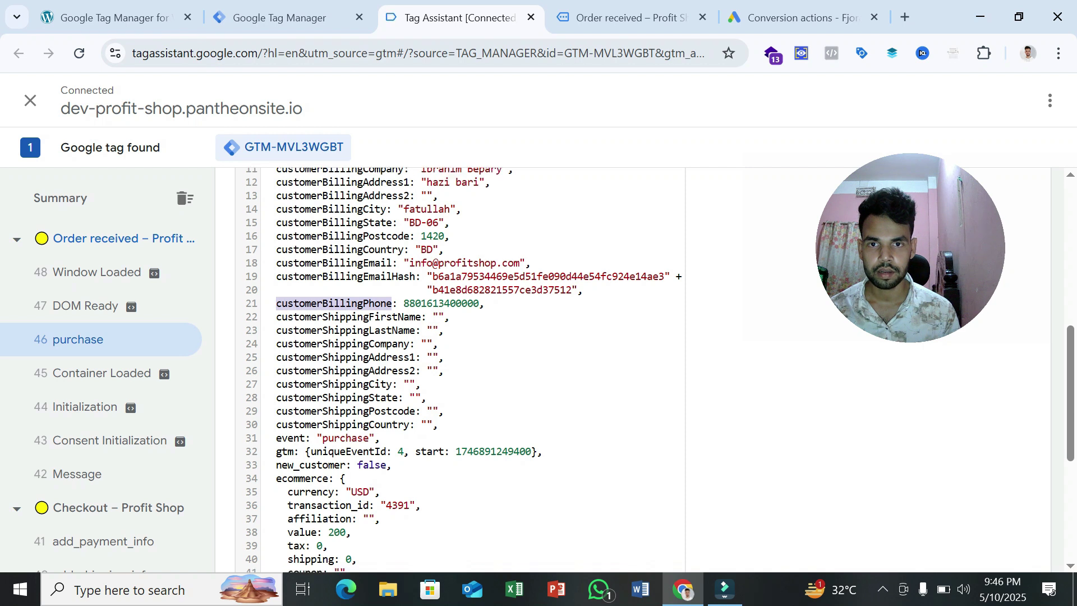
{"action": "scroll", "coordinate": [448, 364], "scroll_direction": "down", "scroll_amount": 3}
{"action": "left_click", "coordinate": [313, 13]}
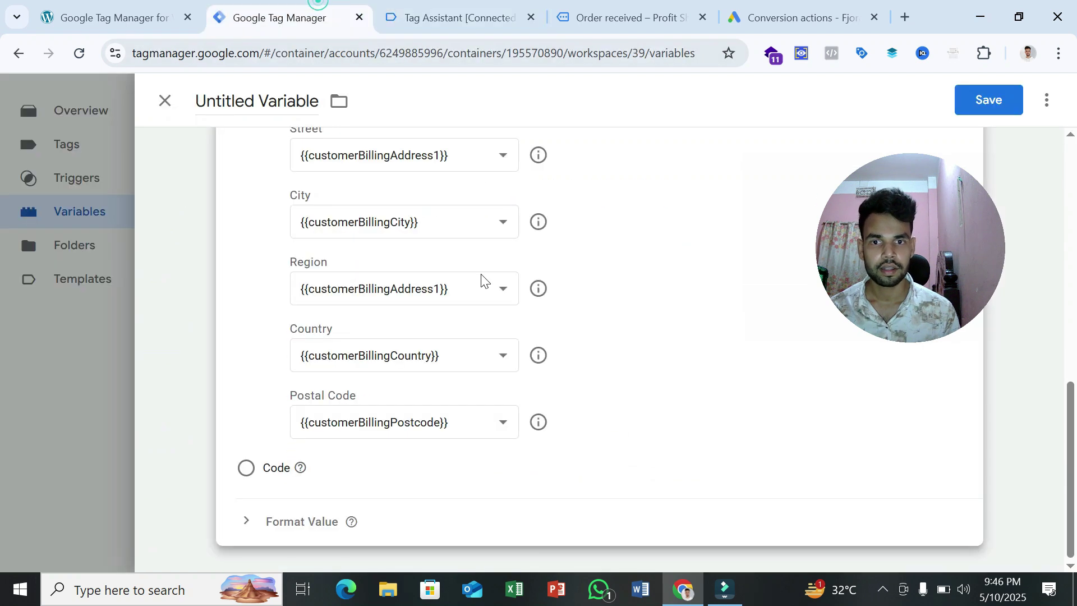
Save the variable under the name 'User-Provided Data' and go to the Tags list
{"action": "left_click", "coordinate": [980, 95]}
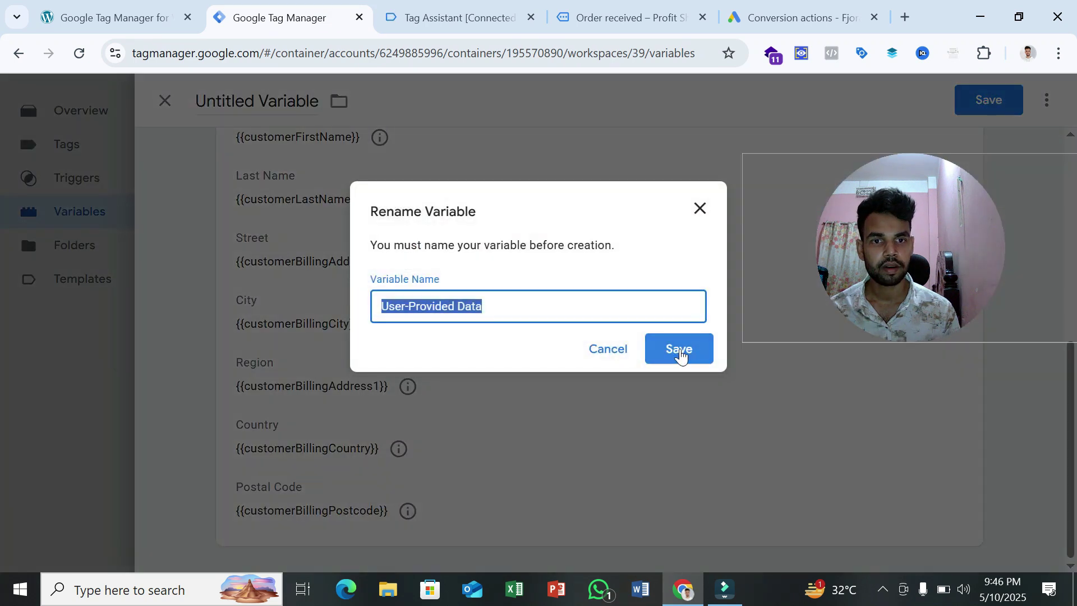
{"action": "left_click", "coordinate": [679, 351]}
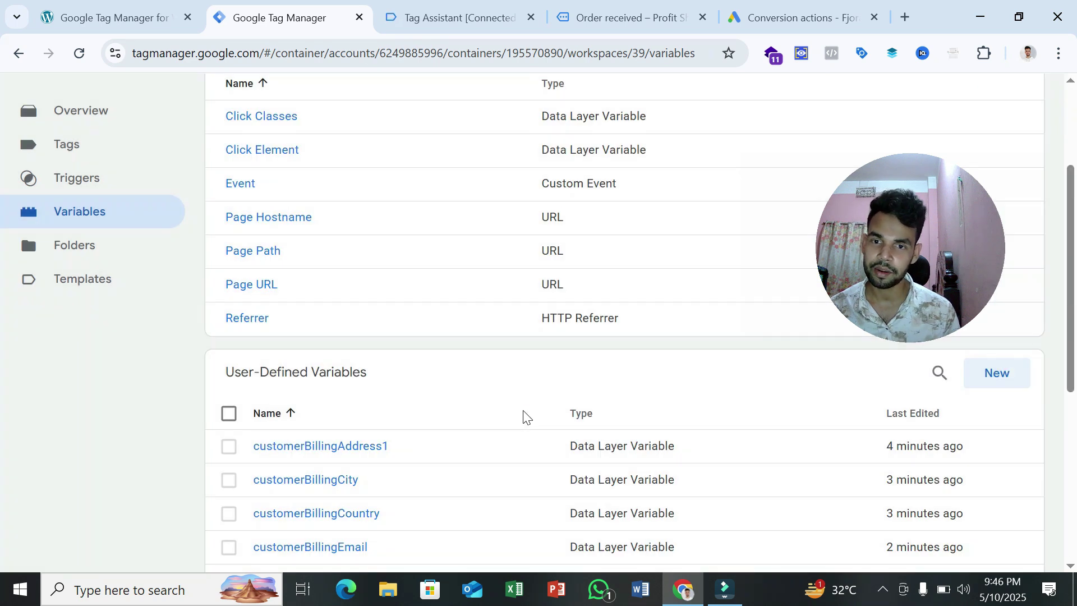
{"action": "scroll", "coordinate": [524, 416], "scroll_direction": "up", "scroll_amount": 3}
{"action": "left_click", "coordinate": [115, 322]}
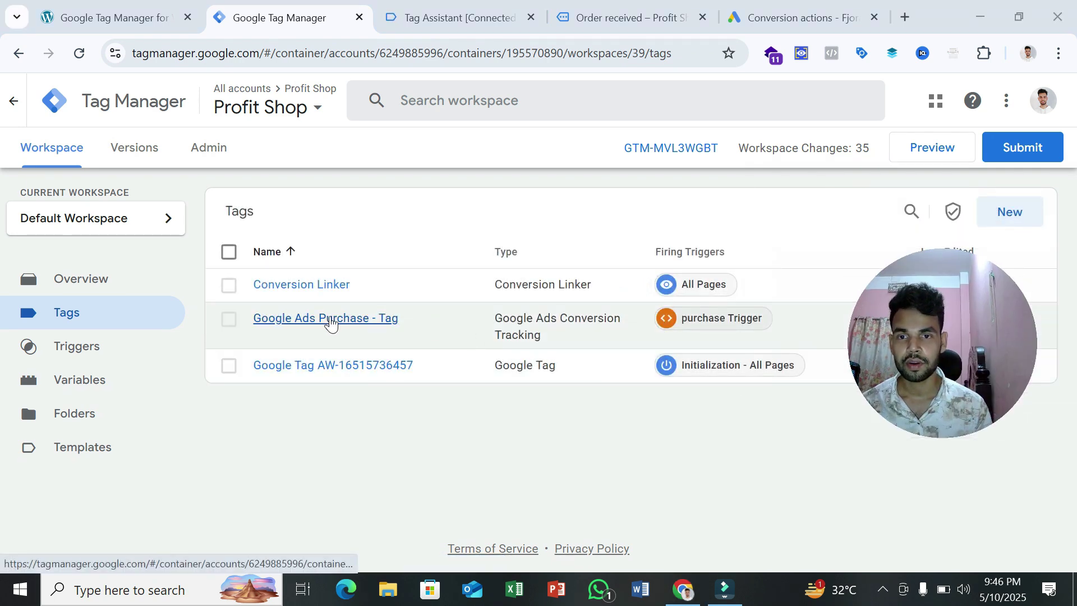
Enable 'Include user-provided data' on Google Ads Purchase - Tag using {{User-Provided Data}}, and save
{"action": "left_click", "coordinate": [330, 322]}
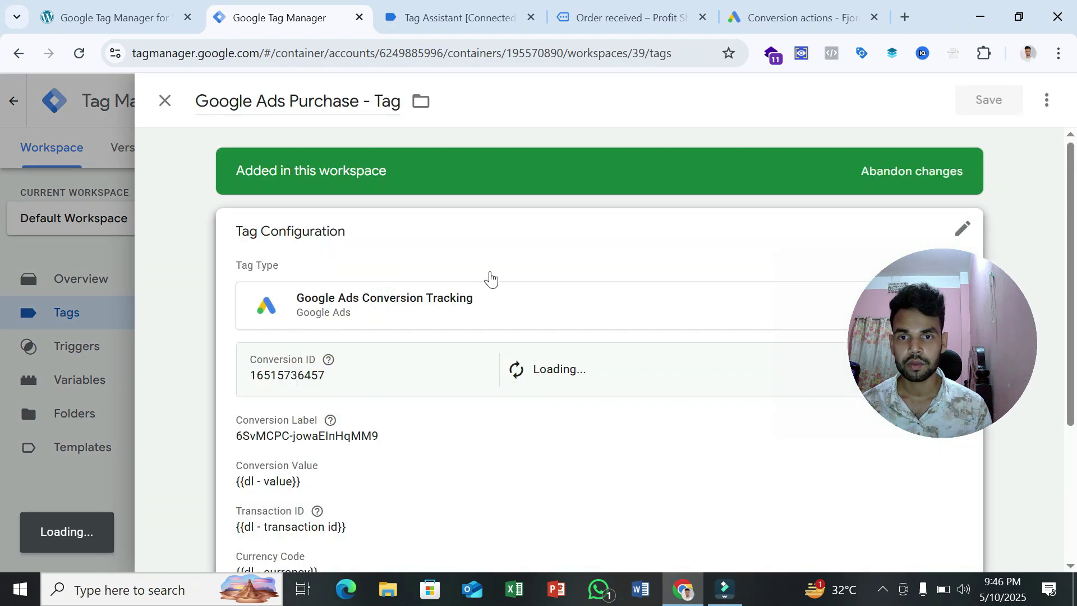
{"action": "scroll", "coordinate": [659, 318], "scroll_direction": "down", "scroll_amount": 4}
{"action": "left_click", "coordinate": [645, 279]}
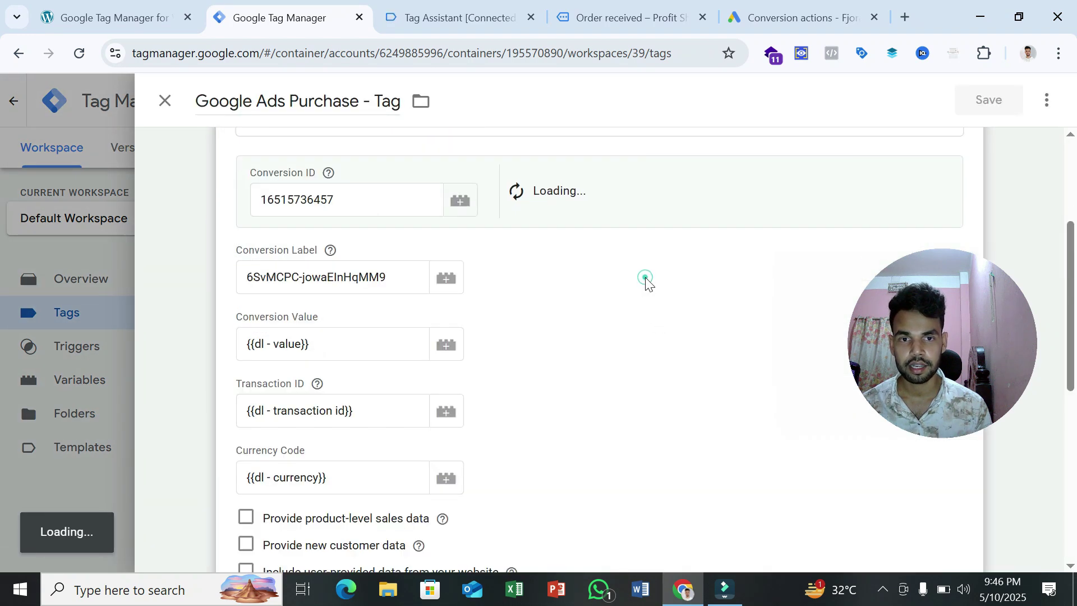
{"action": "scroll", "coordinate": [642, 345], "scroll_direction": "down", "scroll_amount": 5}
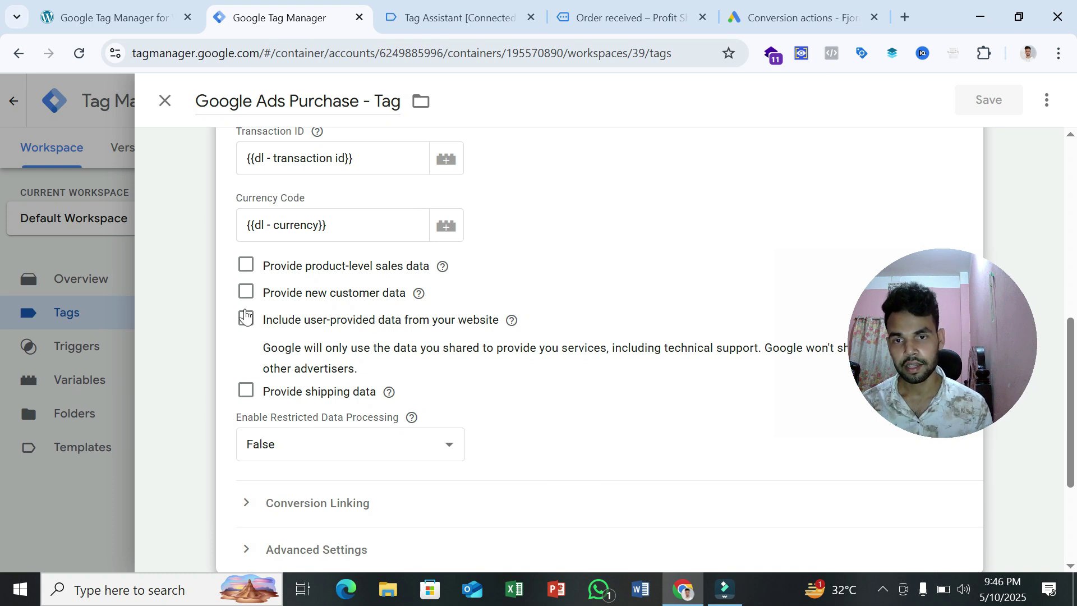
{"action": "left_click", "coordinate": [245, 319]}
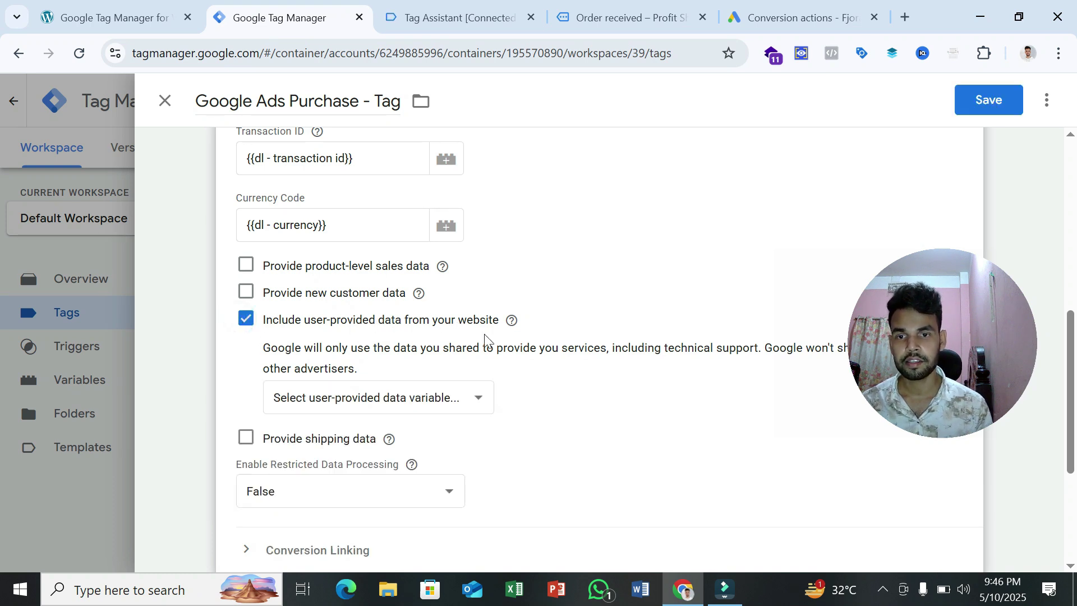
{"action": "scroll", "coordinate": [448, 336], "scroll_direction": "down", "scroll_amount": 3}
{"action": "left_click", "coordinate": [387, 234]}
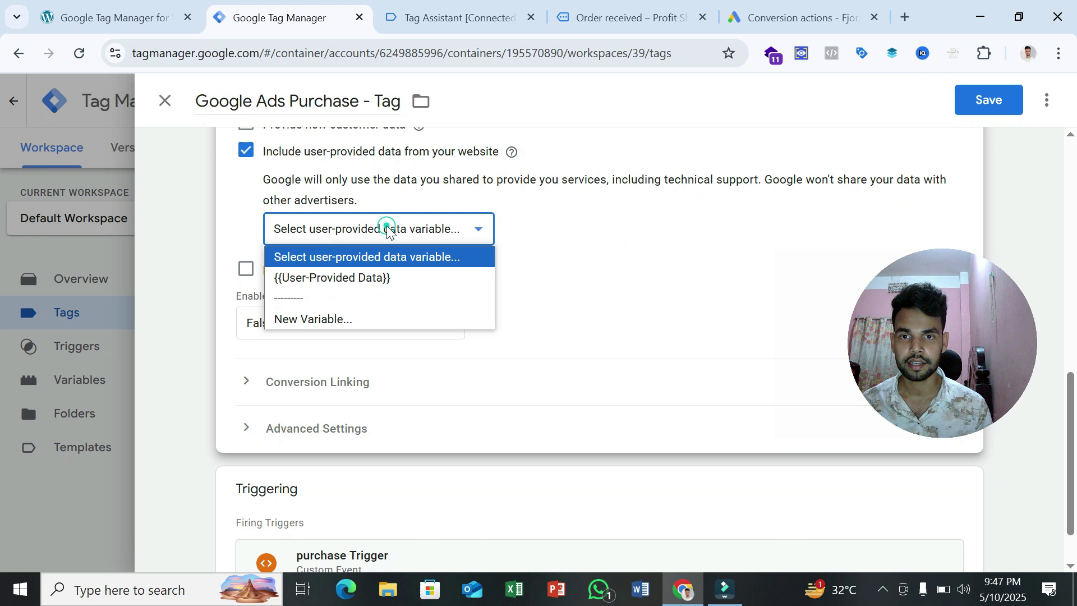
{"action": "left_click", "coordinate": [344, 277]}
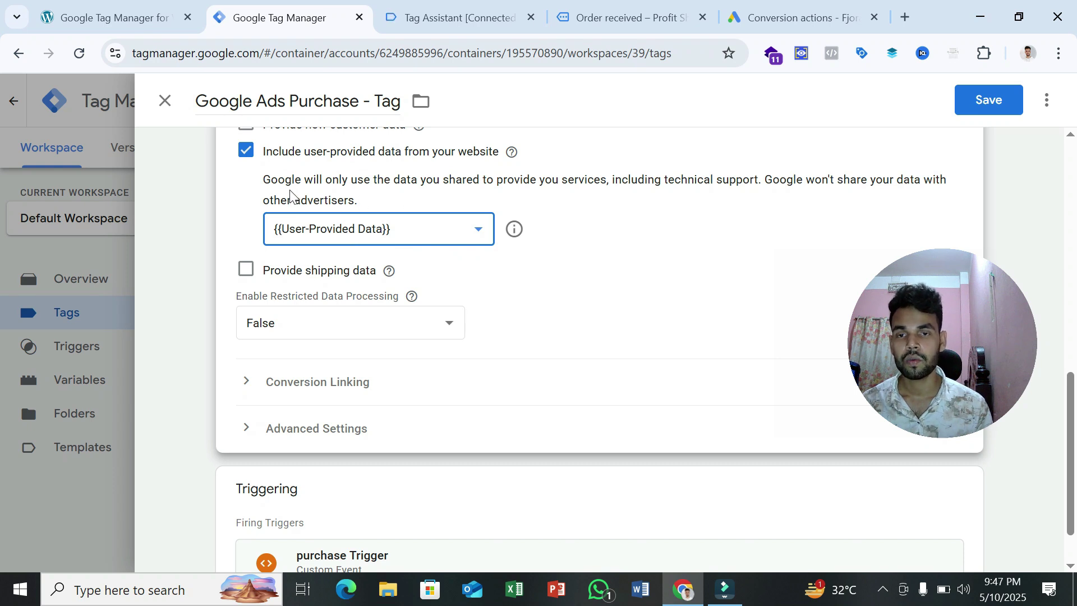
{"action": "left_click", "coordinate": [987, 101]}
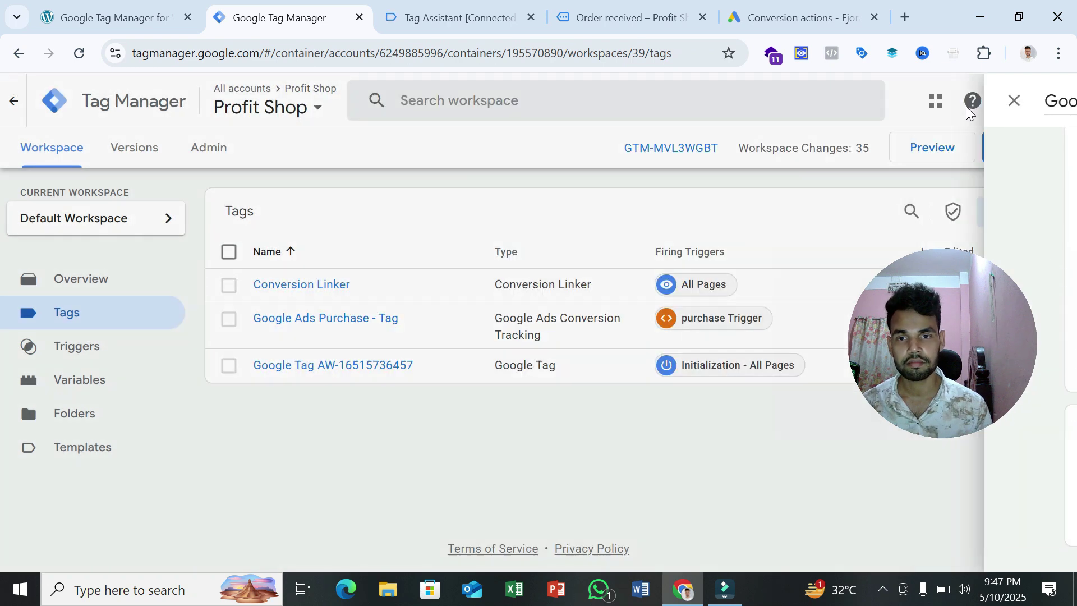
Submit and publish the workspace changes as container version 39 without a description
{"action": "left_click", "coordinate": [1046, 152]}
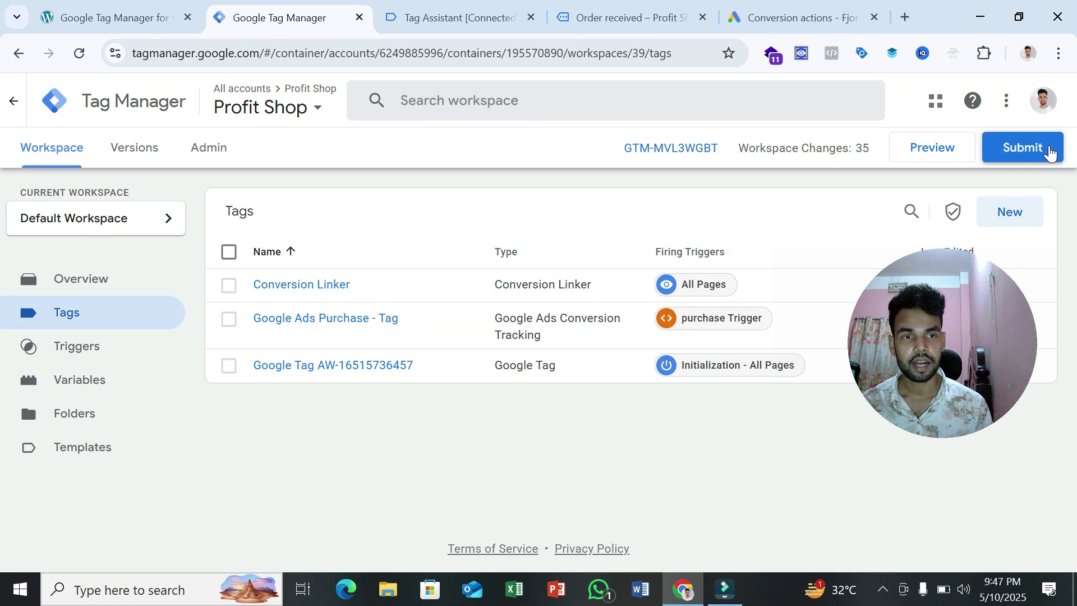
{"action": "left_click", "coordinate": [1006, 108]}
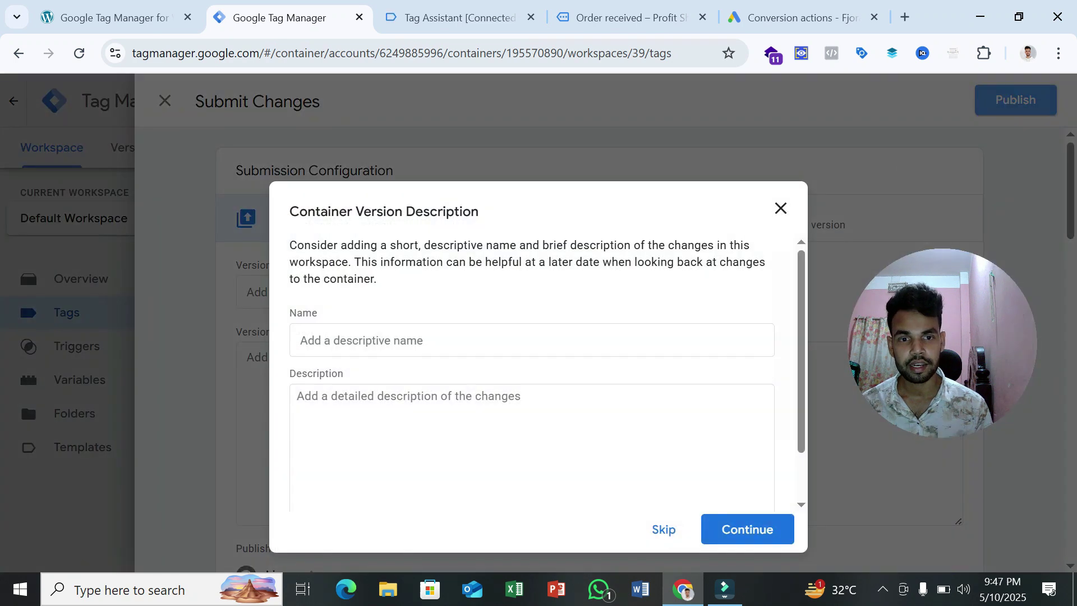
{"action": "left_click", "coordinate": [767, 527]}
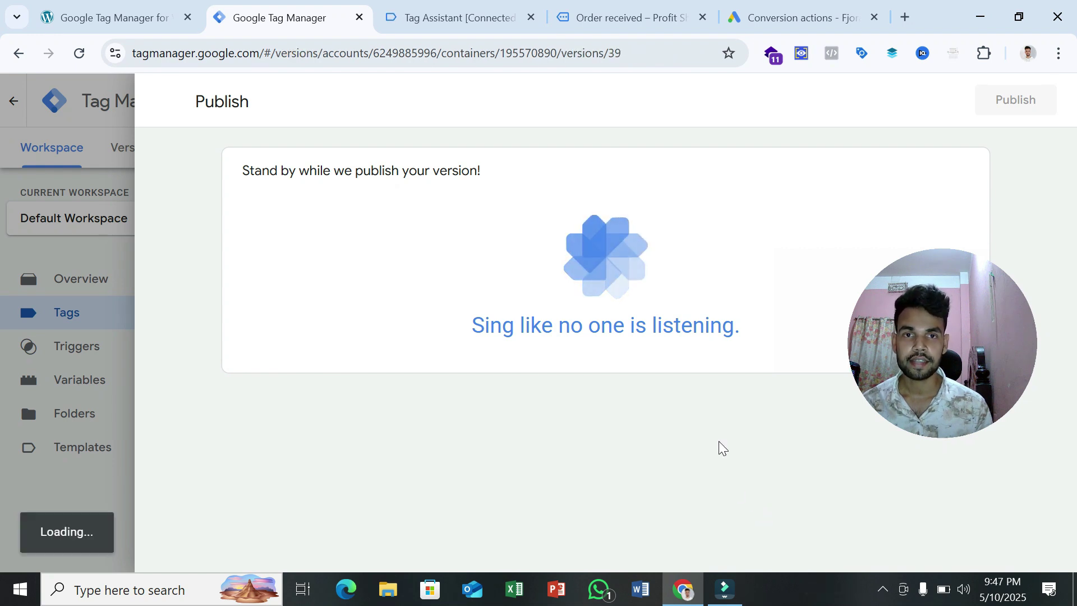
{"action": "left_click", "coordinate": [785, 16]}
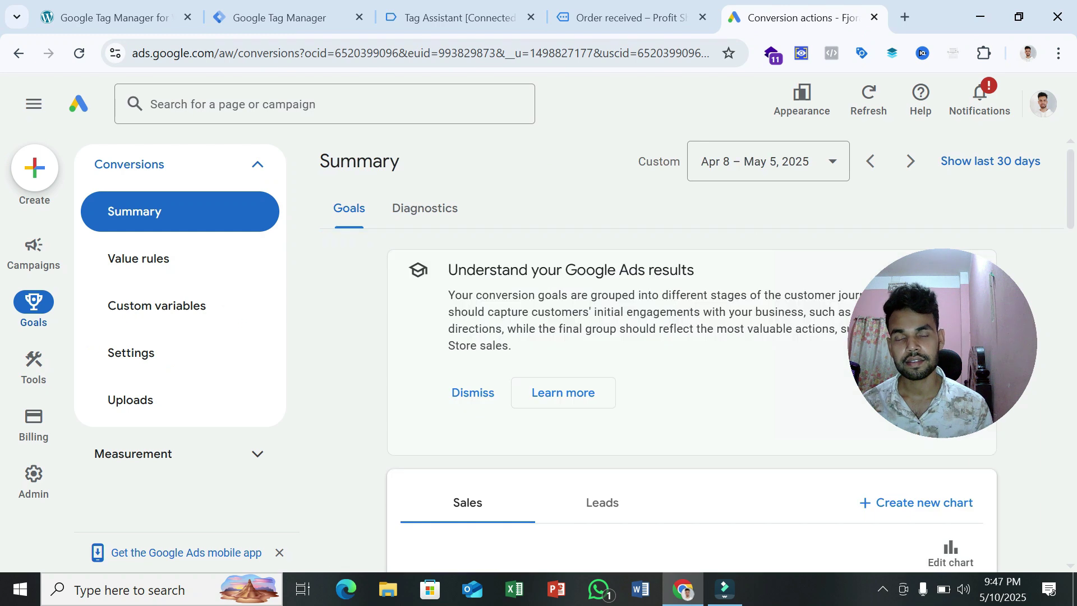
Scroll to the Purchase [GTM] conversion and inspect its 'Needs attention' status details
{"action": "scroll", "coordinate": [654, 345], "scroll_direction": "down", "scroll_amount": 5}
{"action": "scroll", "coordinate": [660, 345], "scroll_direction": "down", "scroll_amount": 3}
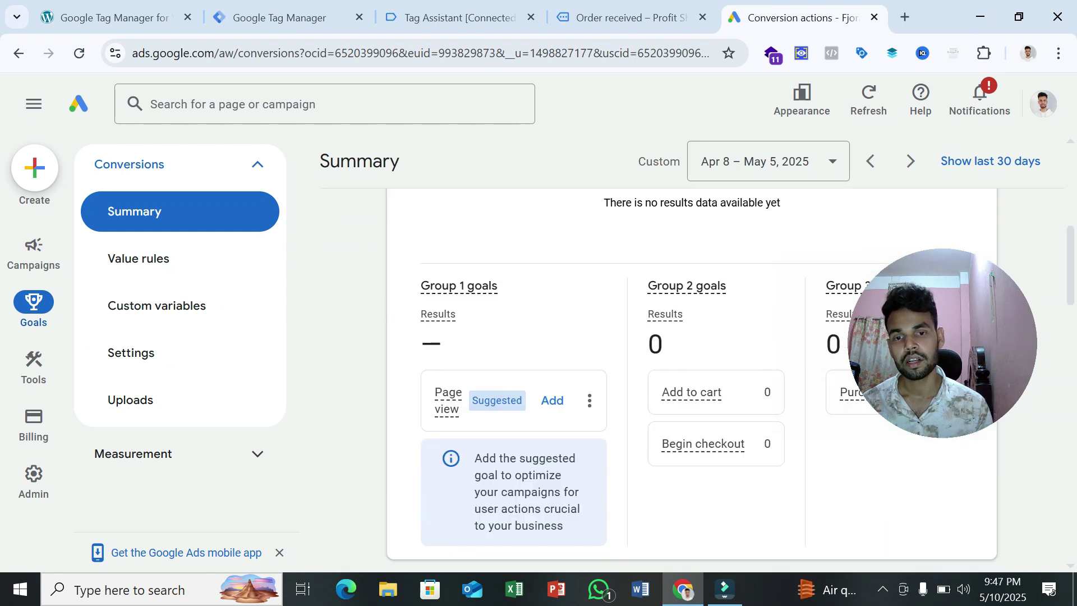
{"action": "scroll", "coordinate": [661, 340], "scroll_direction": "down", "scroll_amount": 6}
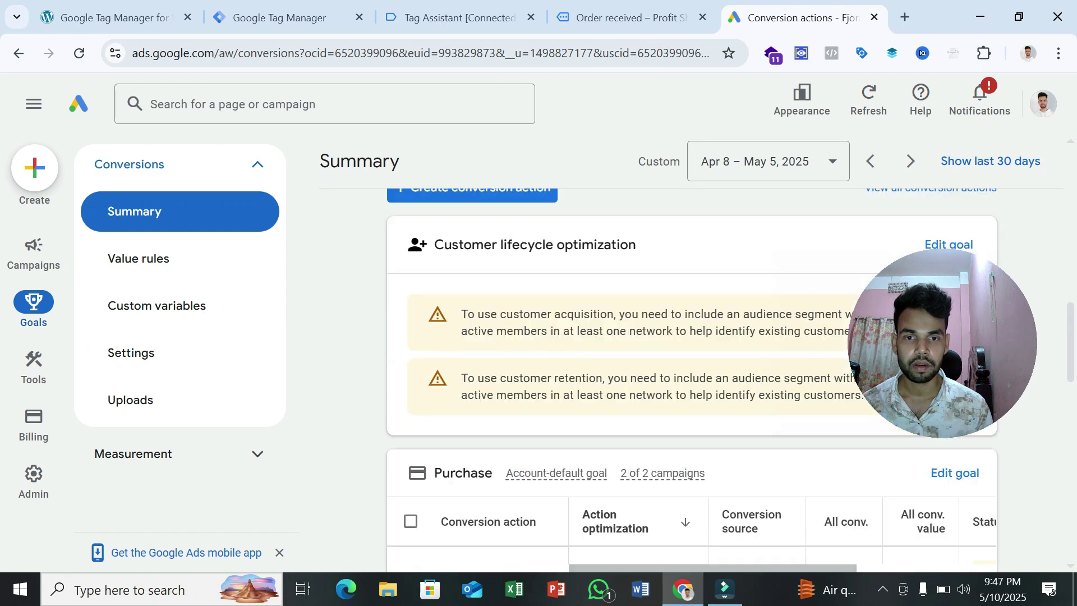
{"action": "left_click_drag", "start_coordinate": [930, 281], "coordinate": [850, 210]}
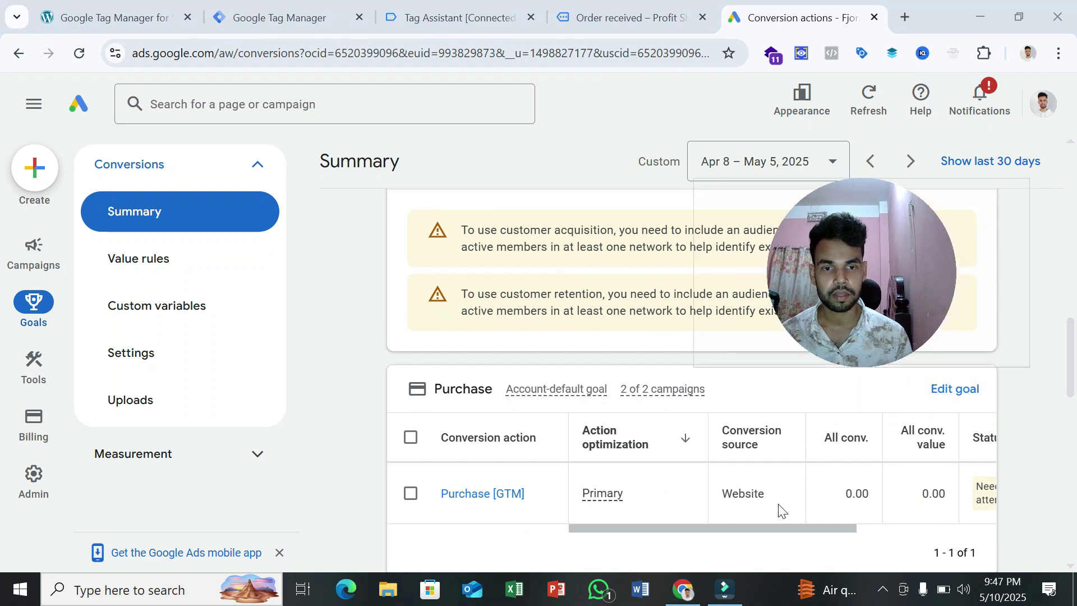
{"action": "scroll", "coordinate": [800, 527], "scroll_direction": "right", "scroll_amount": 3}
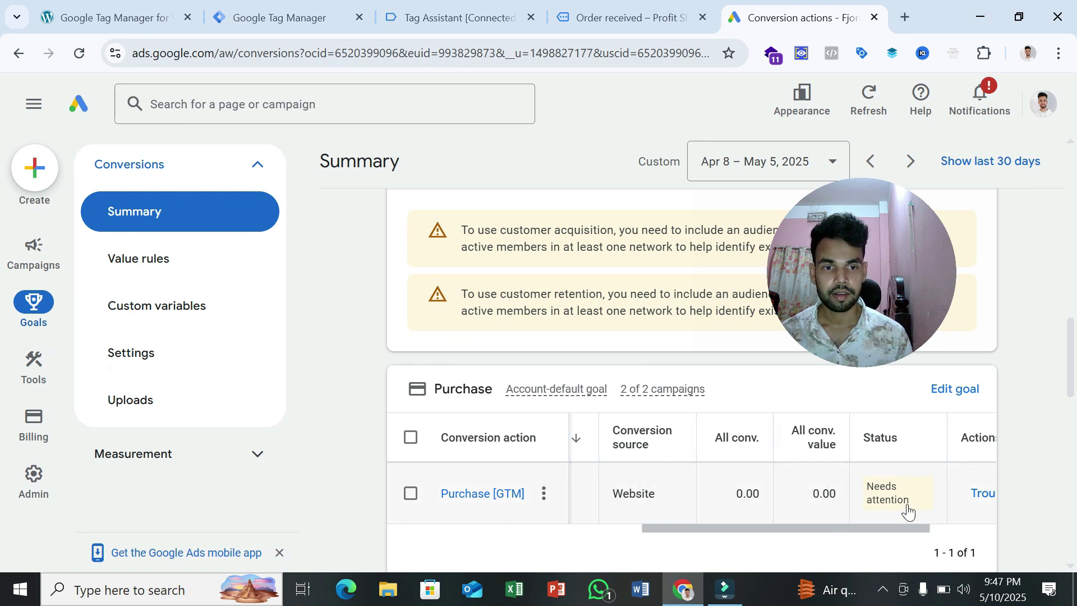
{"action": "mouse_move", "coordinate": [909, 508]}
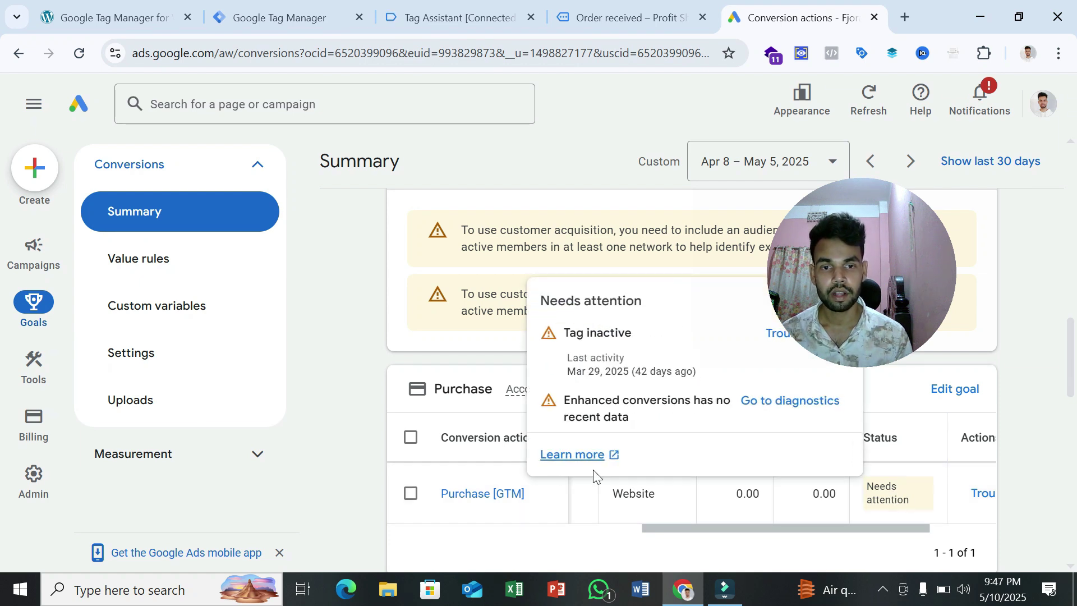
Edit Purchase [GTM] settings and toggle the 'Use enhanced conversions' checkbox under Enhanced conversions
{"action": "left_click", "coordinate": [485, 494]}
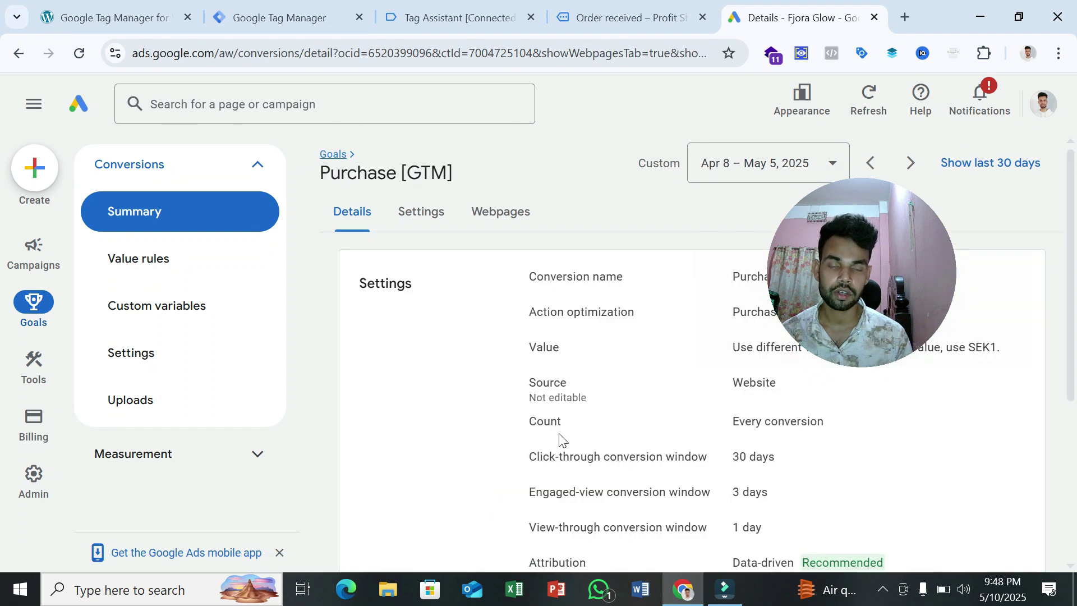
{"action": "scroll", "coordinate": [557, 440], "scroll_direction": "down", "scroll_amount": 5}
{"action": "scroll", "coordinate": [505, 403], "scroll_direction": "up", "scroll_amount": 3}
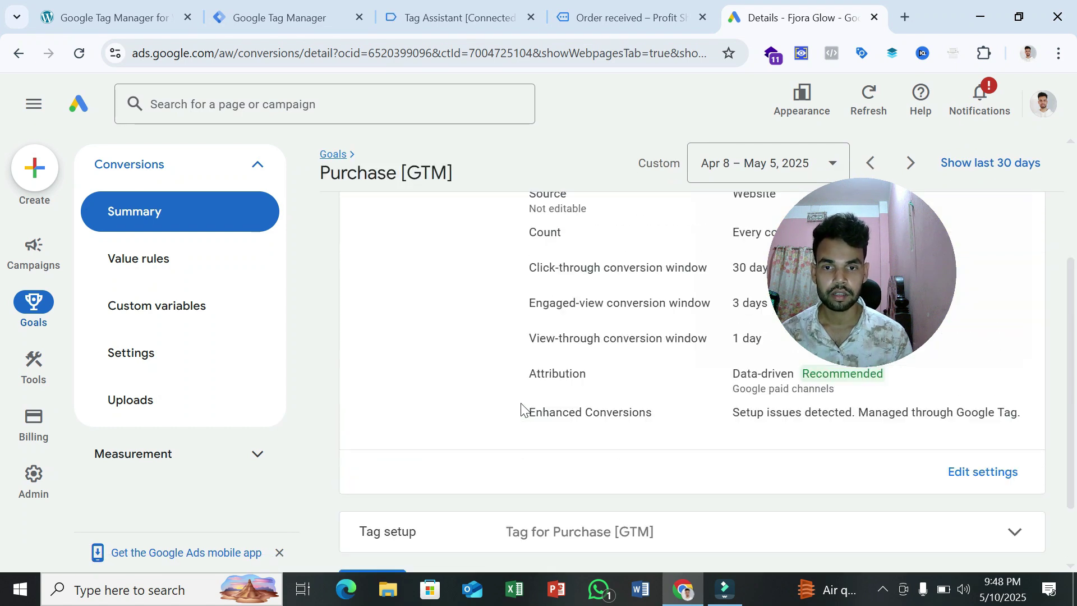
{"action": "left_click", "coordinate": [987, 558]}
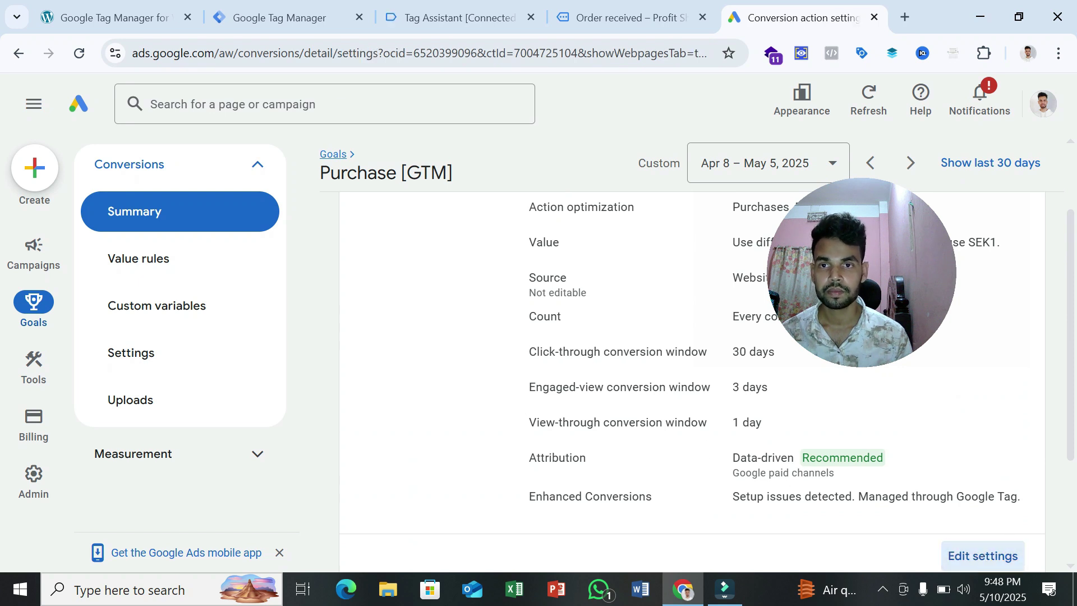
{"action": "scroll", "coordinate": [995, 536], "scroll_direction": "down", "scroll_amount": 3}
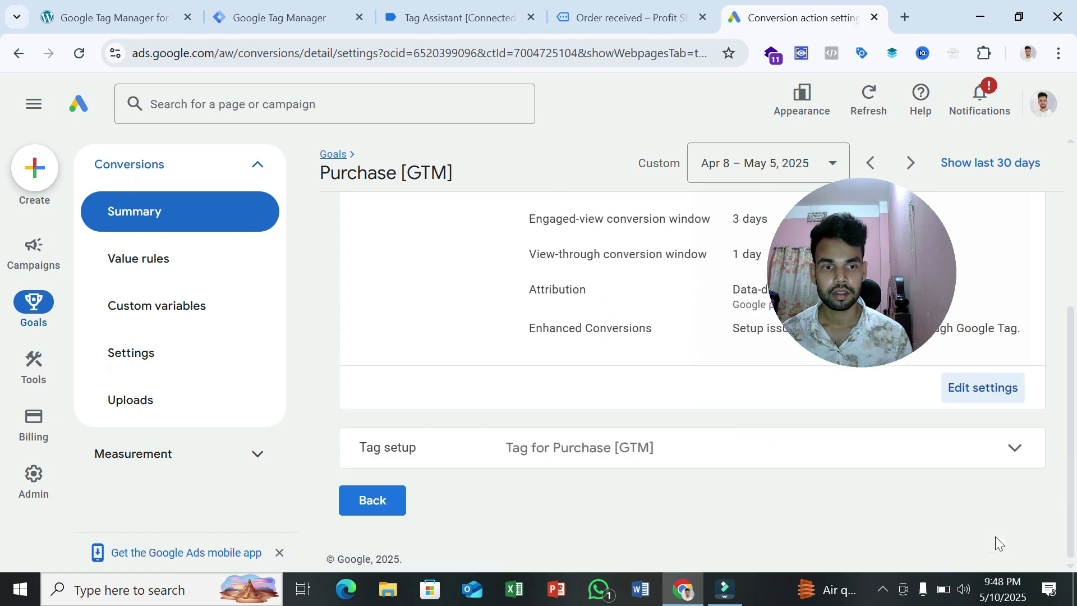
{"action": "left_click", "coordinate": [1007, 388]}
{"action": "scroll", "coordinate": [682, 428], "scroll_direction": "down", "scroll_amount": 3}
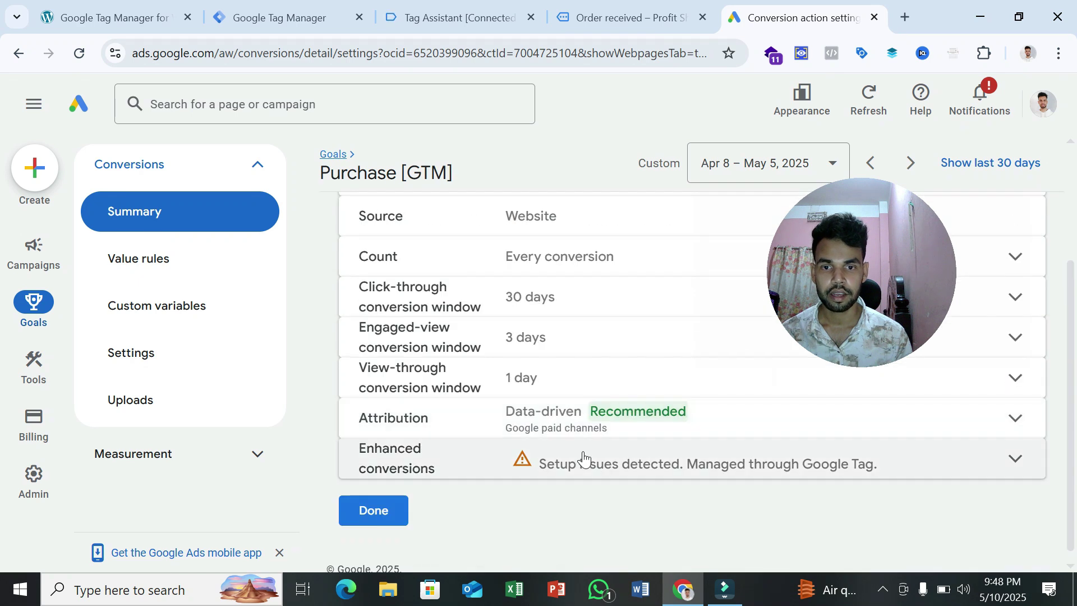
{"action": "left_click", "coordinate": [691, 468]}
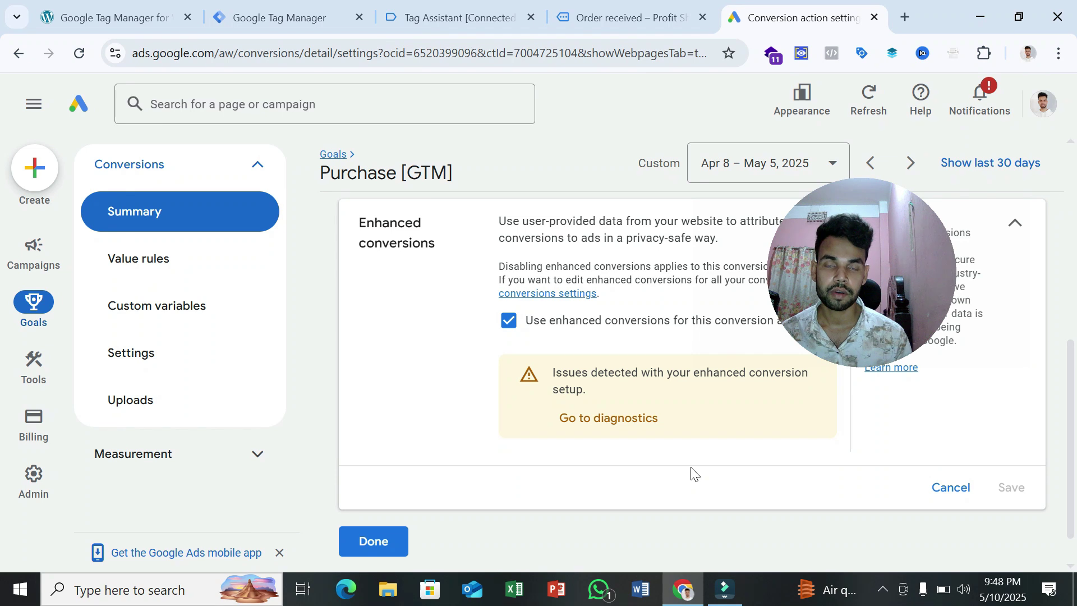
{"action": "left_click", "coordinate": [509, 320]}
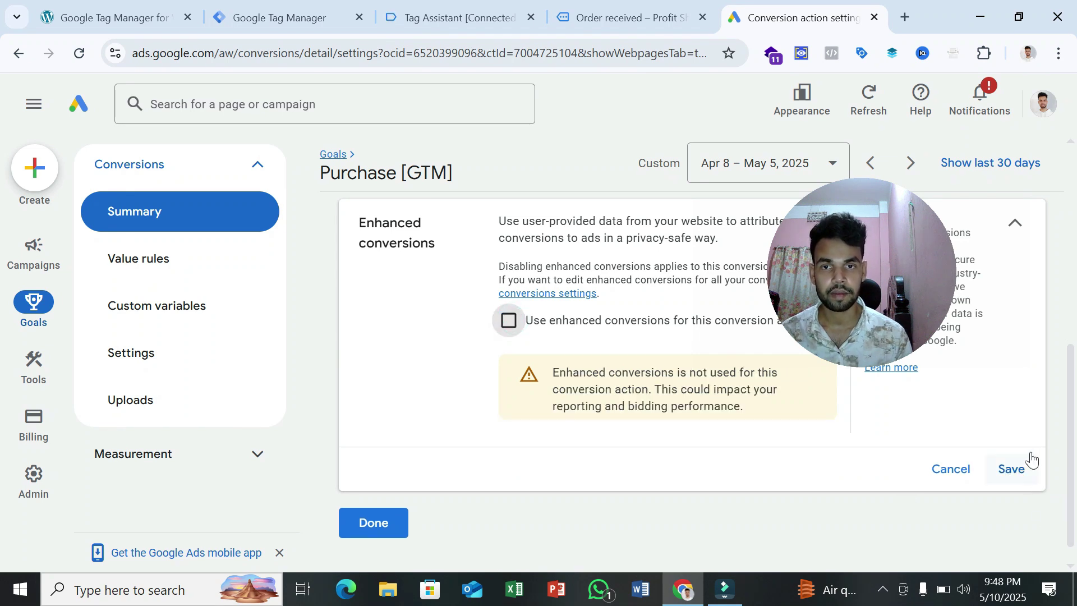